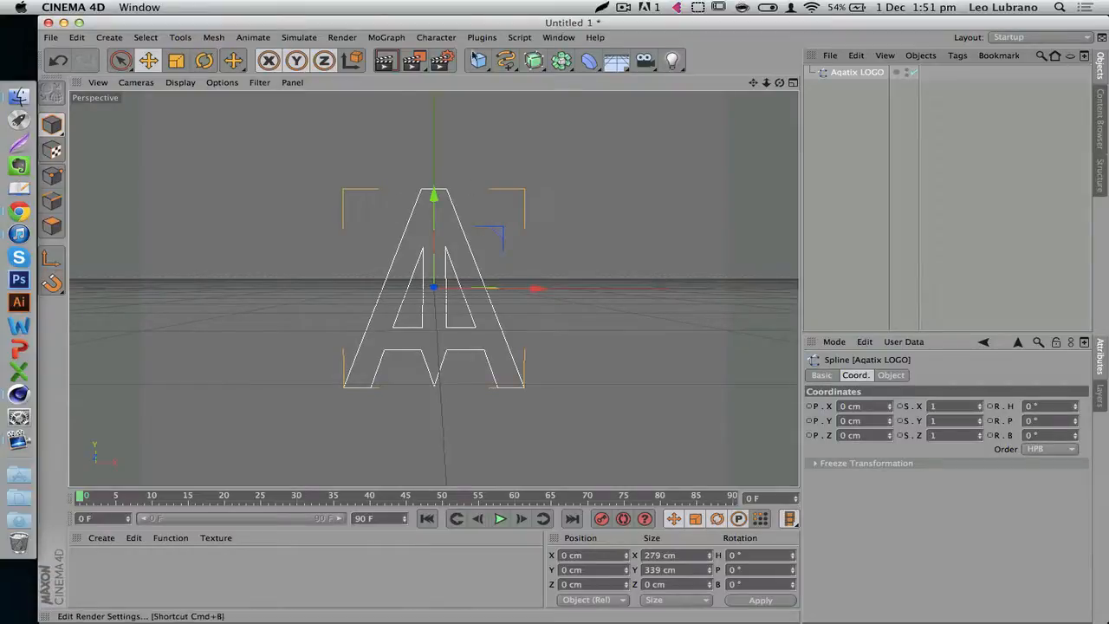
# Put the Aqatix LOGO spline under a new Extrude NURBS and set its extrusion depth to about 111 cm along Z.
pyautogui.click(534, 62)
pyautogui.keyDown('alt'); pyautogui.click(697, 79); pyautogui.keyUp('alt')
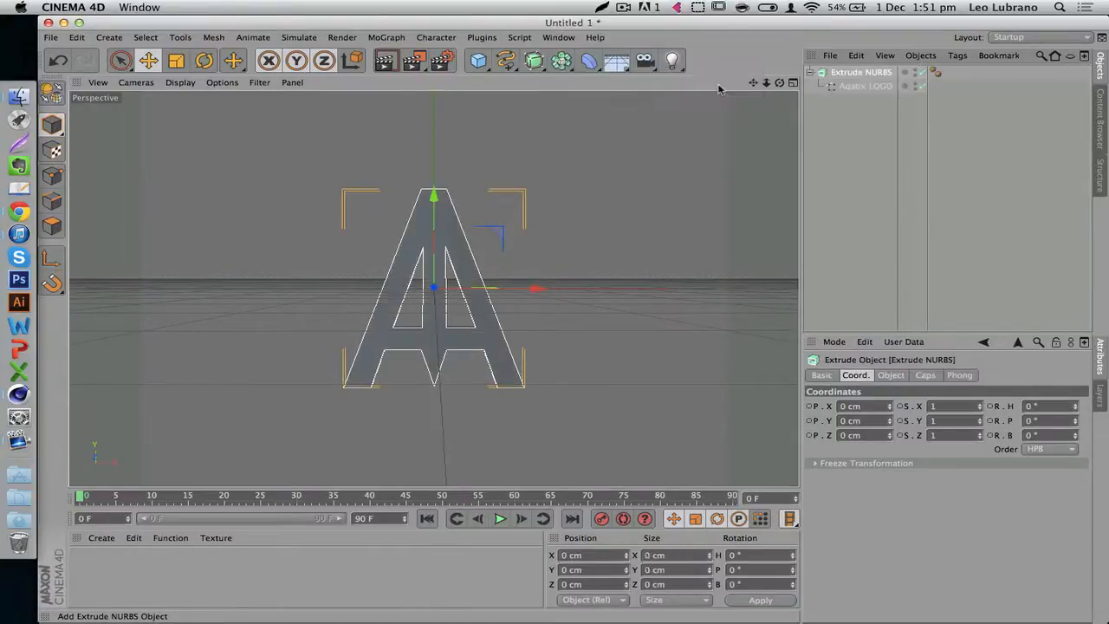
pyautogui.click(808, 73)
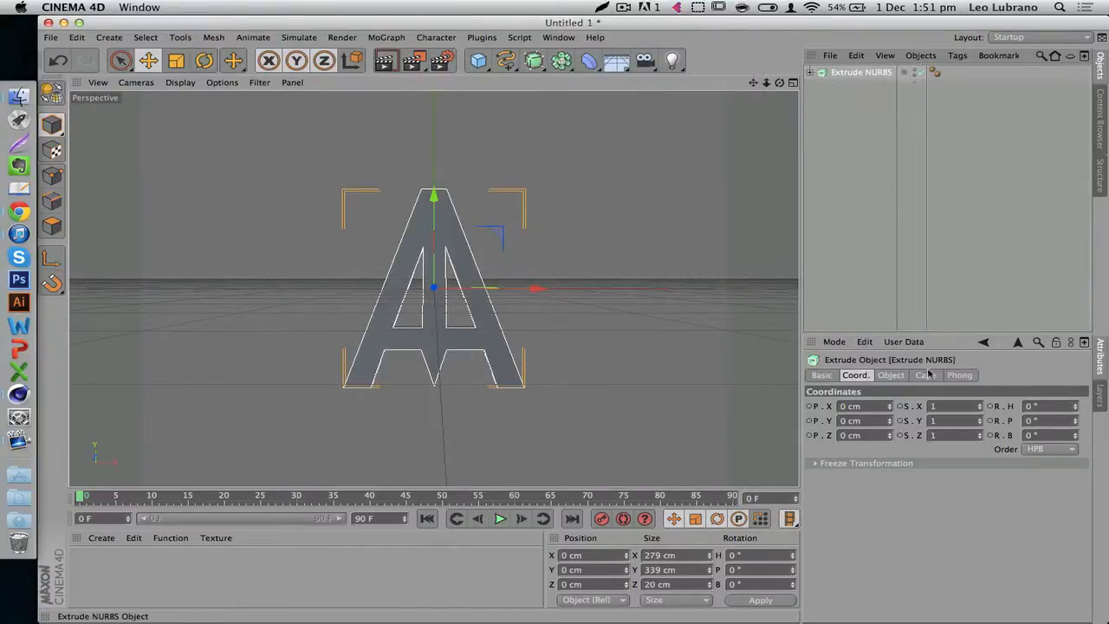
pyautogui.click(889, 375)
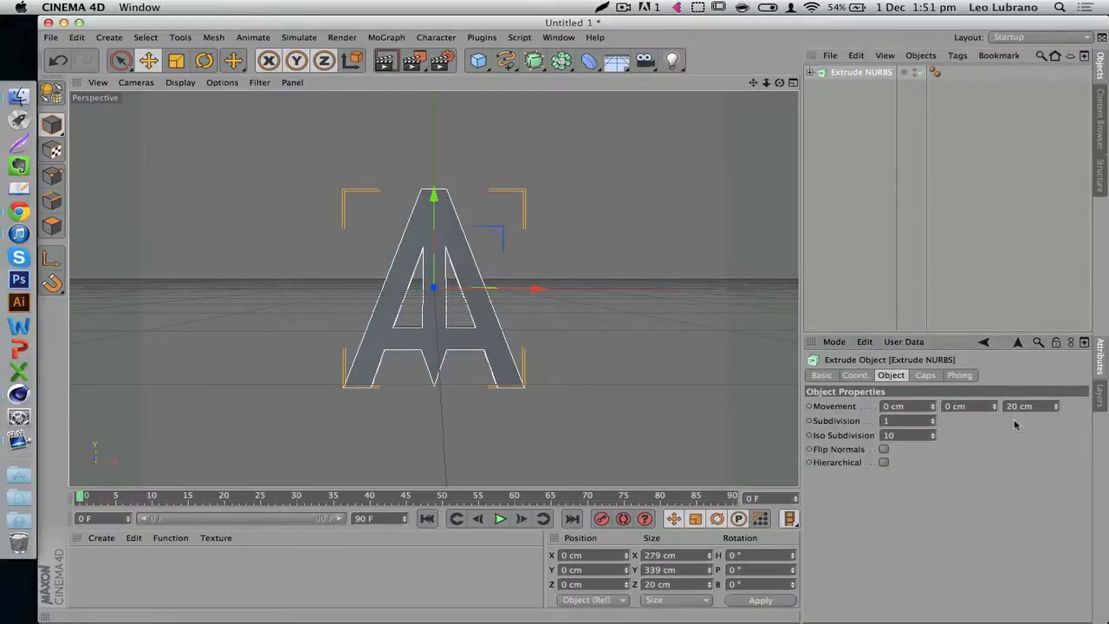
pyautogui.moveTo(1056, 406); pyautogui.dragTo(1055, 328)
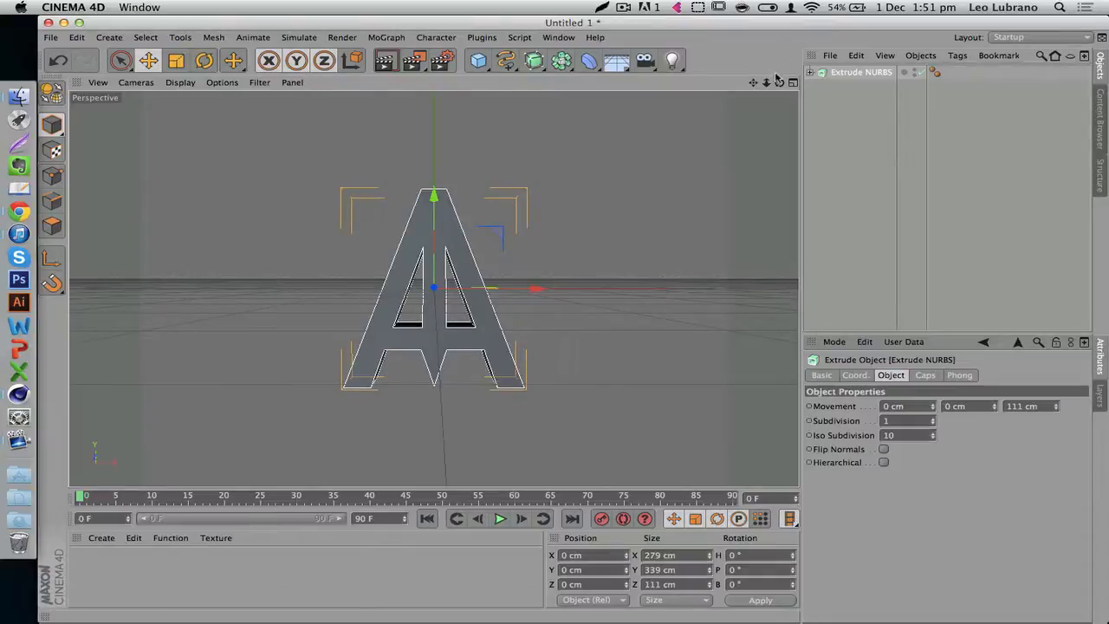
pyautogui.moveTo(780, 83); pyautogui.dragTo(753, 80)
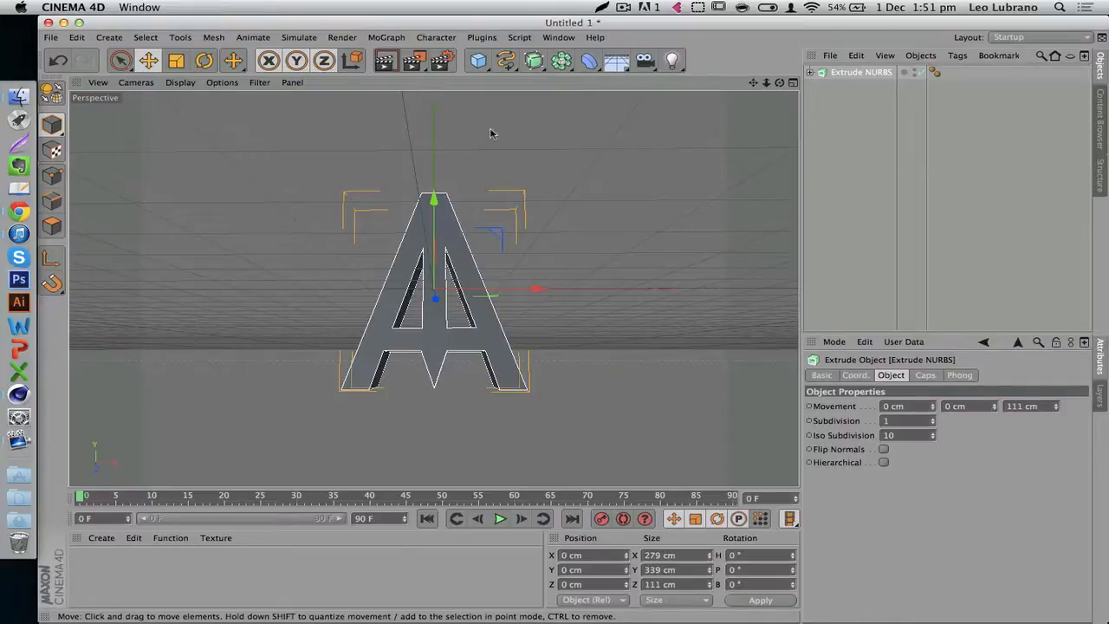
pyautogui.click(602, 194)
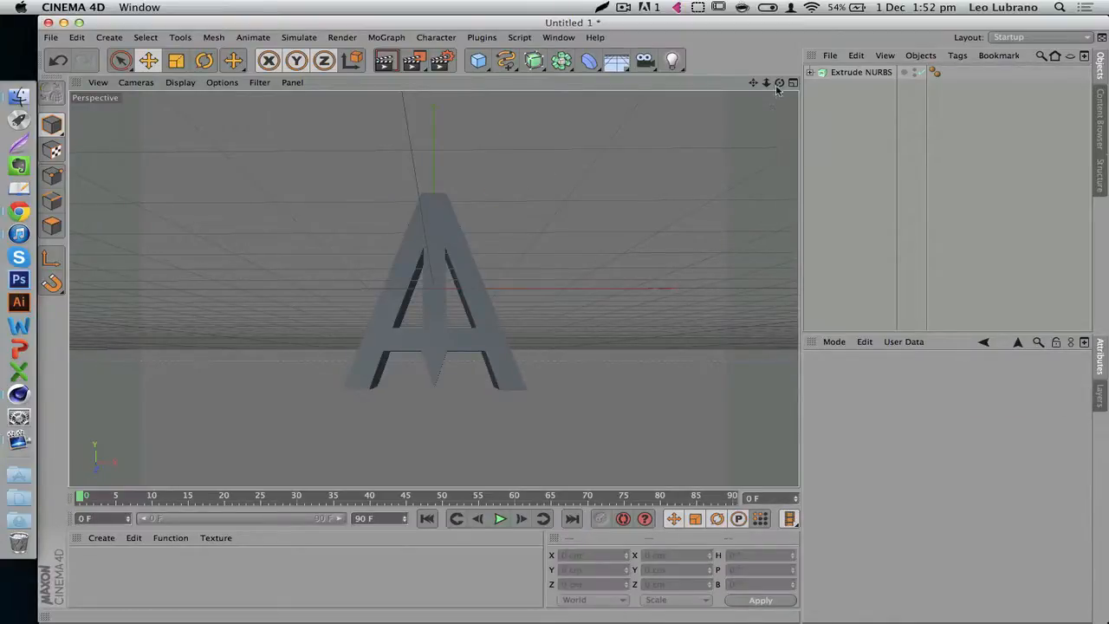
pyautogui.moveTo(780, 83); pyautogui.dragTo(414, 362)
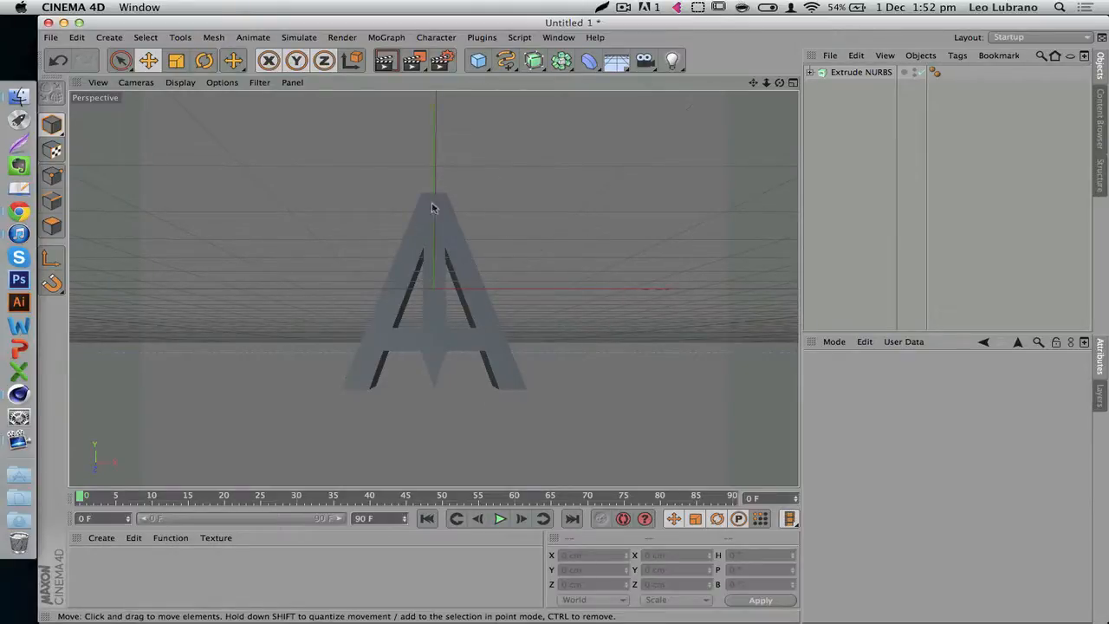
# Add a tube oriented to -Z with inner radius 0 cm and outer radius about 144 cm, placed behind the letter at about Z 179 cm.
pyautogui.click(478, 59)
pyautogui.click(830, 134)
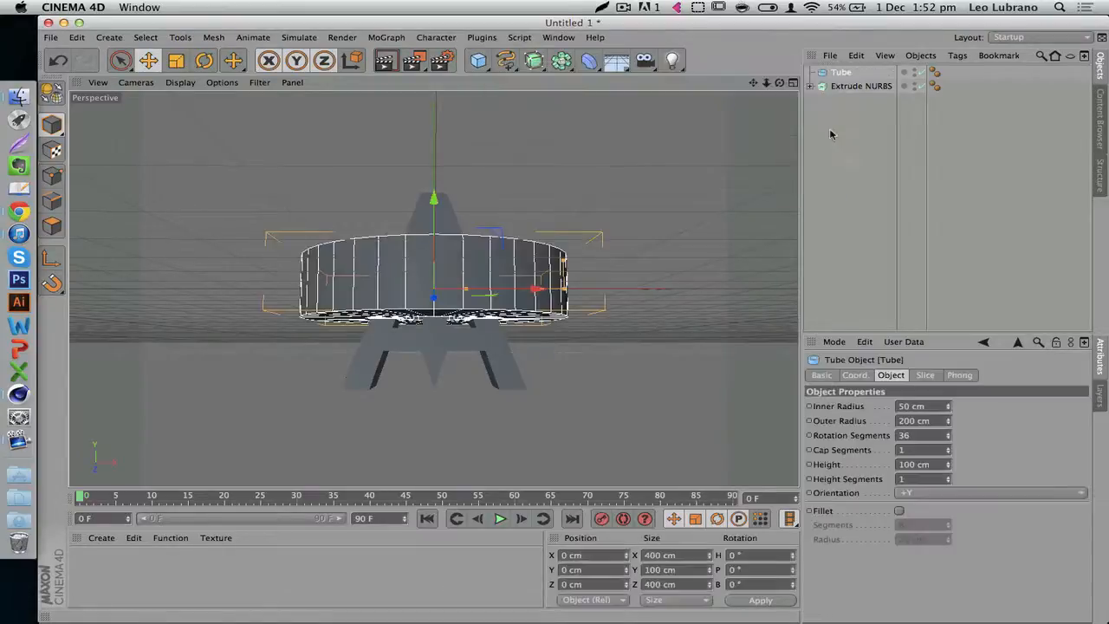
pyautogui.click(939, 495)
pyautogui.click(917, 579)
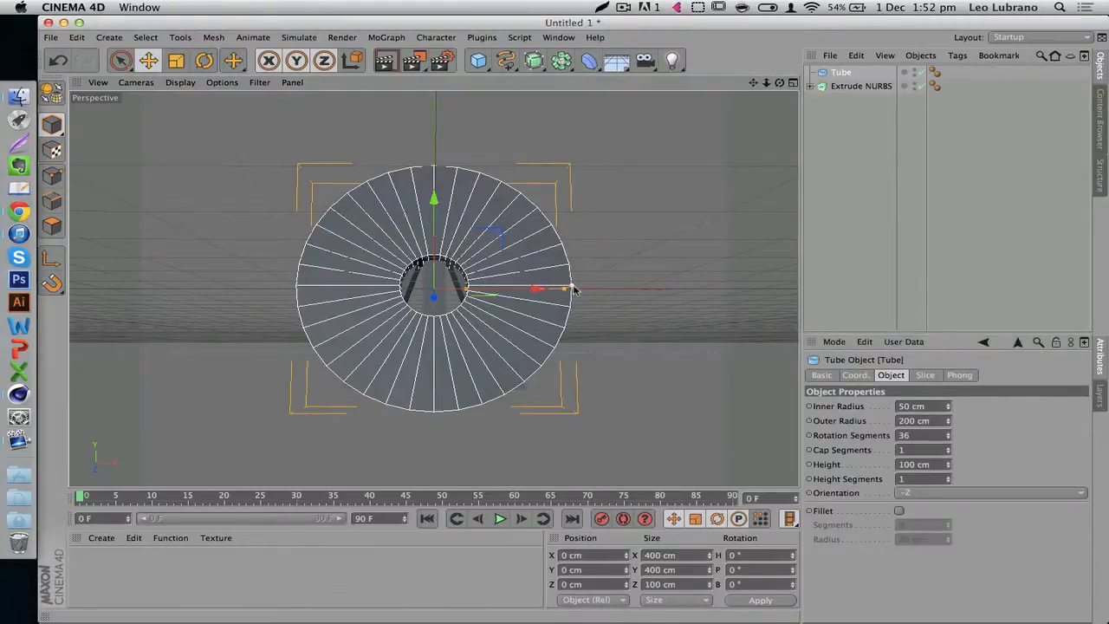
pyautogui.moveTo(569, 289); pyautogui.dragTo(598, 263)
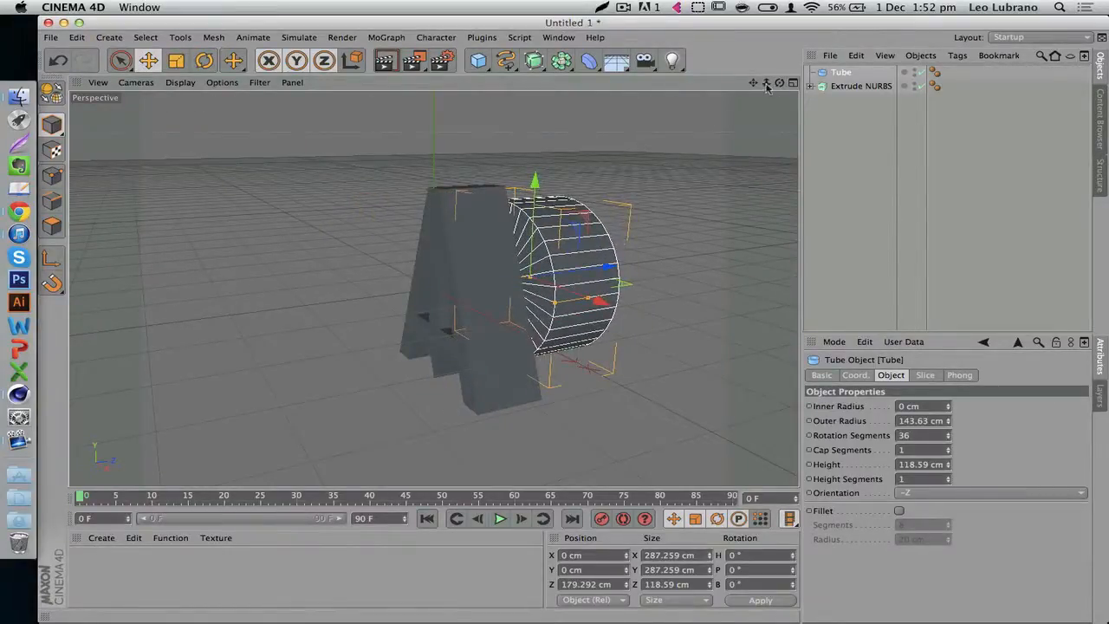
# Move the tube closer to the letter, to about Z 138 cm, and adjust its height to about 185 cm.
pyautogui.moveTo(779, 83)
pyautogui.mouseDown()
pyautogui.moveTo(883, 66)
pyautogui.moveTo(845, 54)
pyautogui.moveTo(773, 95)
pyautogui.mouseUp()
pyautogui.moveTo(558, 318); pyautogui.dragTo(570, 317)
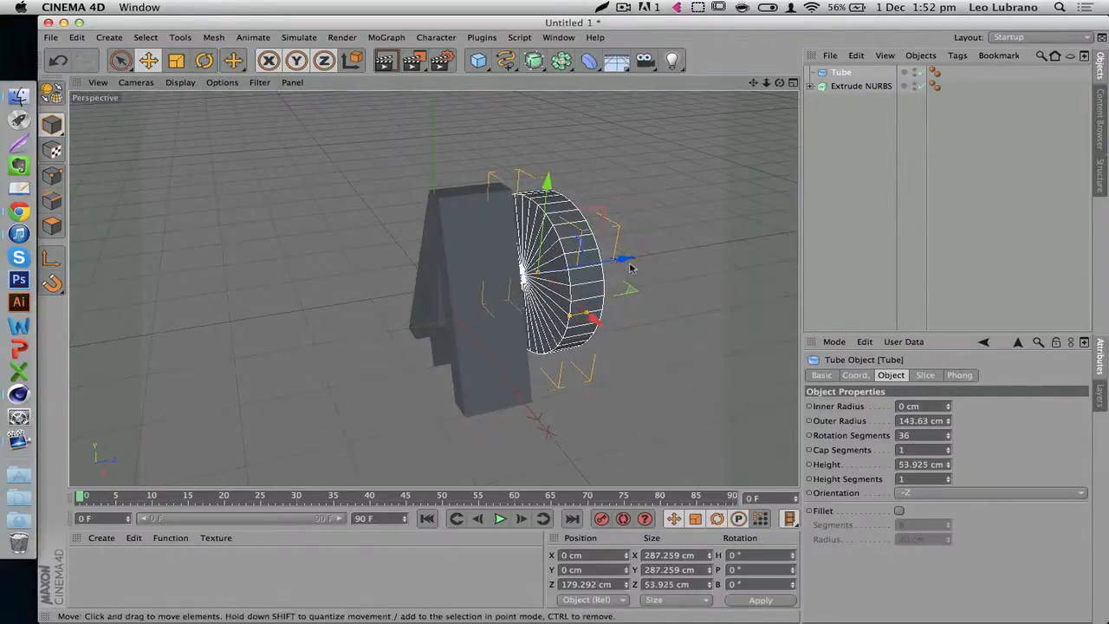
pyautogui.moveTo(618, 264); pyautogui.dragTo(602, 263)
pyautogui.keyDown('alt'); pyautogui.moveTo(467, 346); pyautogui.dragTo(524, 293); pyautogui.keyUp('alt')
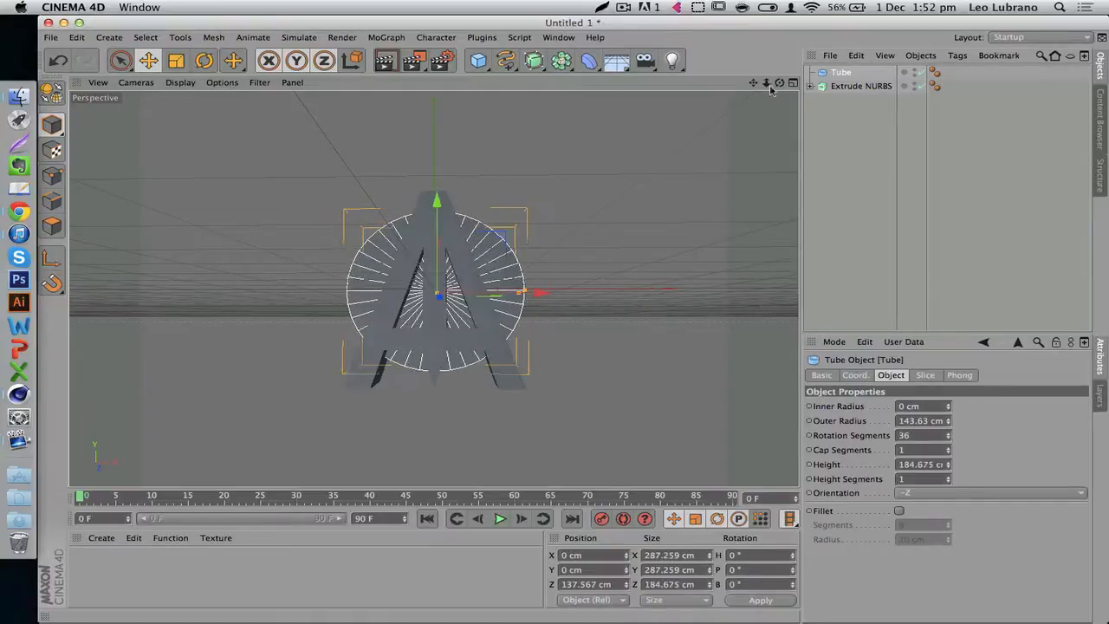
# Enlarge the tube's outer radius to about 192 cm and thin it to a height of about 67 cm.
pyautogui.moveTo(780, 82); pyautogui.dragTo(676, 106)
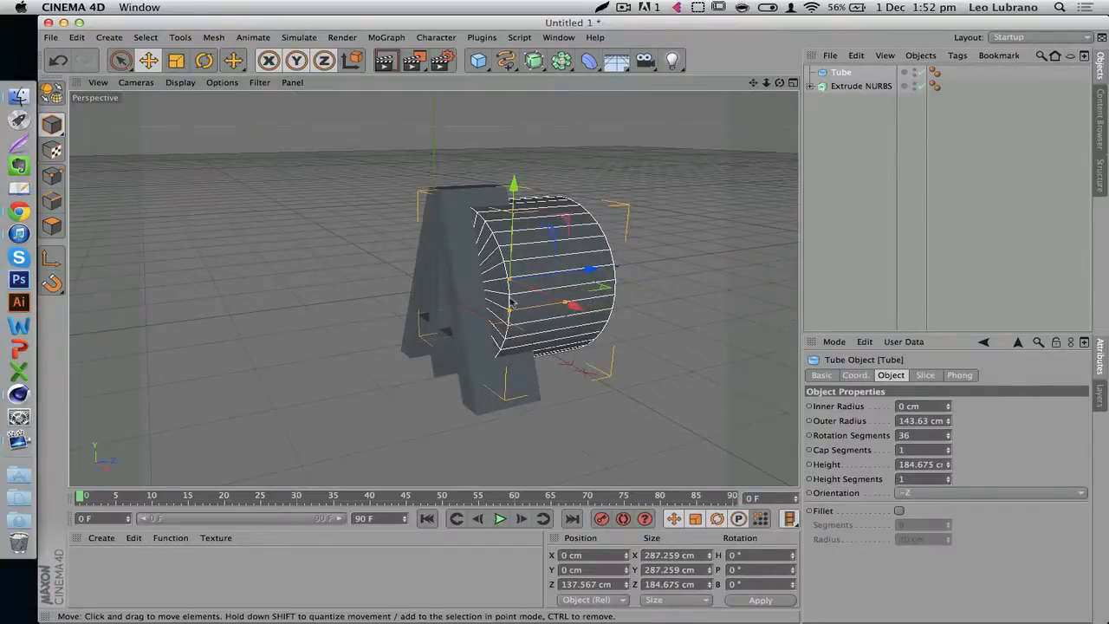
pyautogui.moveTo(511, 302); pyautogui.dragTo(487, 276)
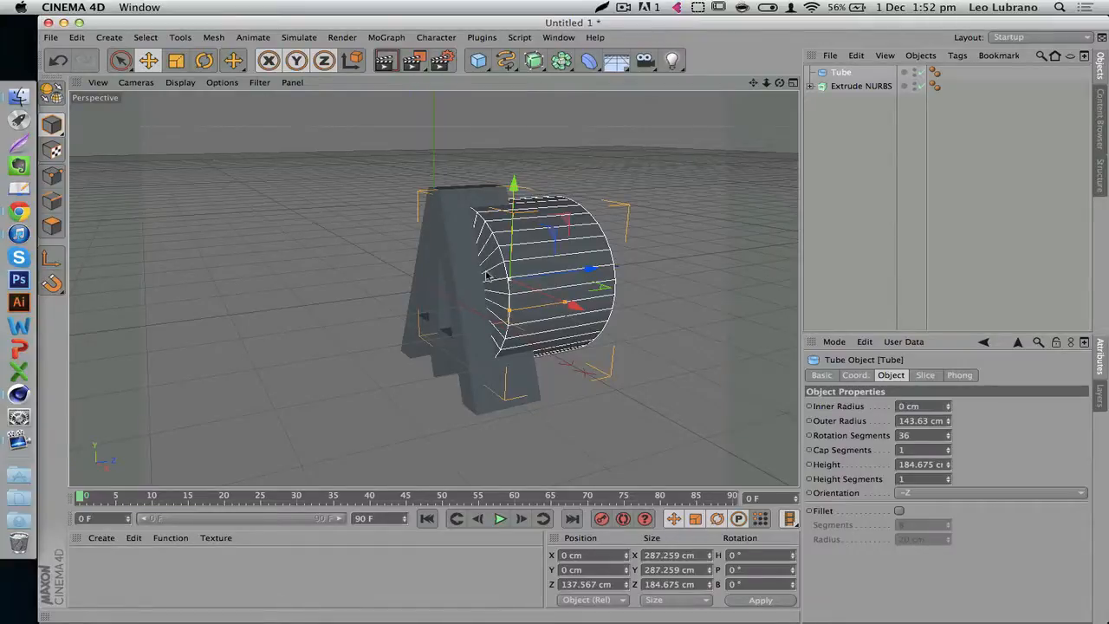
pyautogui.moveTo(570, 305); pyautogui.dragTo(534, 292)
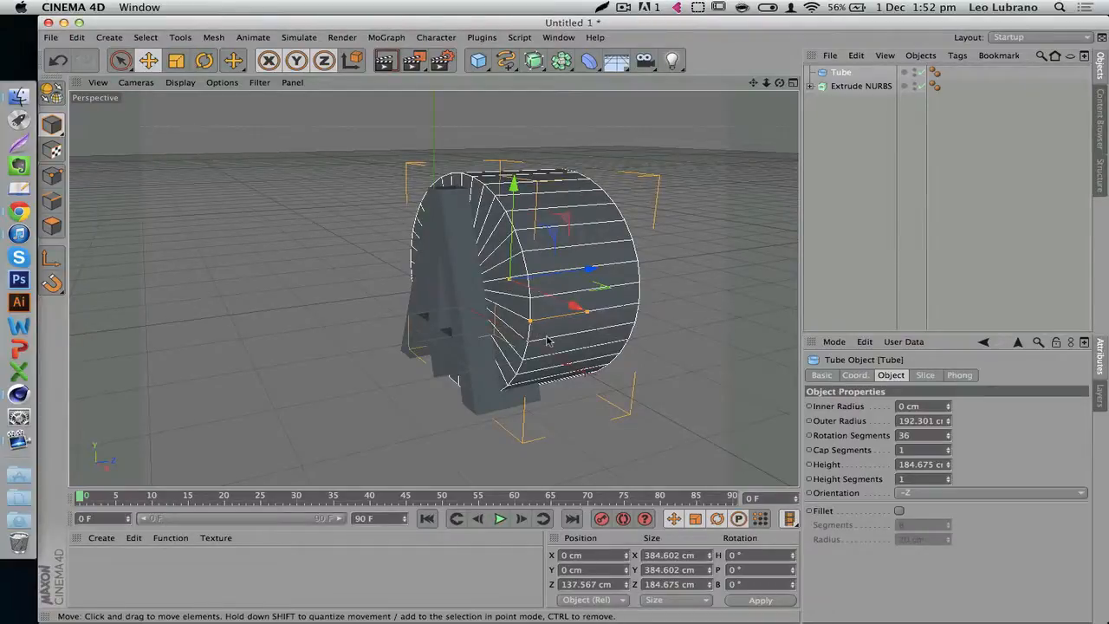
pyautogui.moveTo(530, 321); pyautogui.dragTo(568, 321)
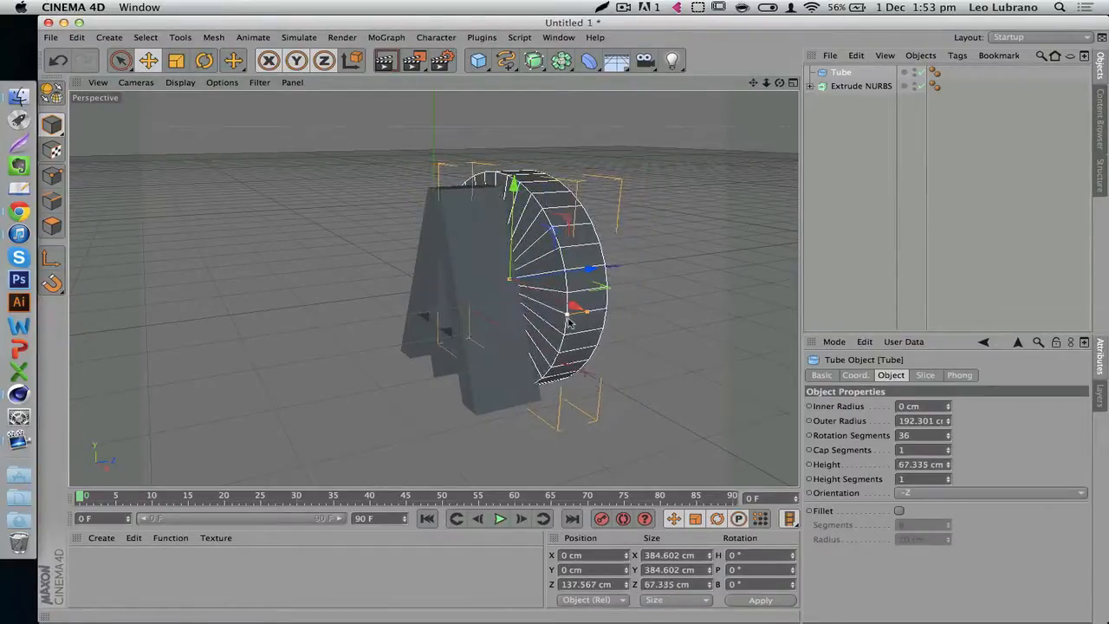
# Set the letter's extrusion depth to 63 cm and shift the letter to about X -9 cm, Y 7 cm in front of the disc.
pyautogui.click(467, 315)
pyautogui.moveTo(1056, 407); pyautogui.dragTo(1056, 447)
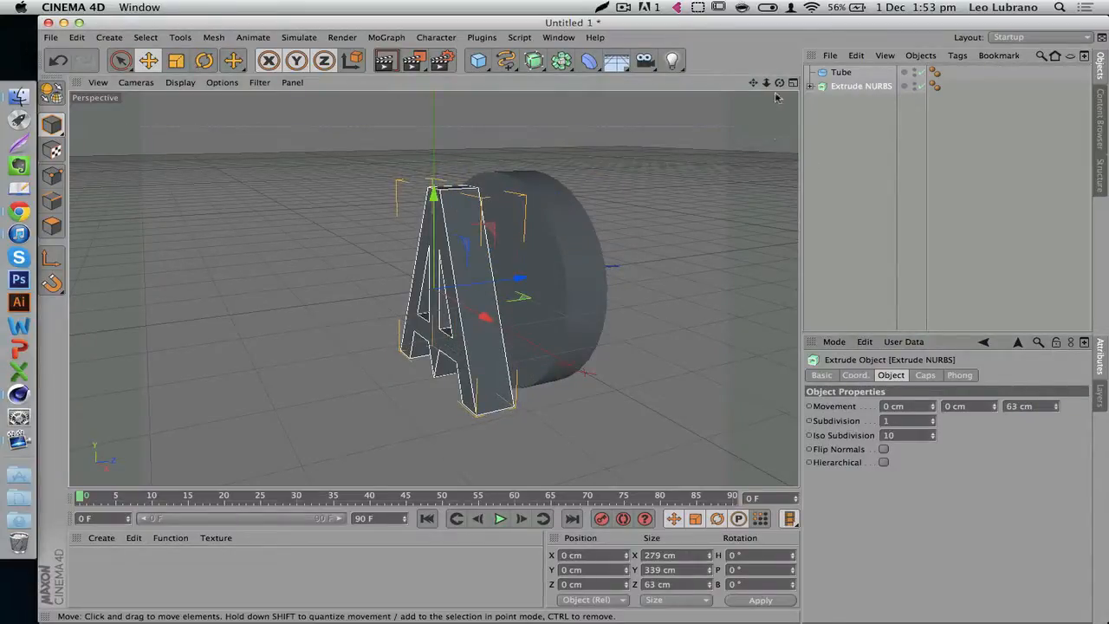
pyautogui.click(839, 88)
pyautogui.moveTo(779, 83); pyautogui.dragTo(904, 43)
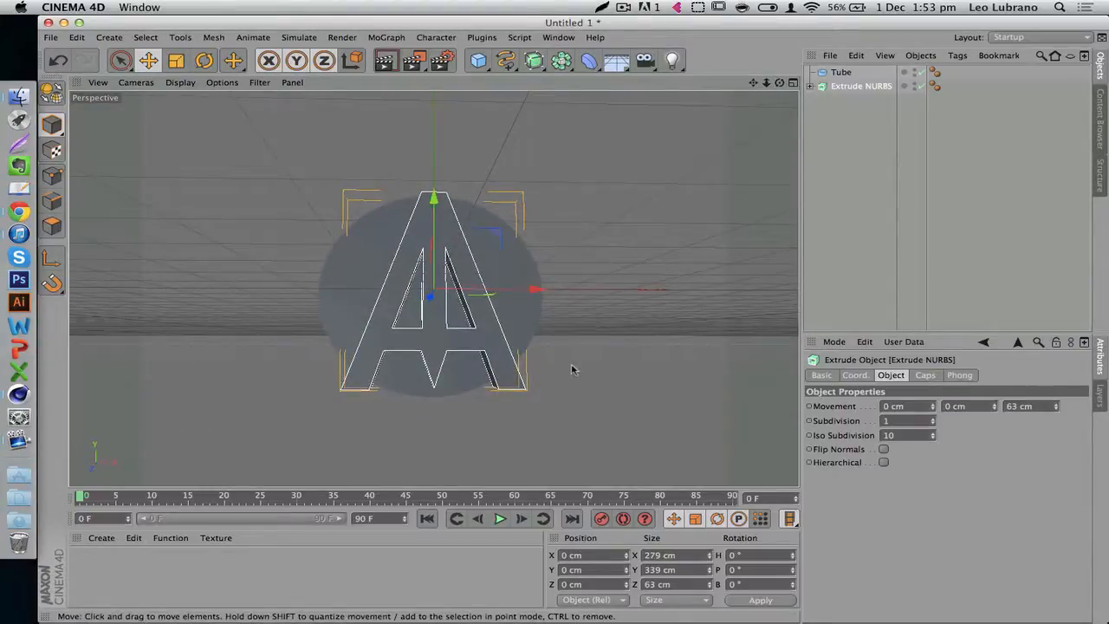
pyautogui.moveTo(572, 370); pyautogui.dragTo(566, 360)
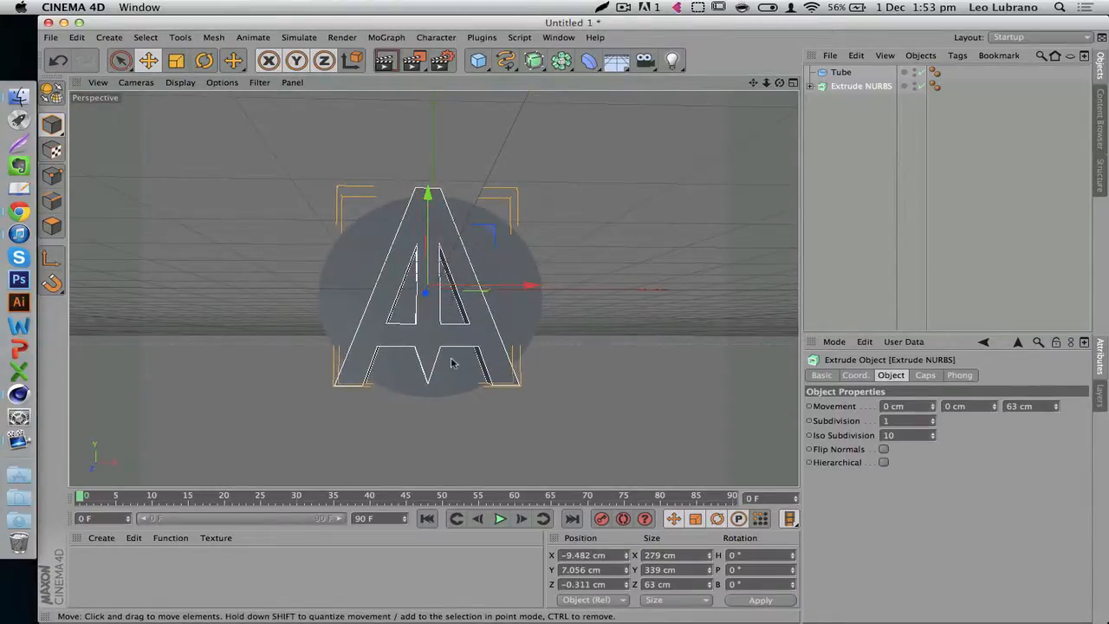
pyautogui.click(442, 415)
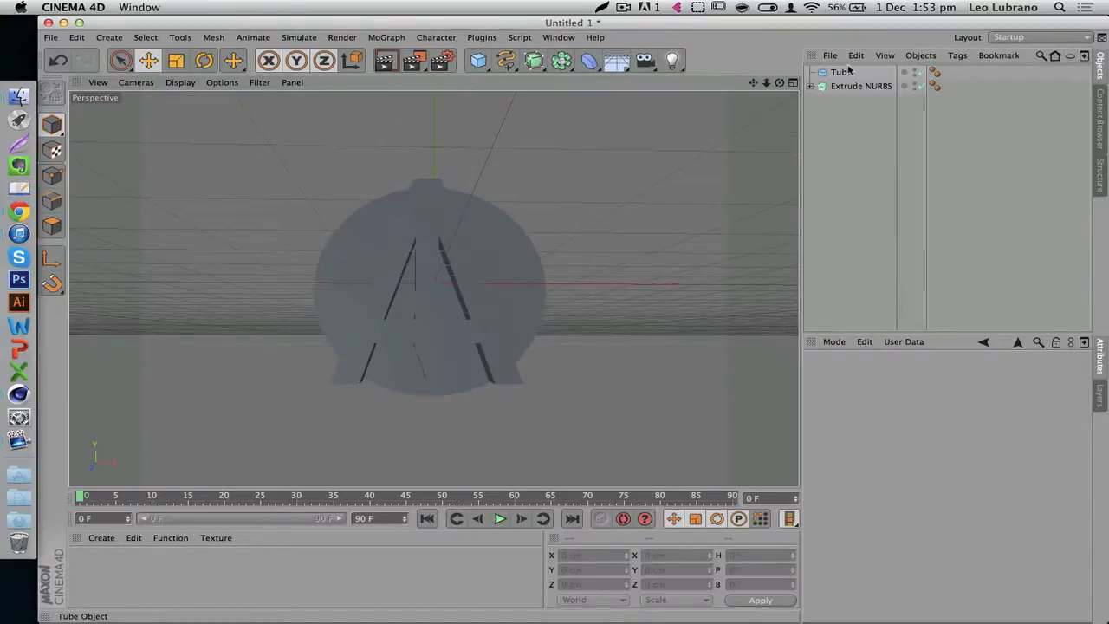
# Create a new material, open it for editing and change its preview to Object (Soft Shadow).
pyautogui.doubleClick(114, 585)
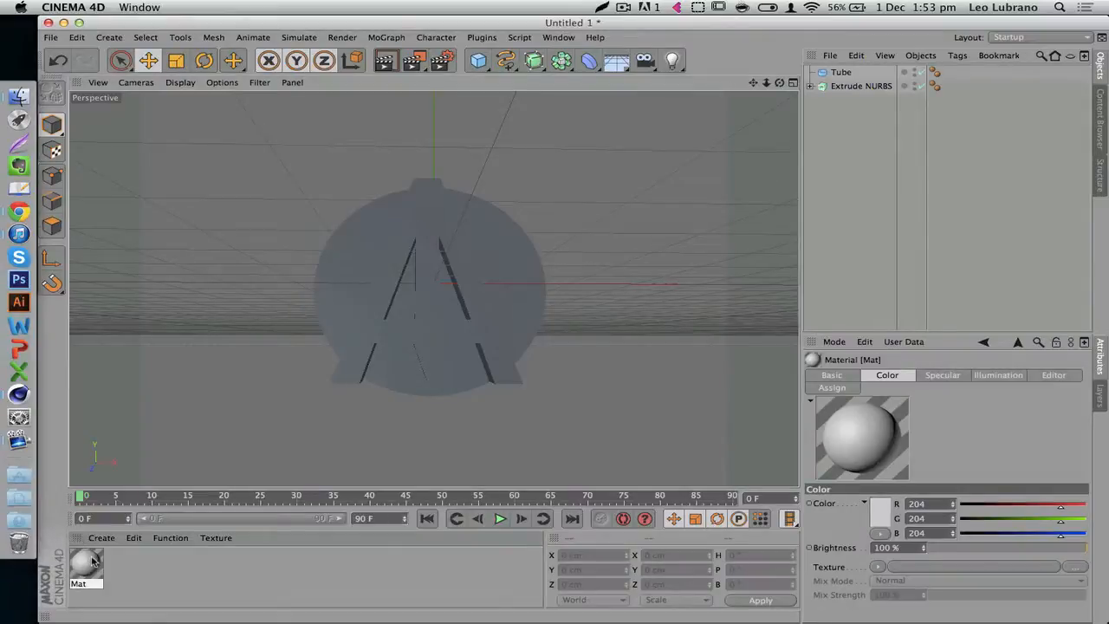
pyautogui.doubleClick(86, 563)
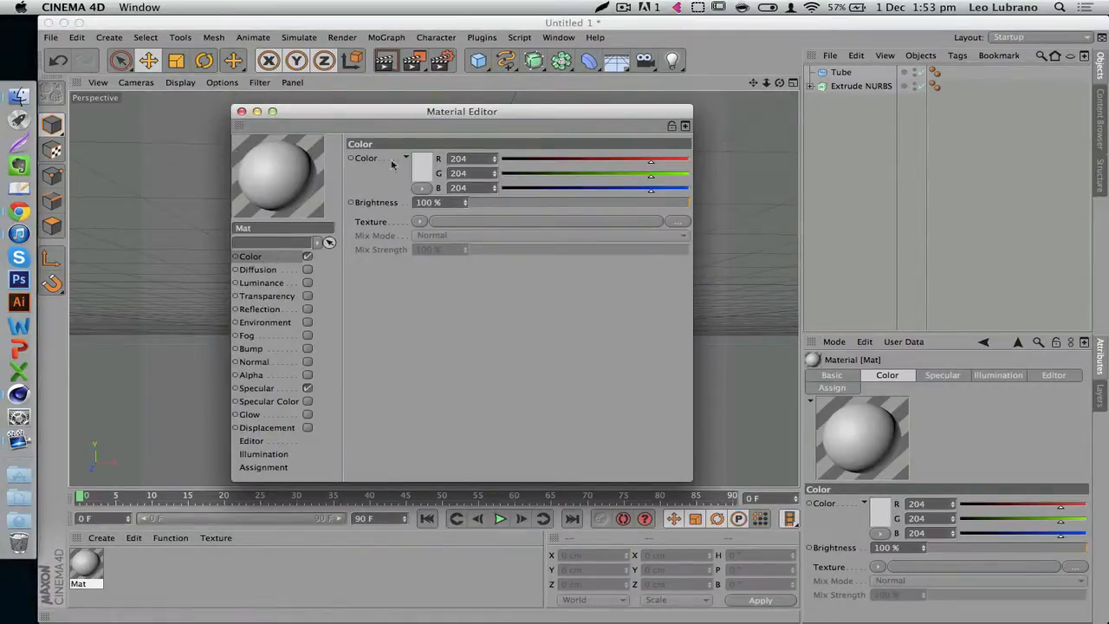
pyautogui.rightClick(260, 177)
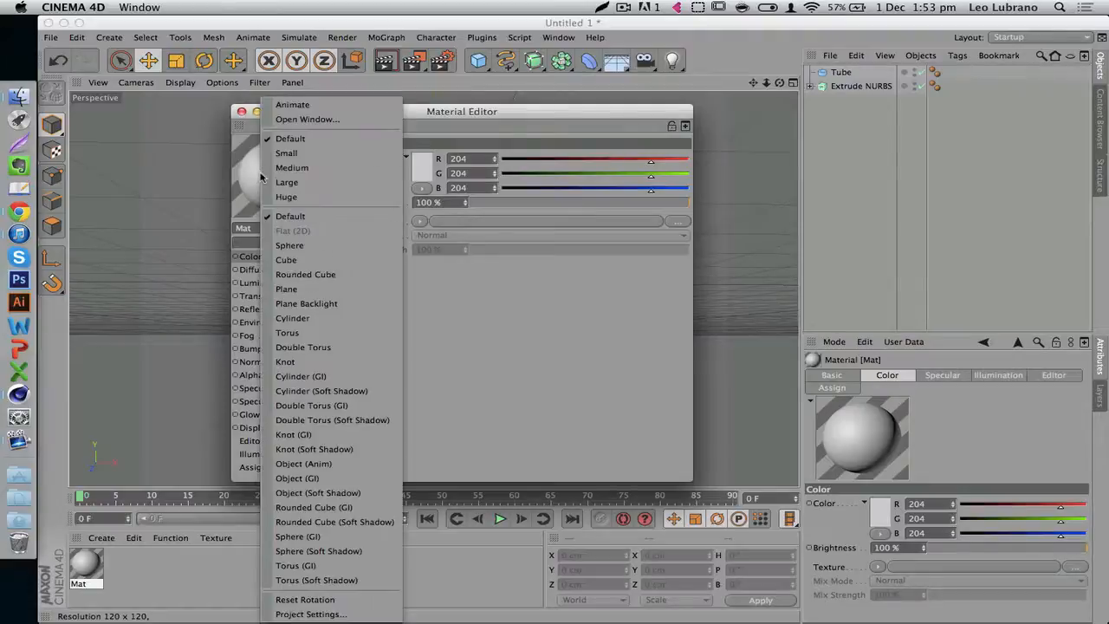
pyautogui.click(310, 493)
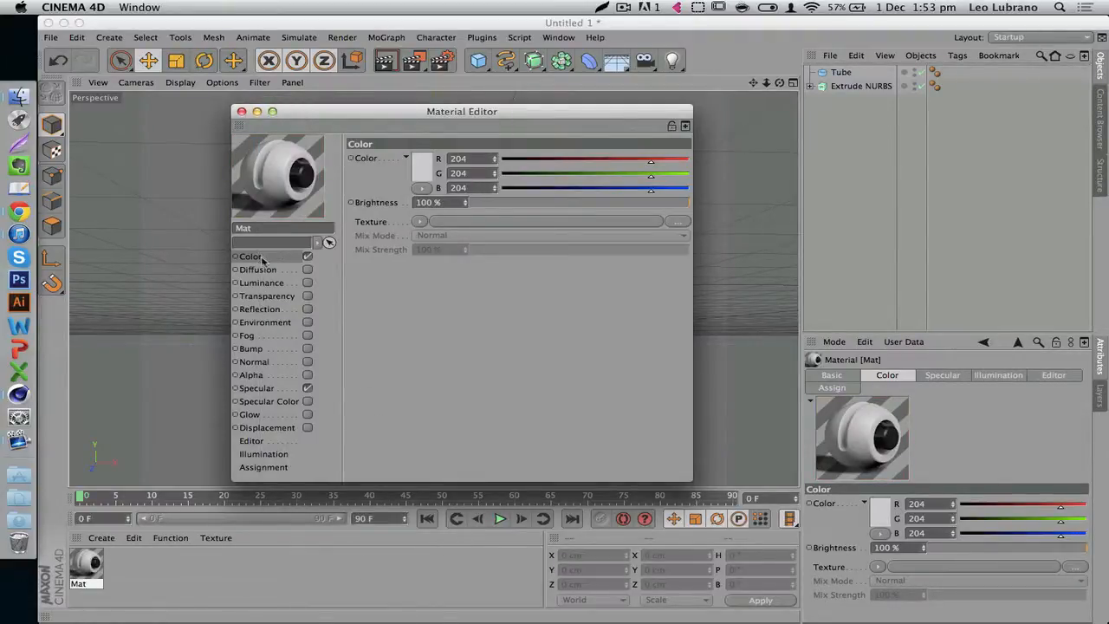
# Set the material's color to green with RGB values 0, 190, 0.
pyautogui.click(424, 175)
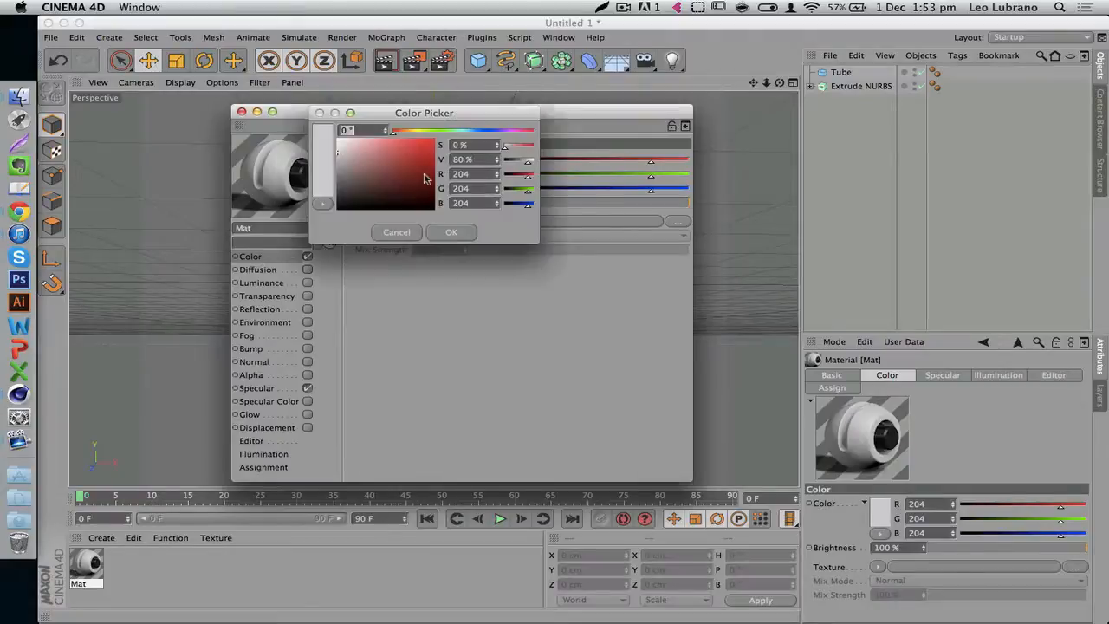
pyautogui.click(440, 131)
pyautogui.moveTo(416, 162); pyautogui.dragTo(433, 164)
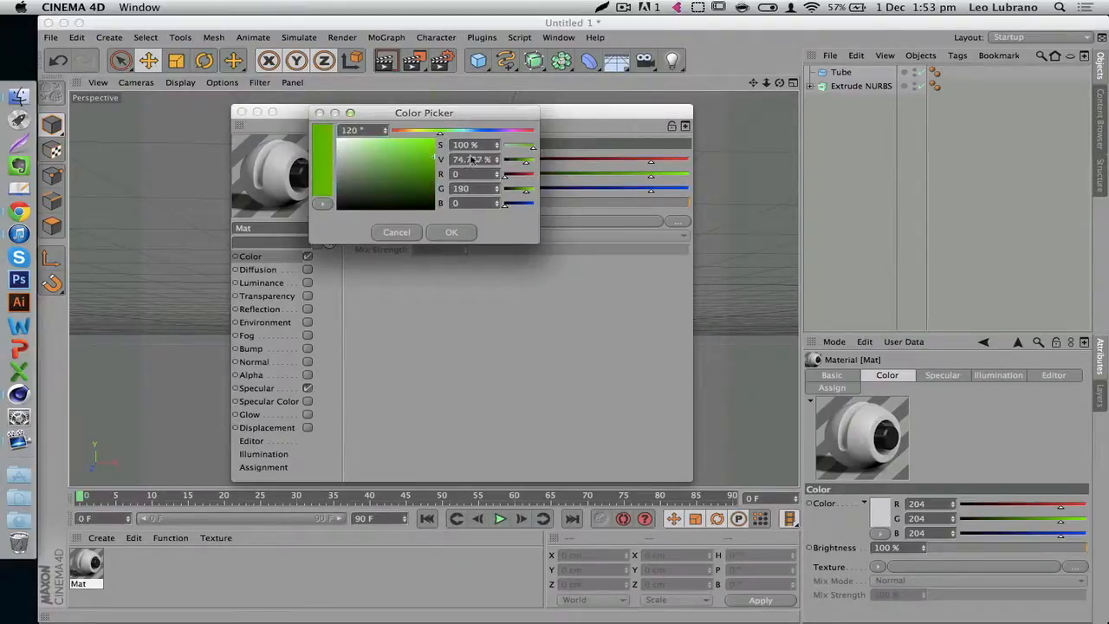
pyautogui.click(451, 232)
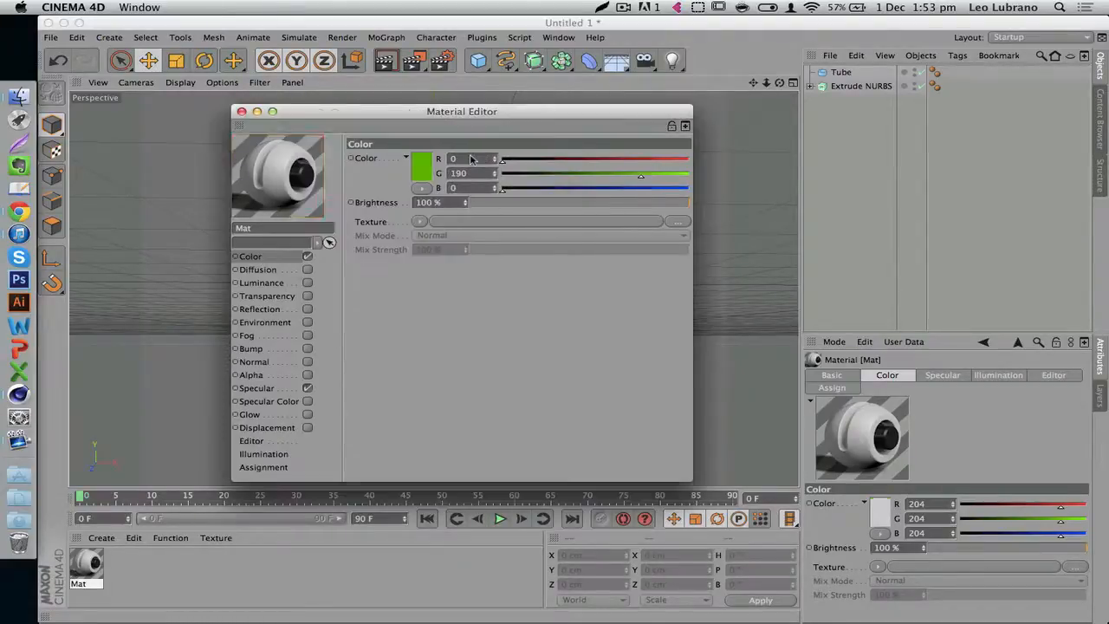
# Disable the material's Specular channel and enable Reflection with a Fresnel texture.
pyautogui.click(307, 388)
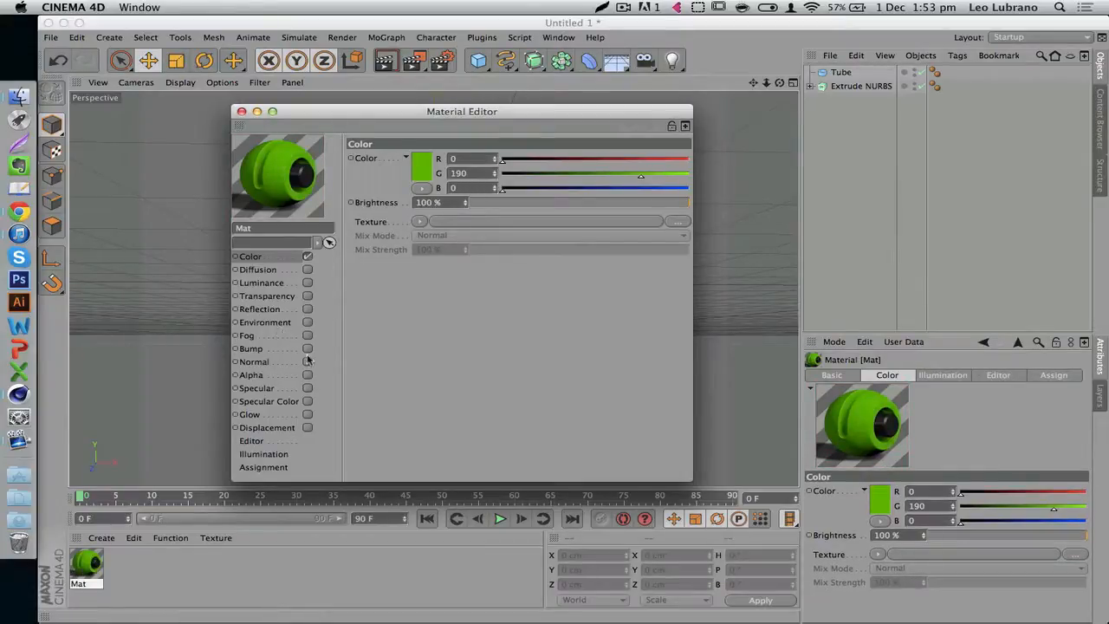
pyautogui.click(308, 309)
pyautogui.click(421, 236)
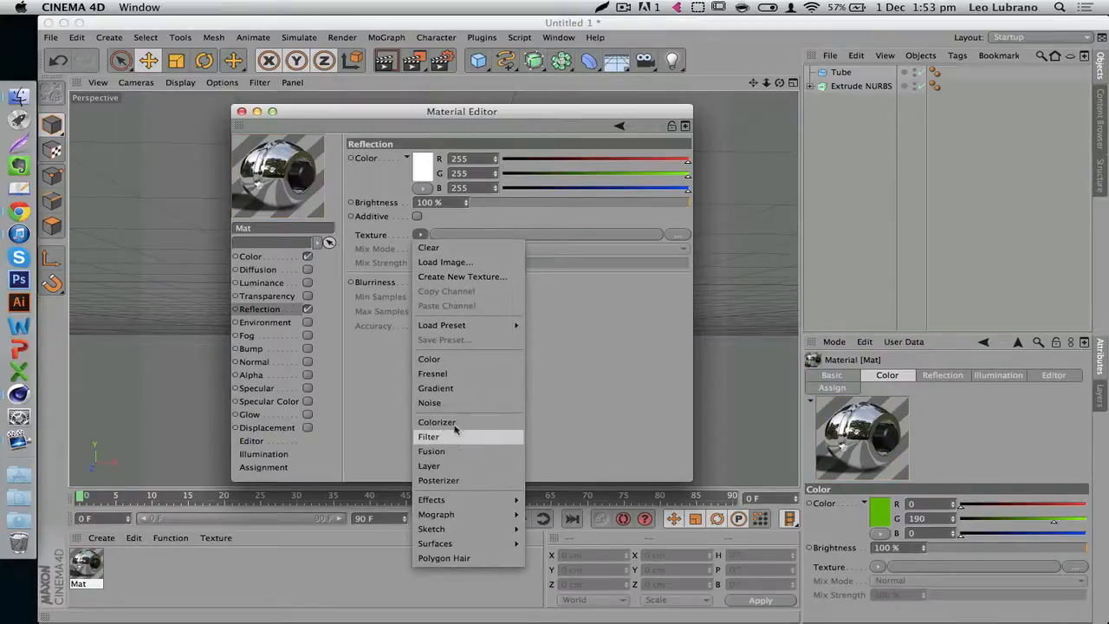
pyautogui.click(456, 374)
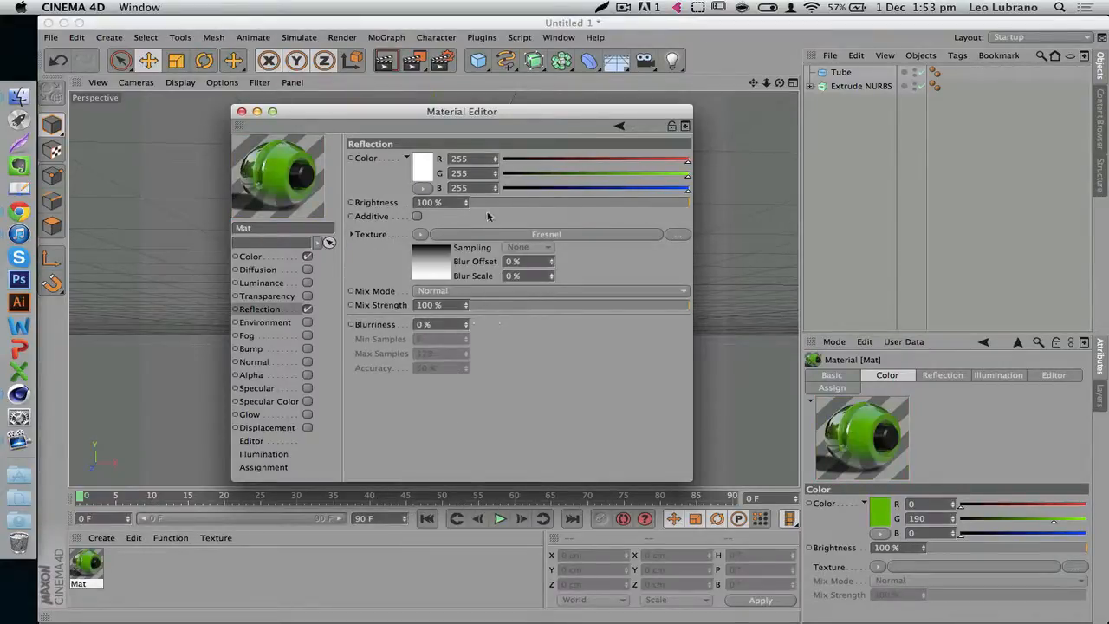
# Set the reflection brightness to 10% and mix strength to 9%, and apply the green material to the tube.
pyautogui.click(493, 203)
pyautogui.click(490, 306)
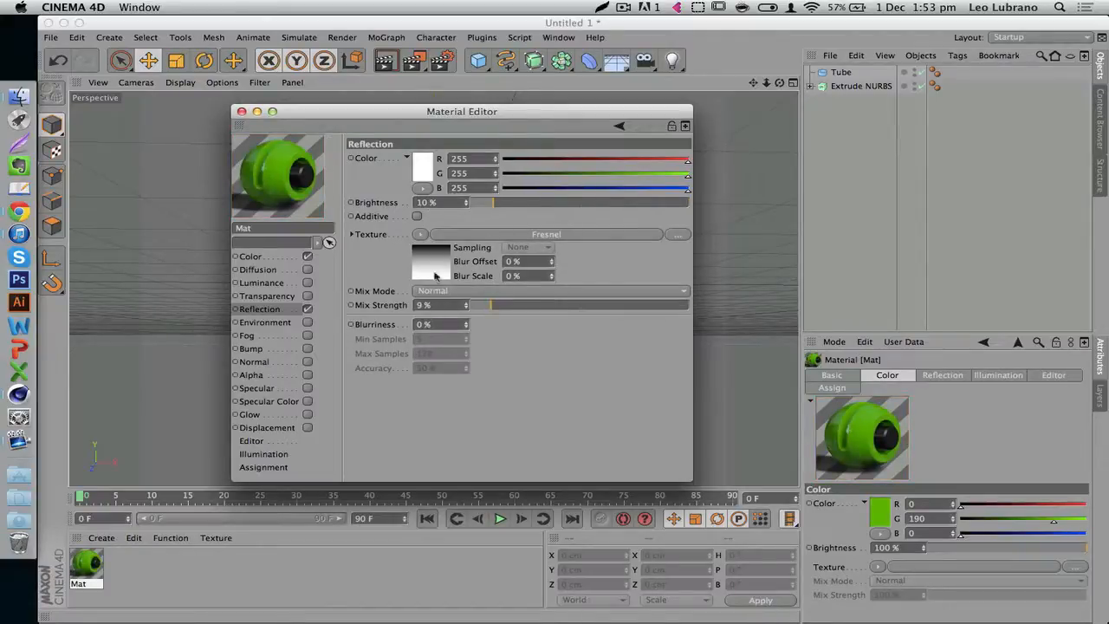
pyautogui.click(241, 112)
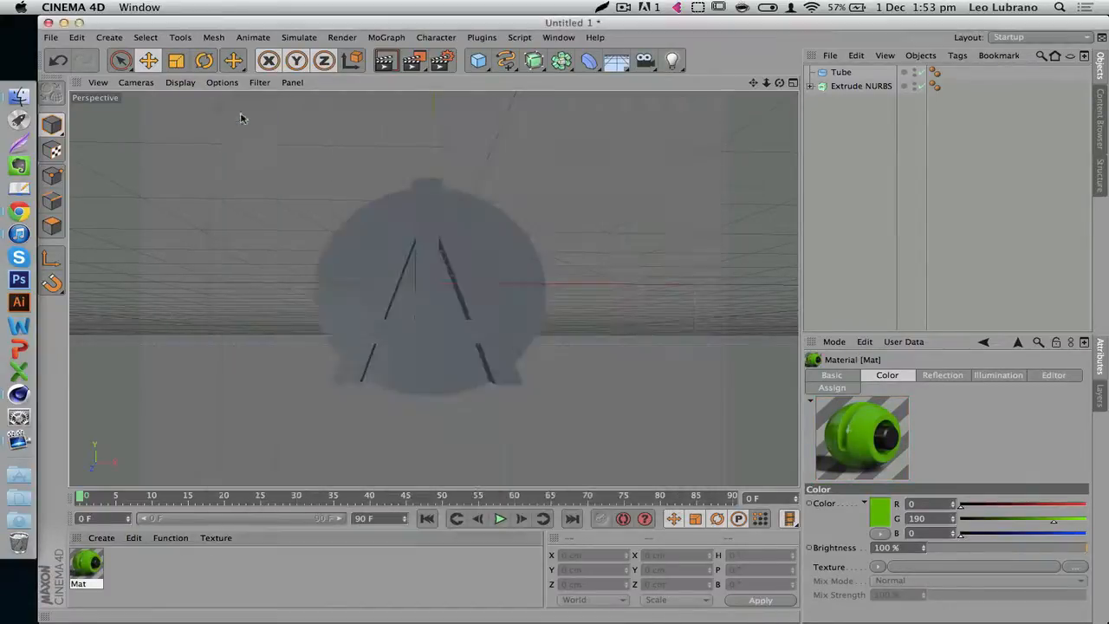
pyautogui.moveTo(339, 277); pyautogui.dragTo(340, 278)
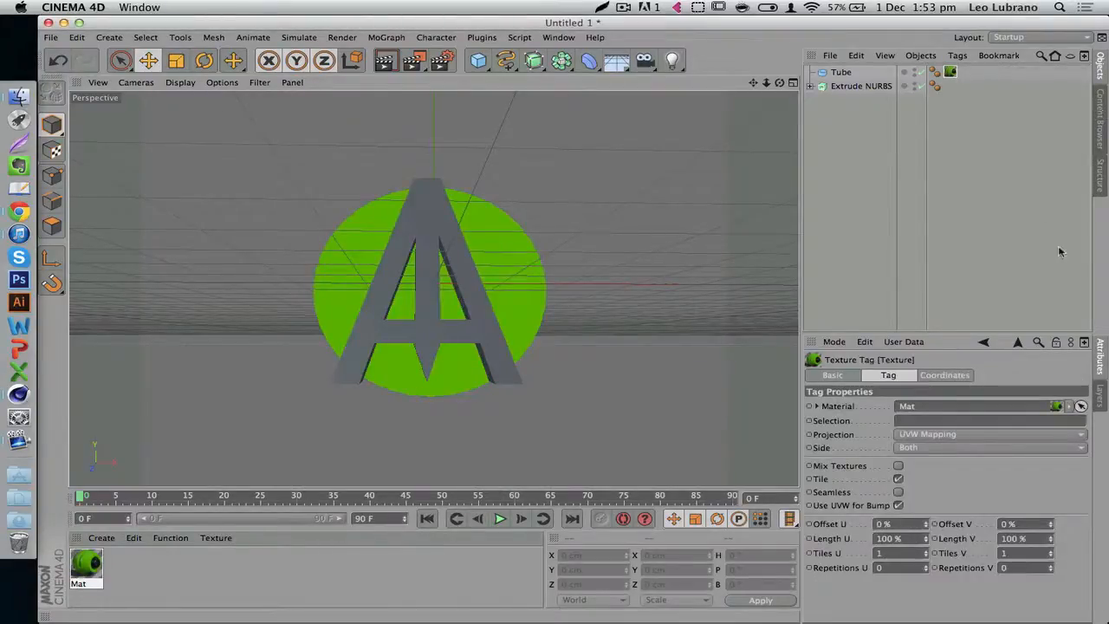
# Add the Overhead Softbox light from the content presets to the scene and return to the object list.
pyautogui.click(1096, 134)
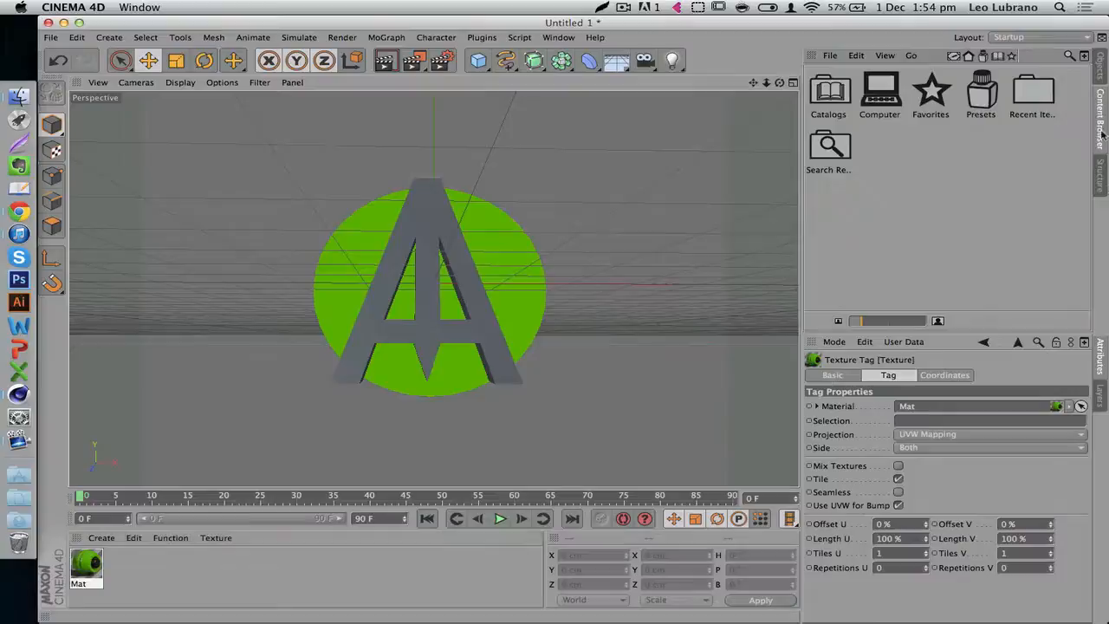
pyautogui.doubleClick(979, 101)
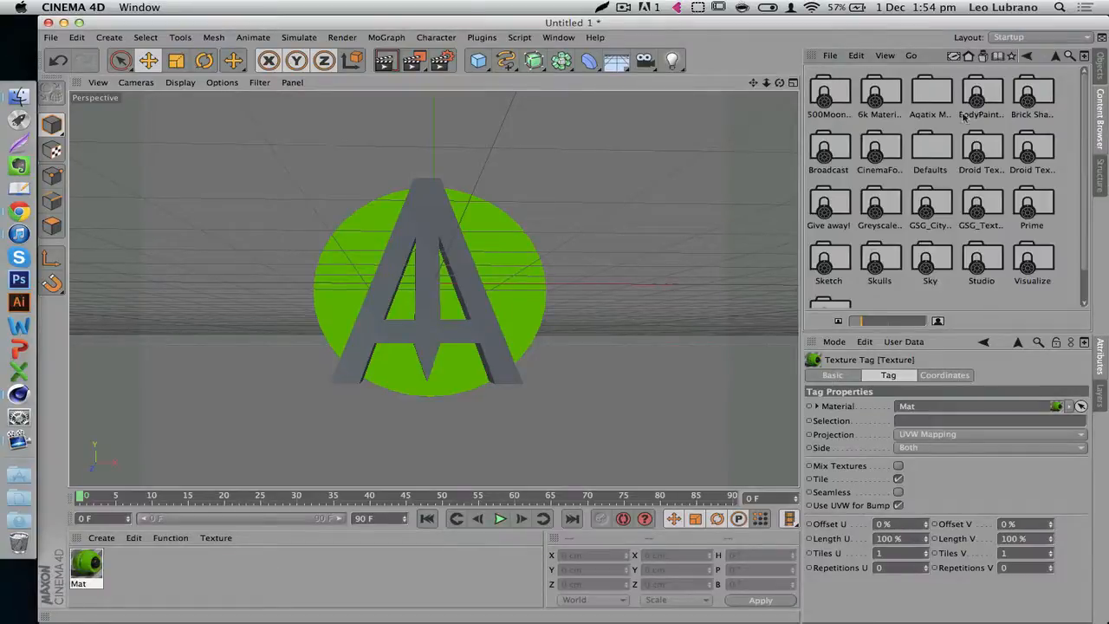
pyautogui.click(889, 197)
pyautogui.doubleClick(875, 211)
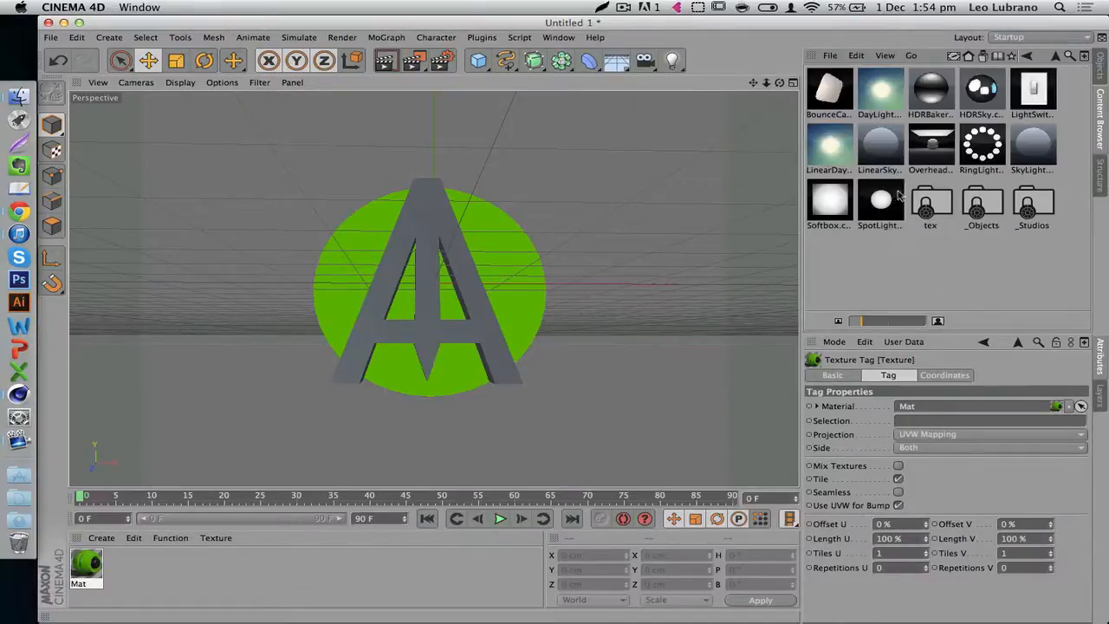
pyautogui.doubleClick(931, 147)
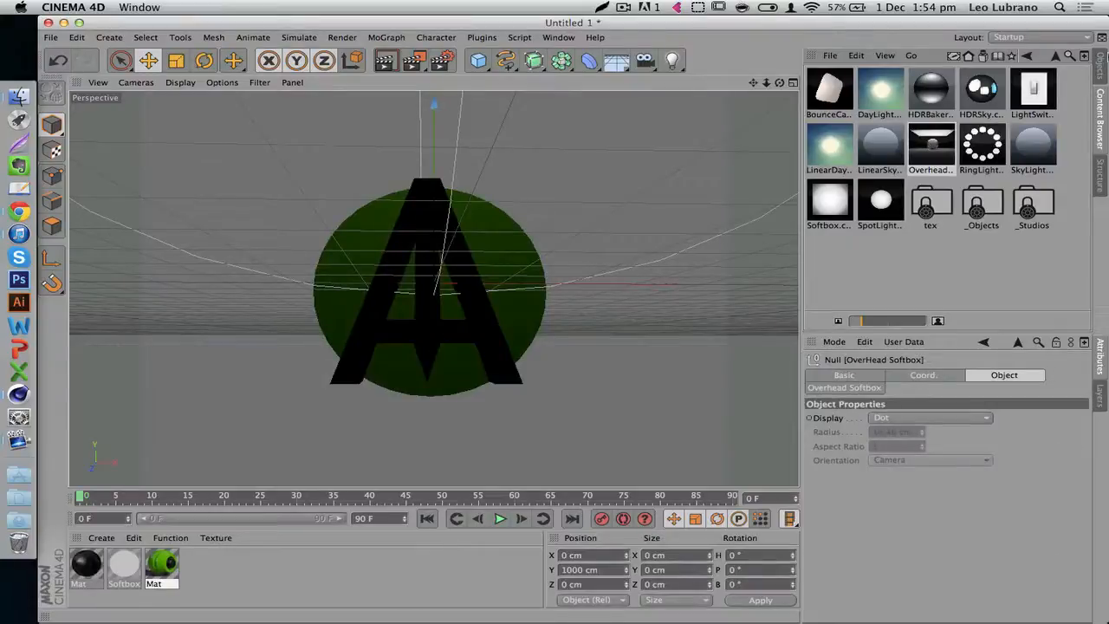
pyautogui.click(1100, 66)
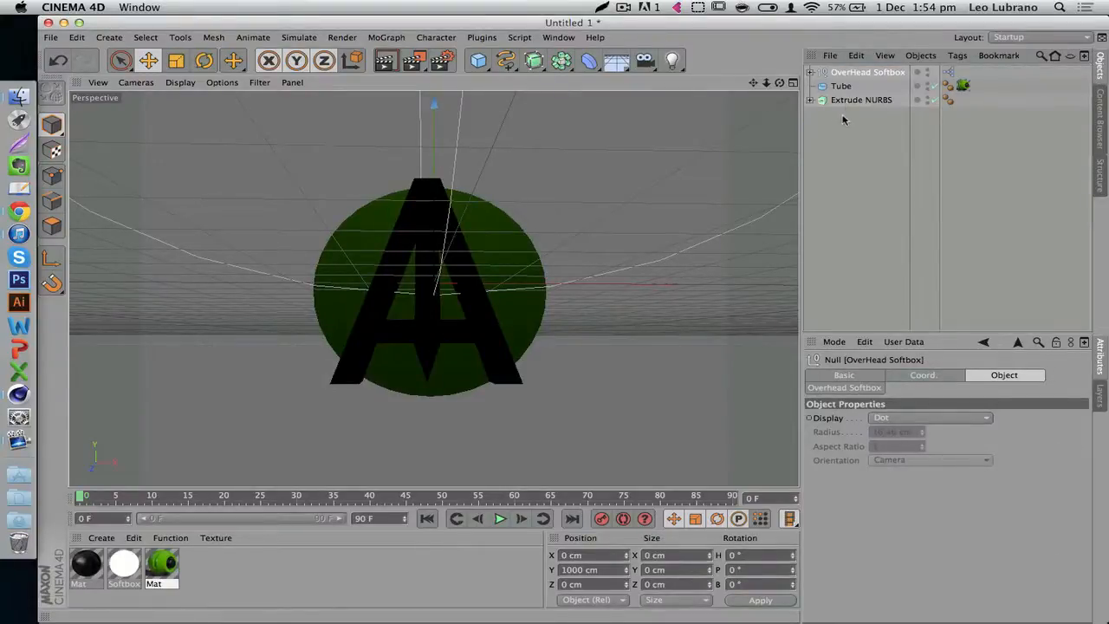
# Create a new material and load Scratched Metal.jpg as its color texture, accepting a copy at the project location.
pyautogui.click(844, 100)
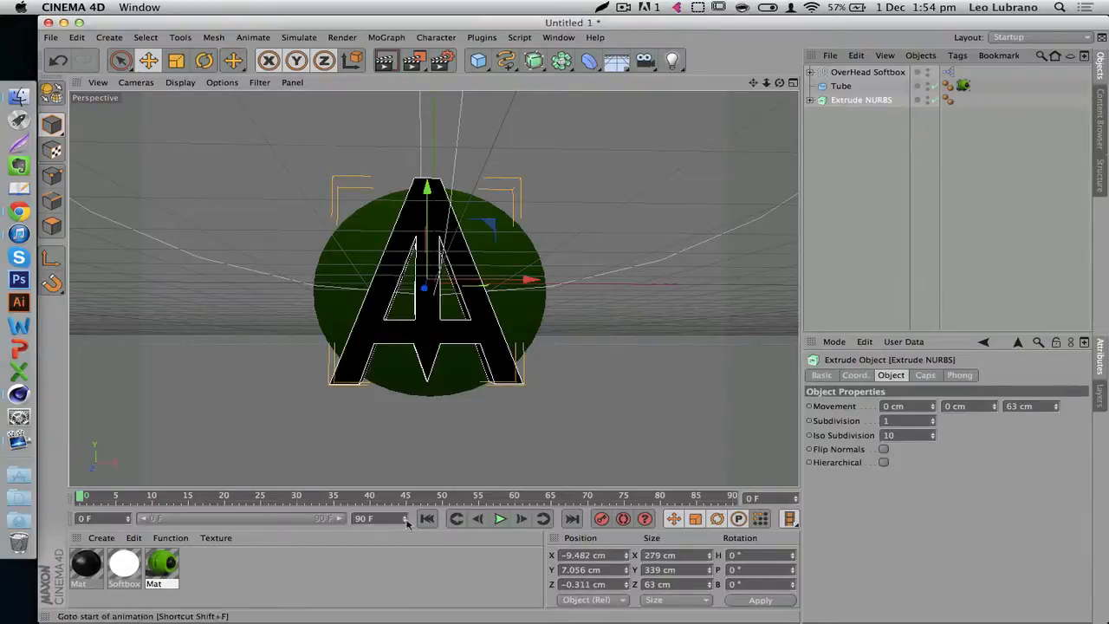
pyautogui.doubleClick(212, 569)
pyautogui.doubleClick(73, 565)
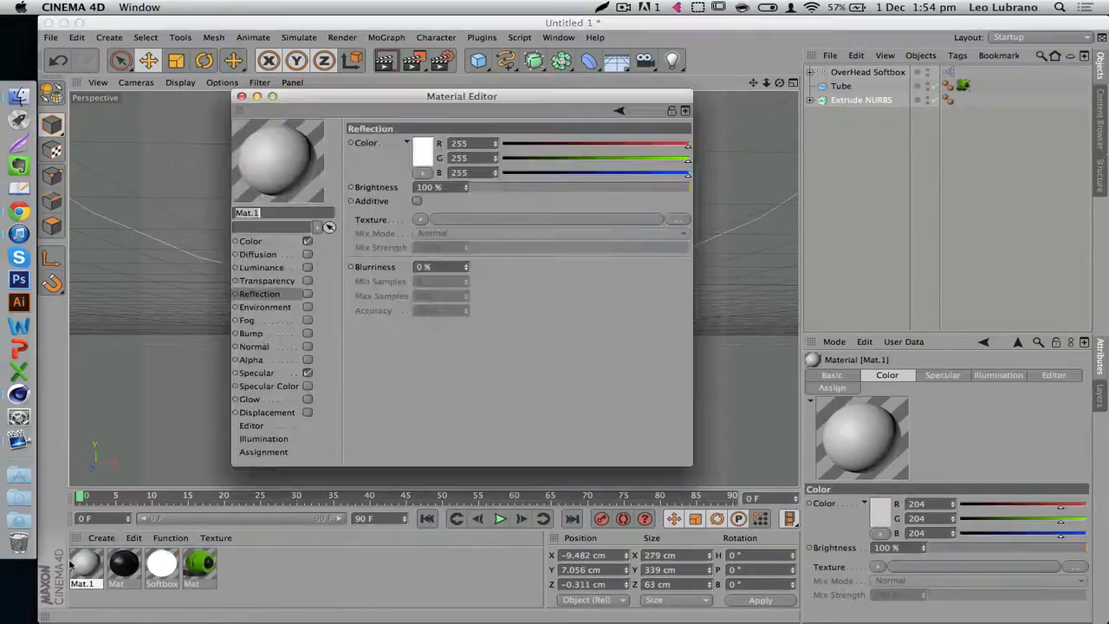
pyautogui.click(259, 240)
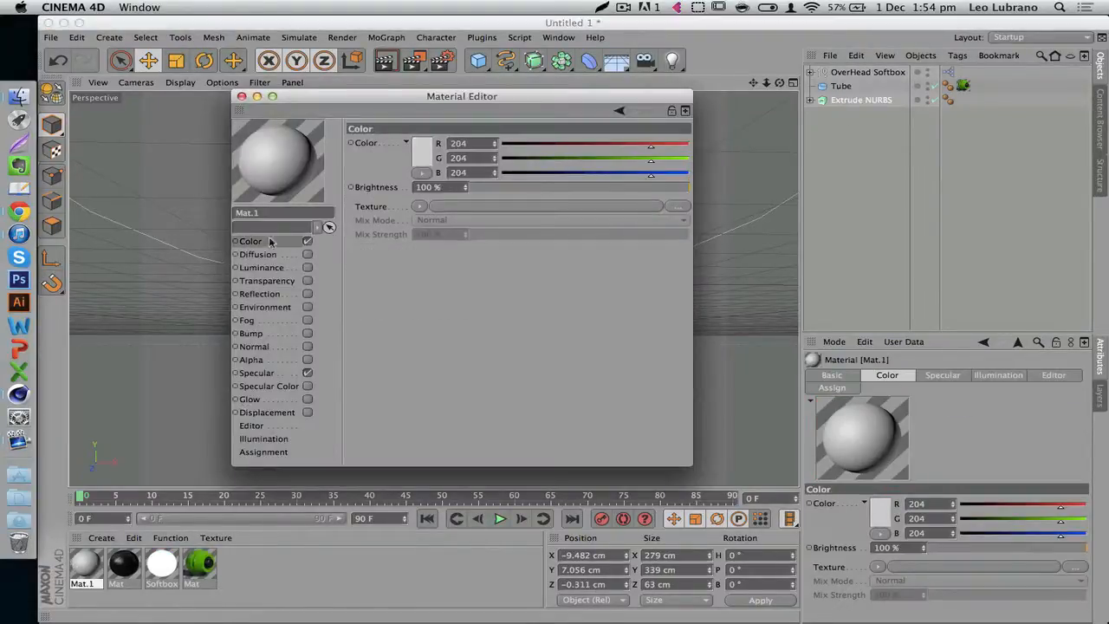
pyautogui.click(421, 205)
pyautogui.click(446, 230)
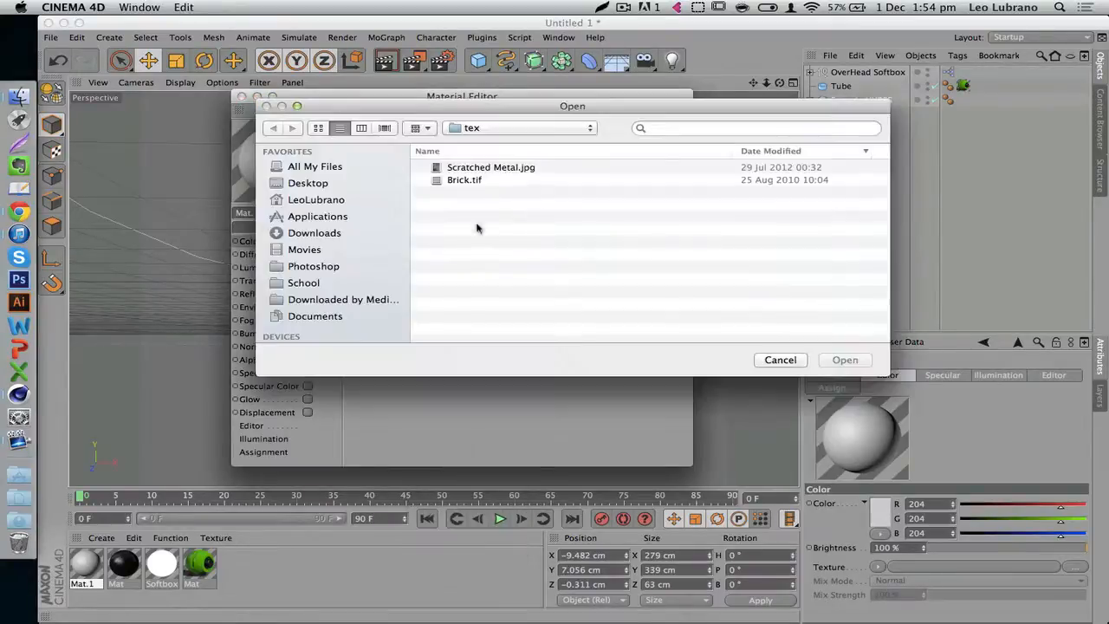
pyautogui.doubleClick(468, 169)
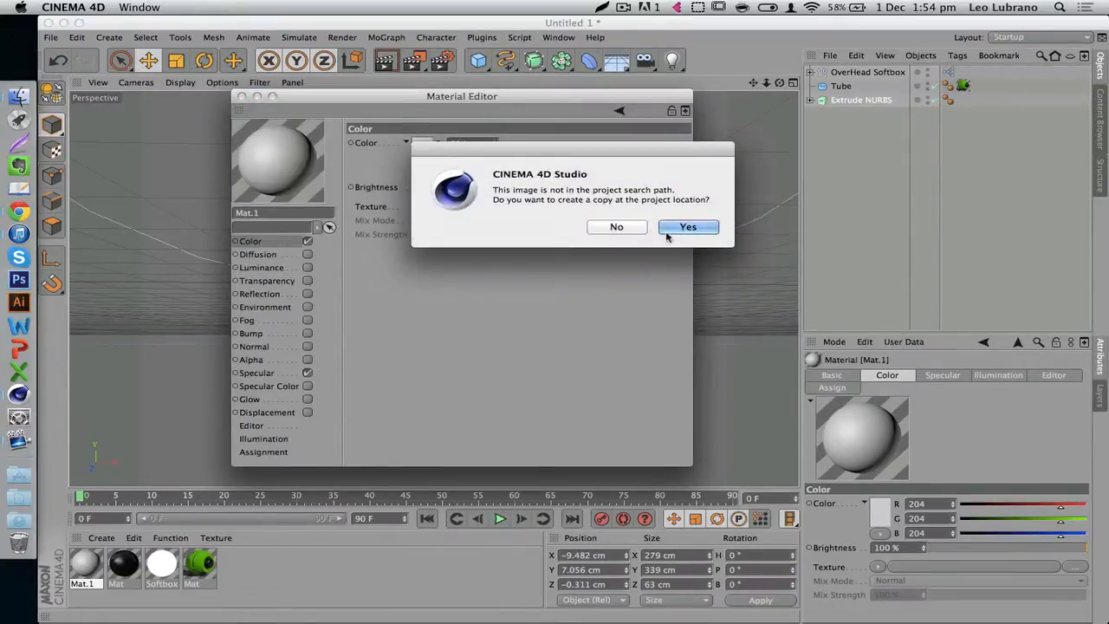
pyautogui.click(666, 231)
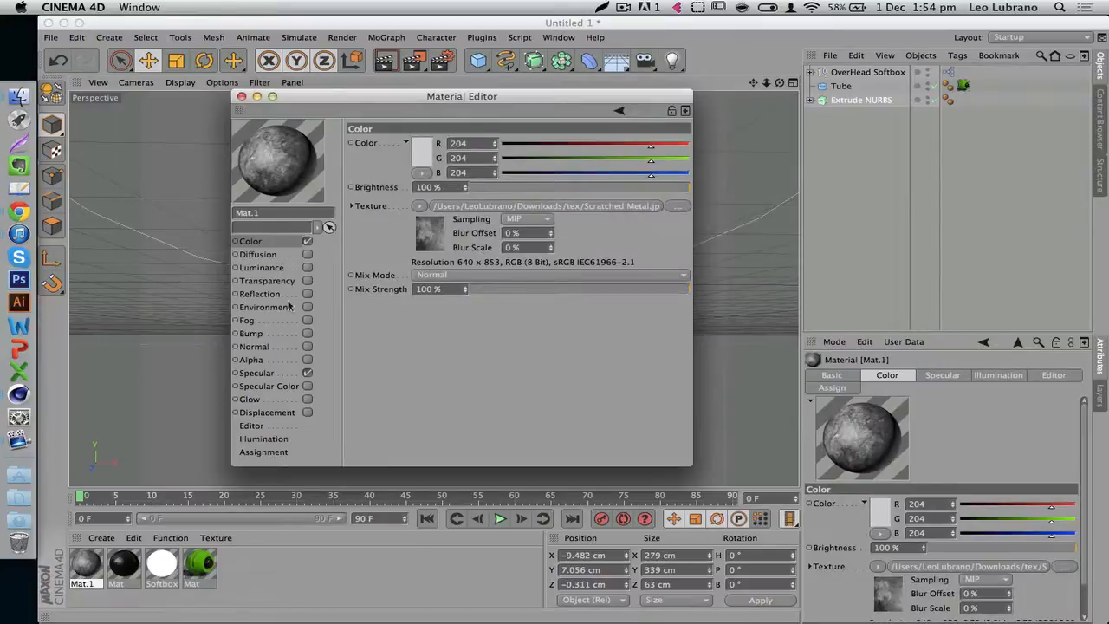
# Copy the metal material's color texture channel and paste it into the enabled Bump channel.
pyautogui.click(418, 206)
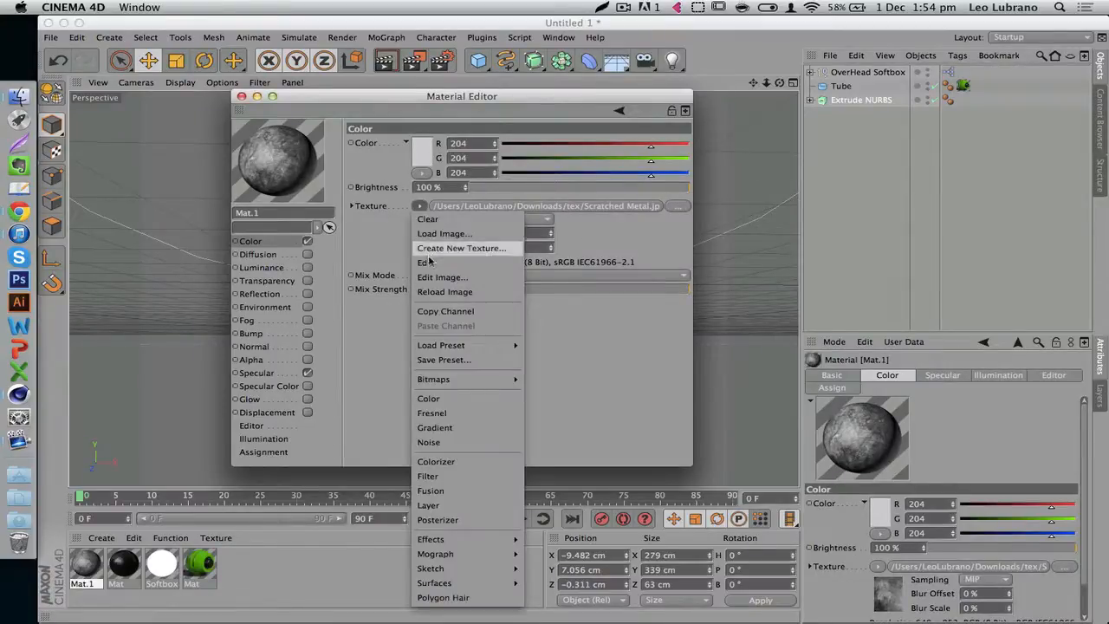
pyautogui.click(443, 311)
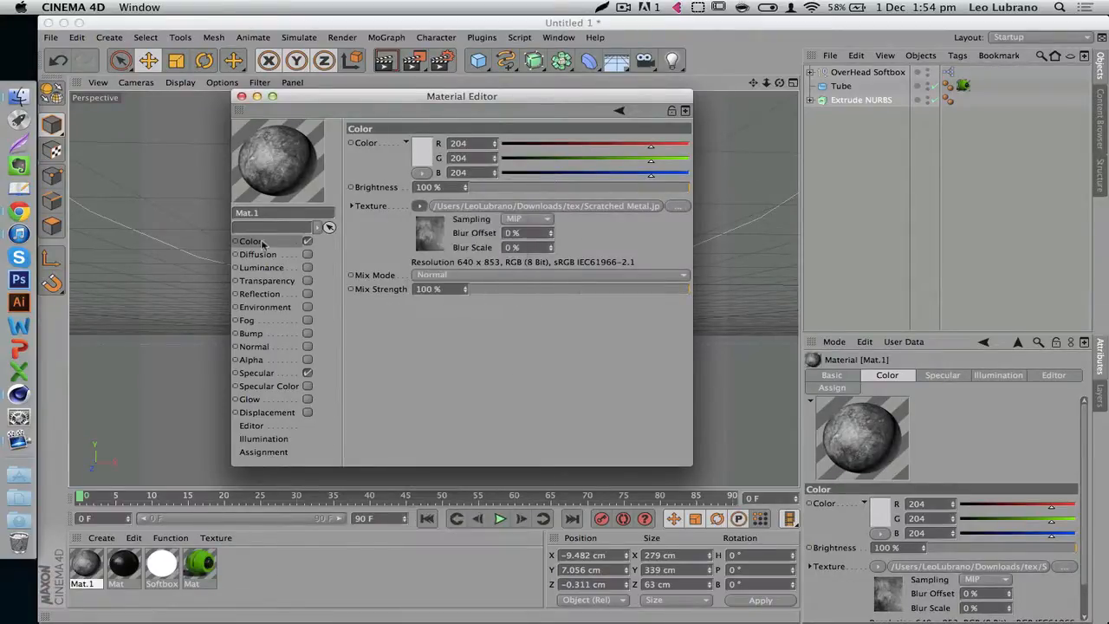
pyautogui.click(251, 333)
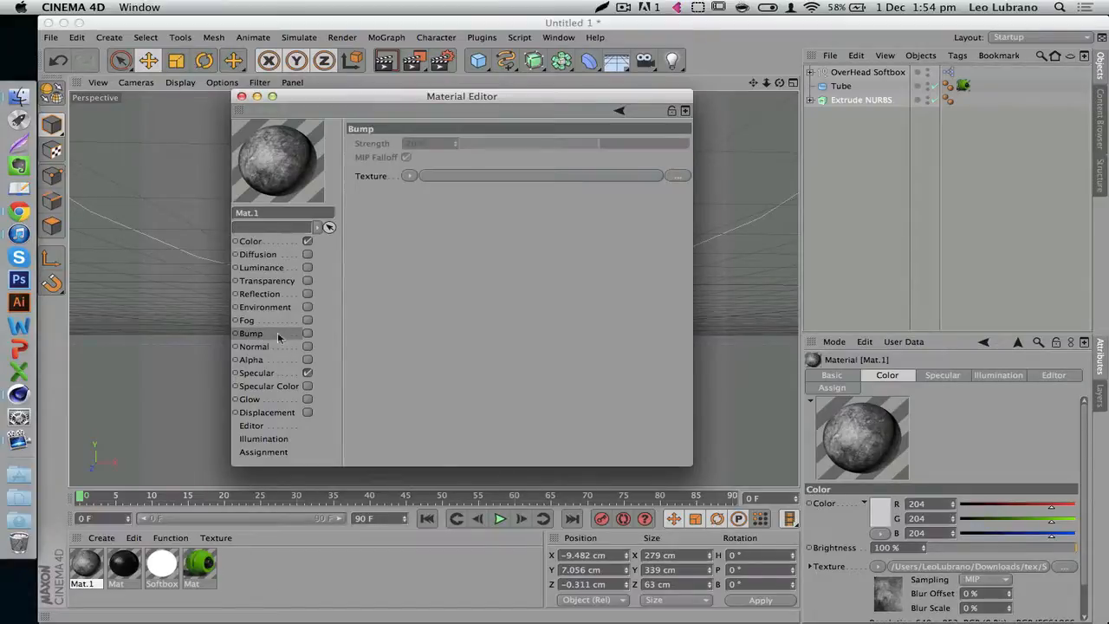
pyautogui.click(410, 176)
pyautogui.moveTo(431, 270)
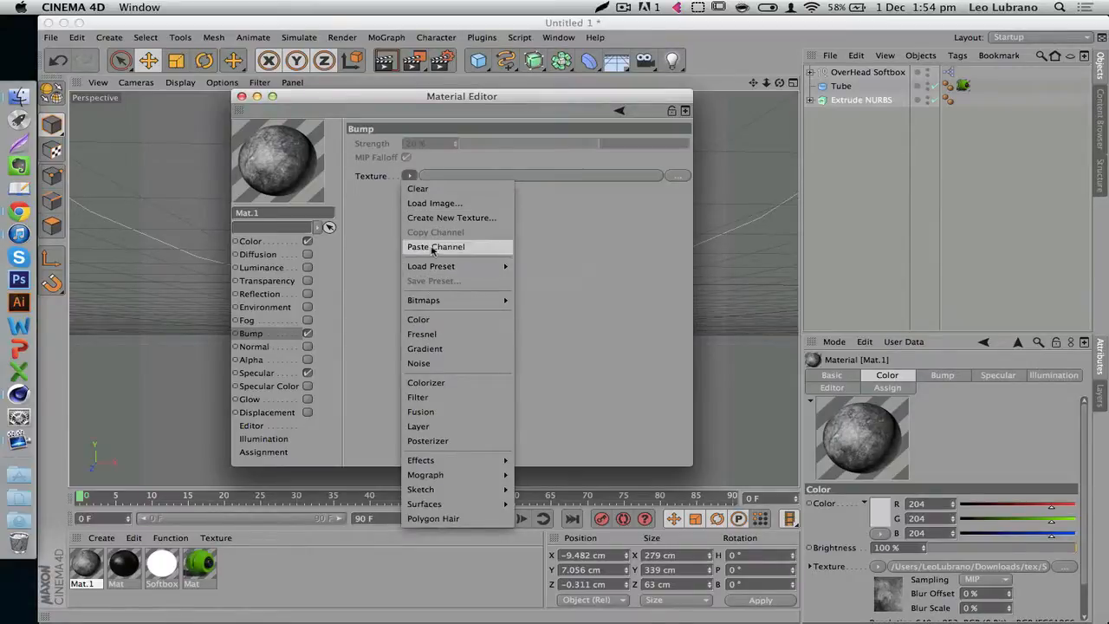
pyautogui.click(433, 246)
# Set the metal material's bump strength to 100% and close the material editor.
pyautogui.moveTo(623, 142); pyautogui.dragTo(734, 156)
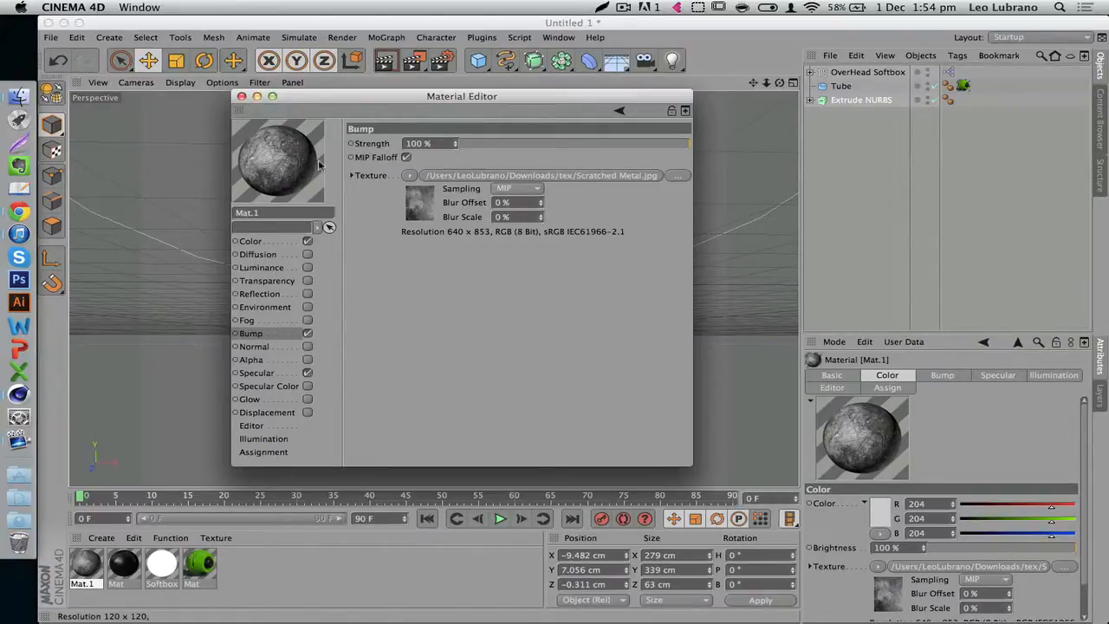
pyautogui.click(578, 144)
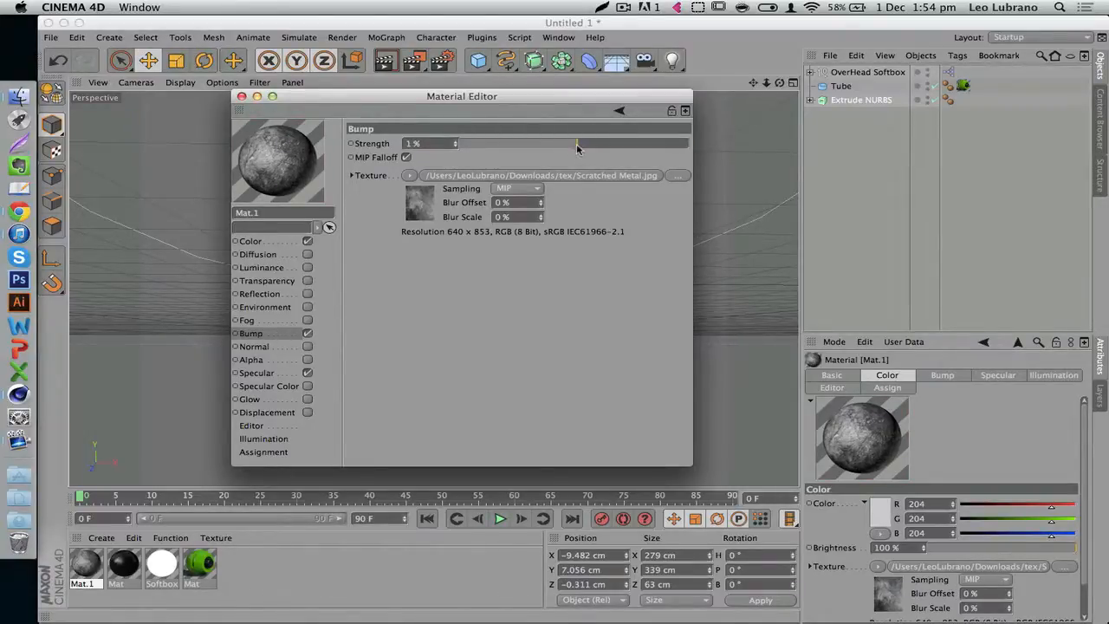
pyautogui.moveTo(577, 144); pyautogui.dragTo(689, 143)
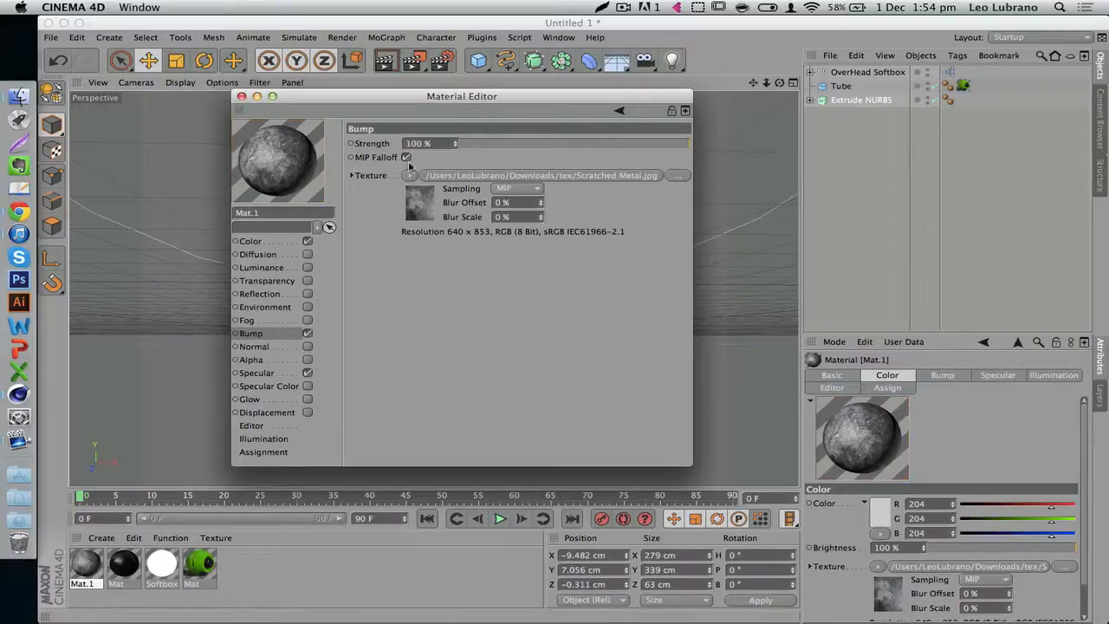
pyautogui.click(242, 97)
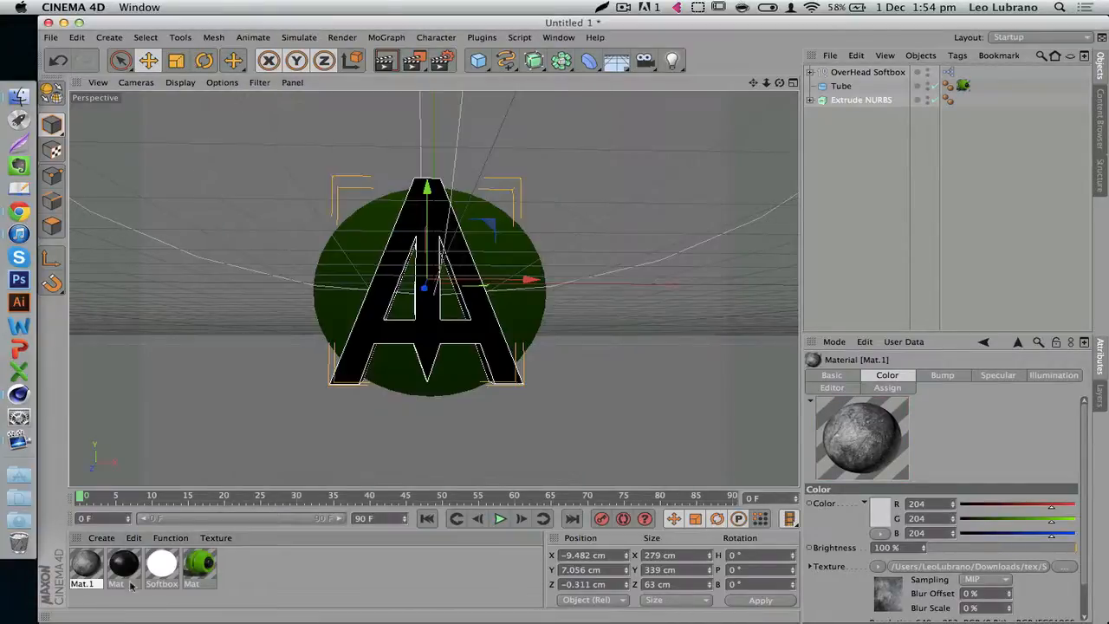
# Apply the scratched metal material to the extruded letter with Cubic projection and Seamless enabled.
pyautogui.moveTo(410, 340); pyautogui.dragTo(411, 340)
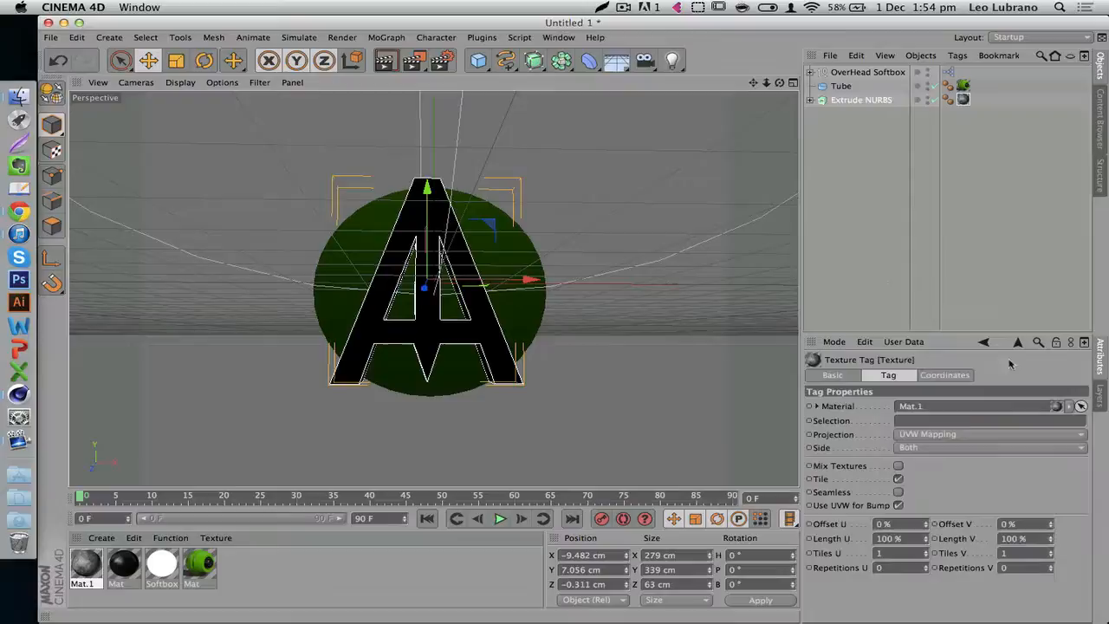
pyautogui.click(930, 434)
pyautogui.click(930, 492)
pyautogui.click(899, 492)
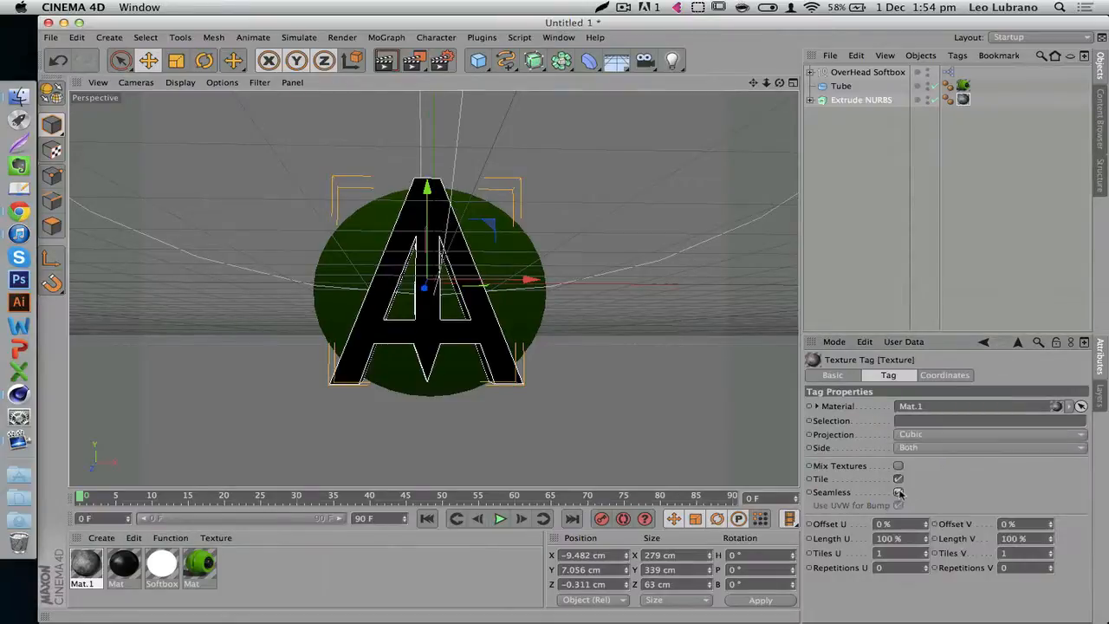
pyautogui.click(891, 258)
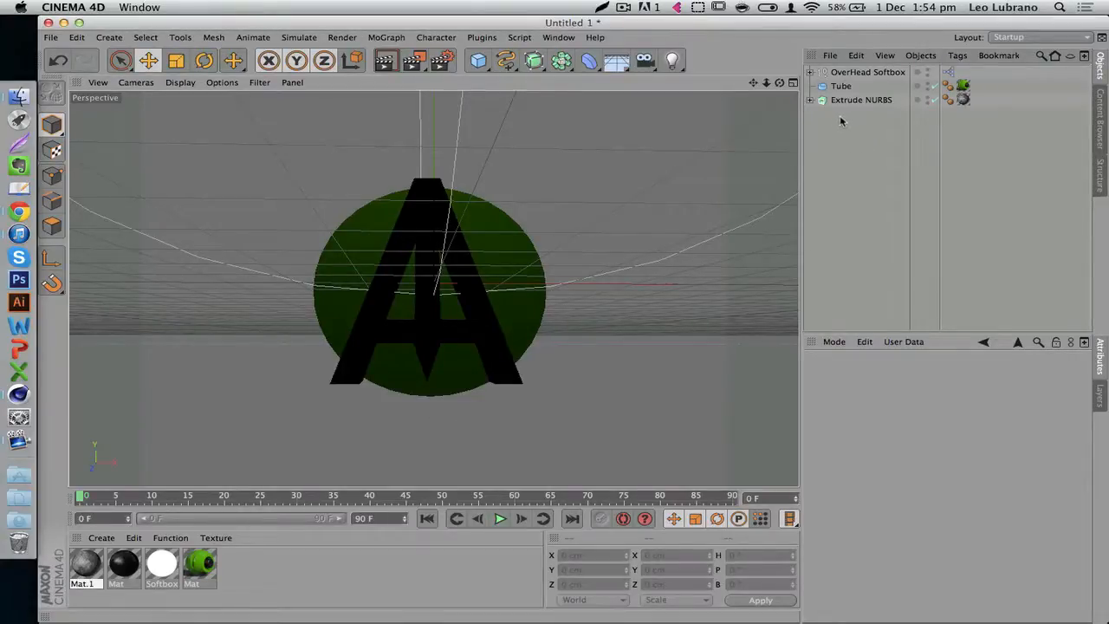
# Rotate the tube and extruded letter together to about H 344° and P -31°, and move them up to about Y 61 cm.
pyautogui.moveTo(837, 125); pyautogui.dragTo(837, 83)
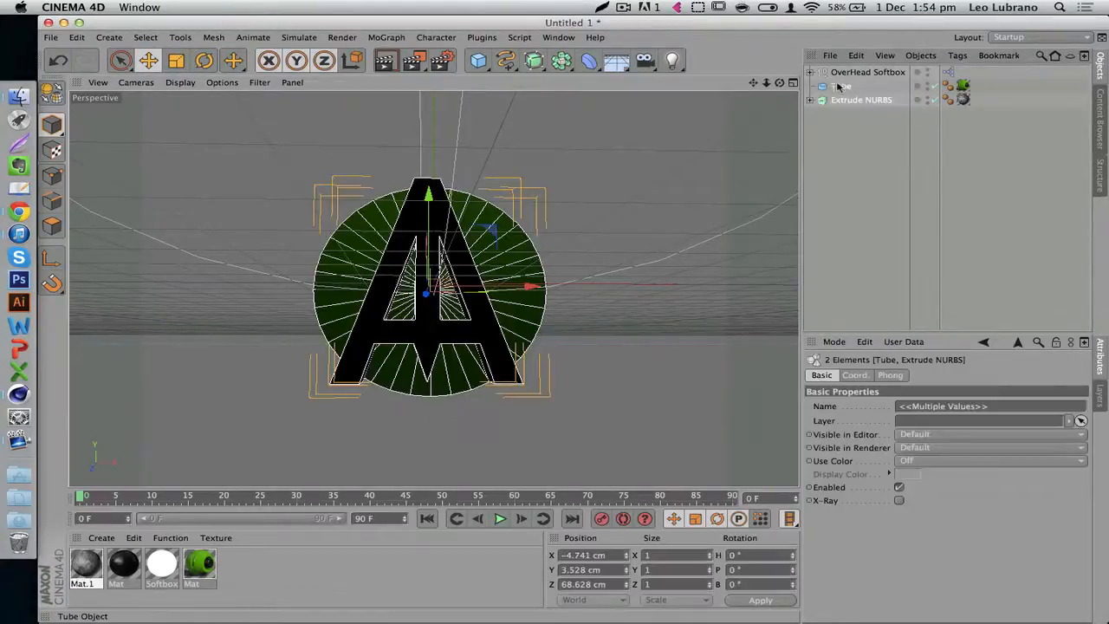
pyautogui.click(205, 64)
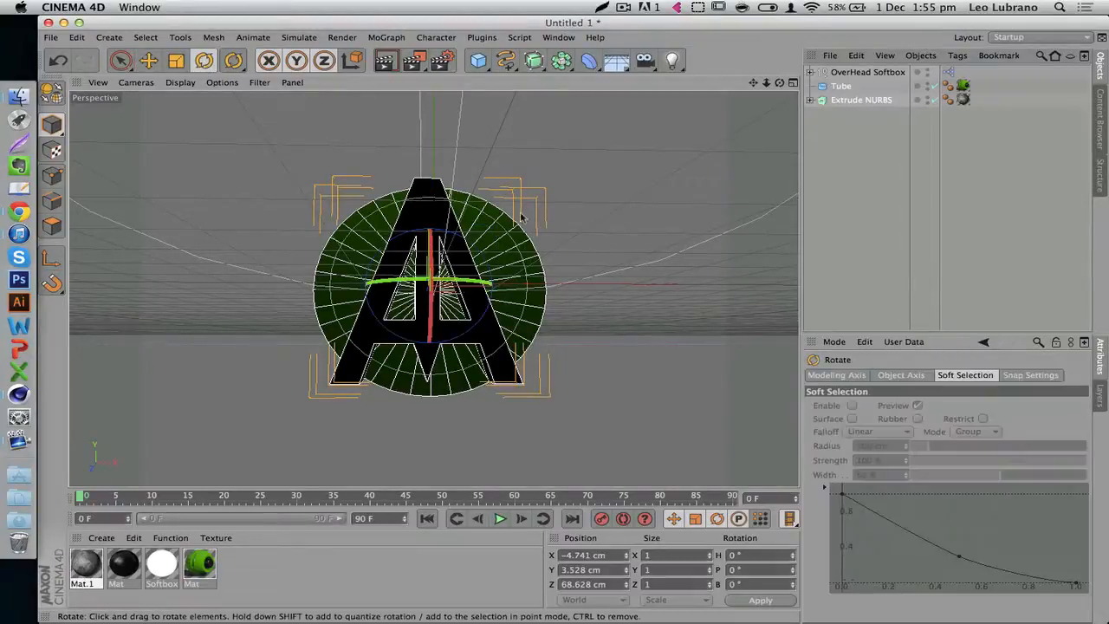
pyautogui.moveTo(456, 314); pyautogui.dragTo(431, 264)
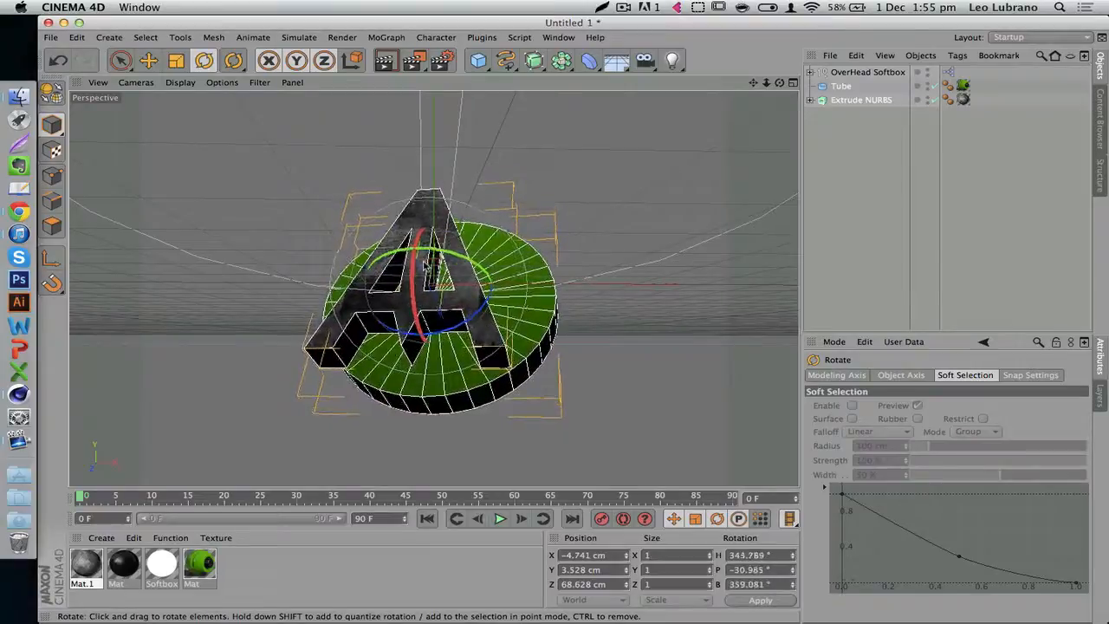
pyautogui.click(148, 62)
pyautogui.moveTo(339, 368); pyautogui.dragTo(346, 331)
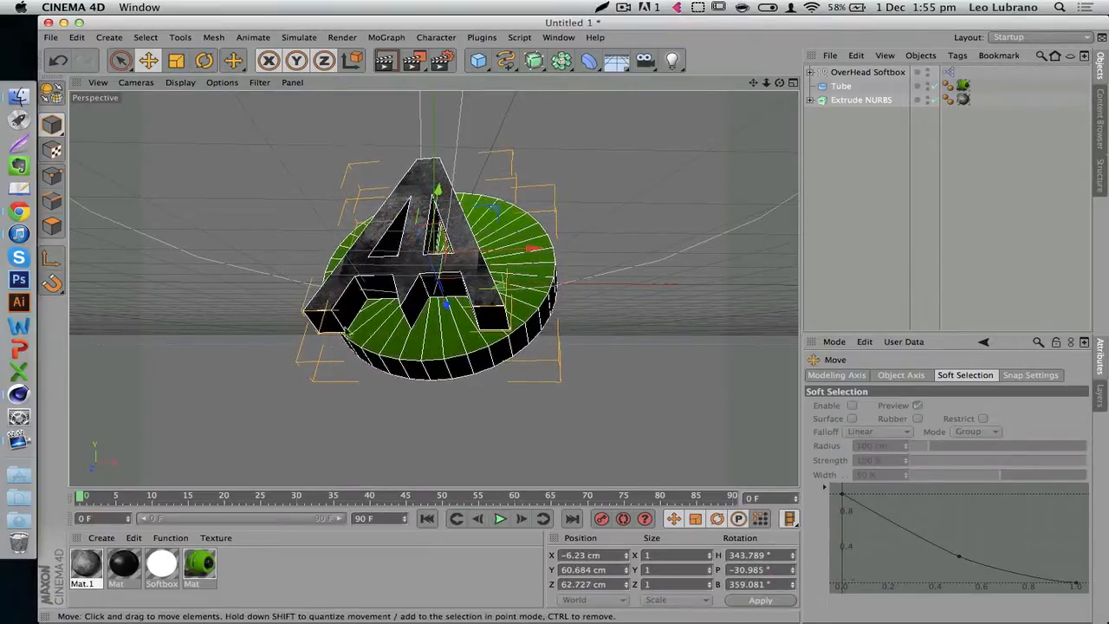
# Reposition the extruded letter alone so it sits centered in front of the green disc, and deselect it.
pyautogui.click(407, 286)
pyautogui.moveTo(515, 220); pyautogui.dragTo(531, 223)
pyautogui.moveTo(451, 166); pyautogui.dragTo(447, 180)
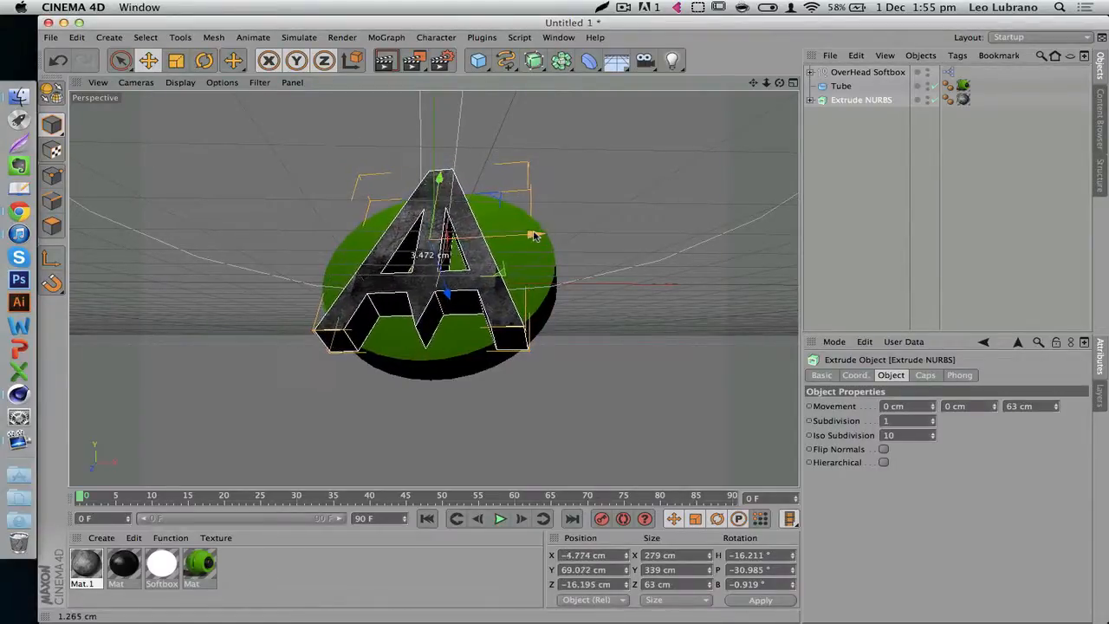
pyautogui.click(630, 290)
pyautogui.moveTo(483, 303); pyautogui.dragTo(483, 297)
pyautogui.click(607, 304)
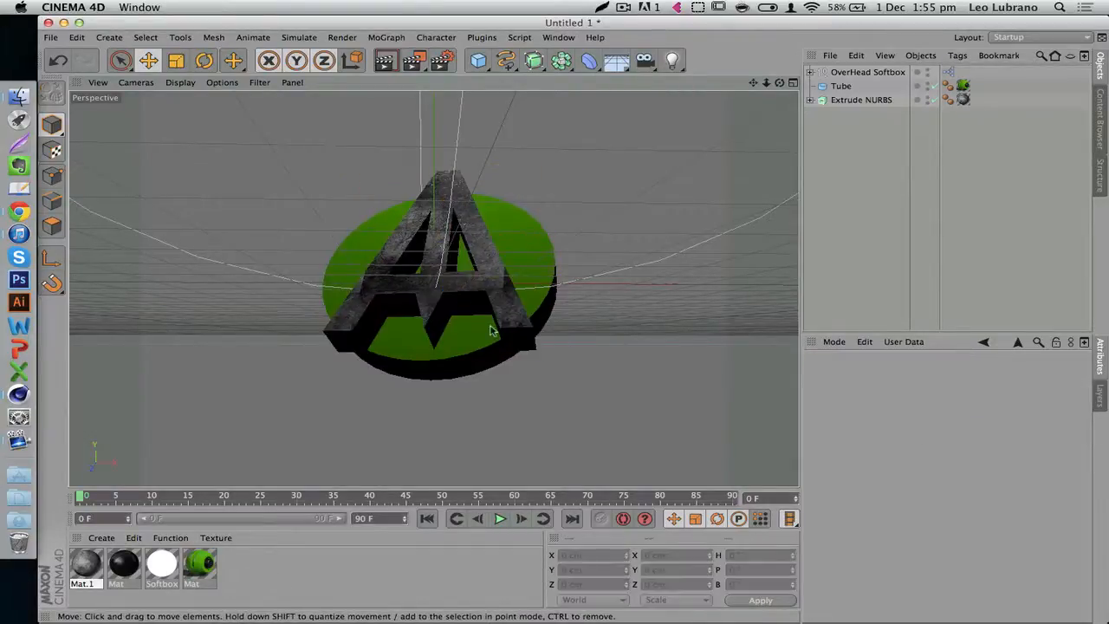
# Open the render settings and set the output size to the 1024 x 768 screen preset.
pyautogui.click(443, 61)
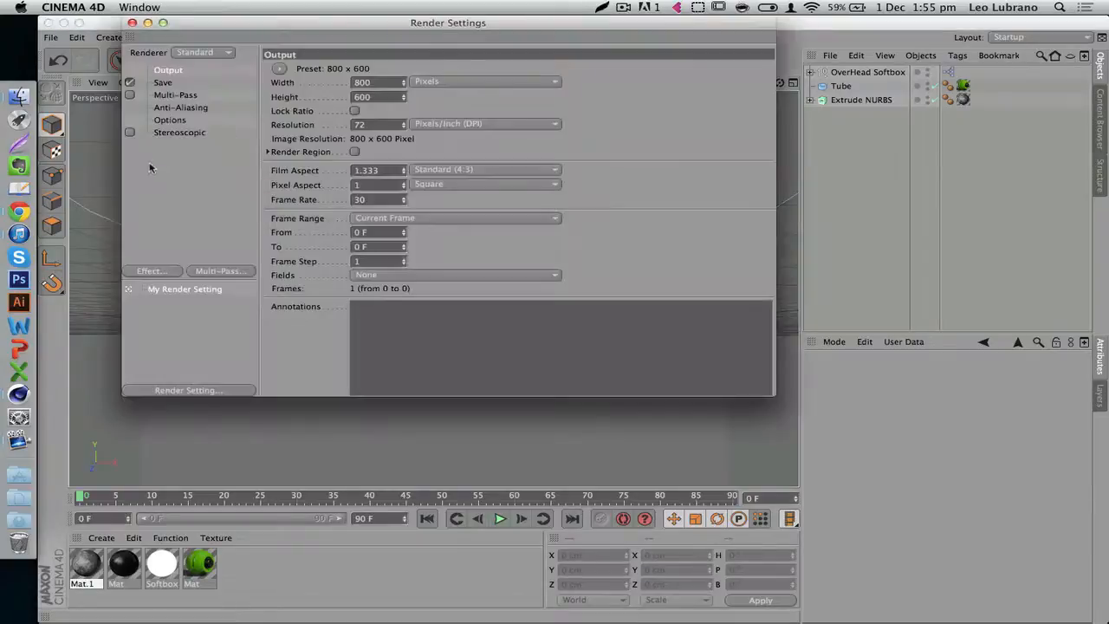
pyautogui.rightClick(224, 174)
pyautogui.click(171, 178)
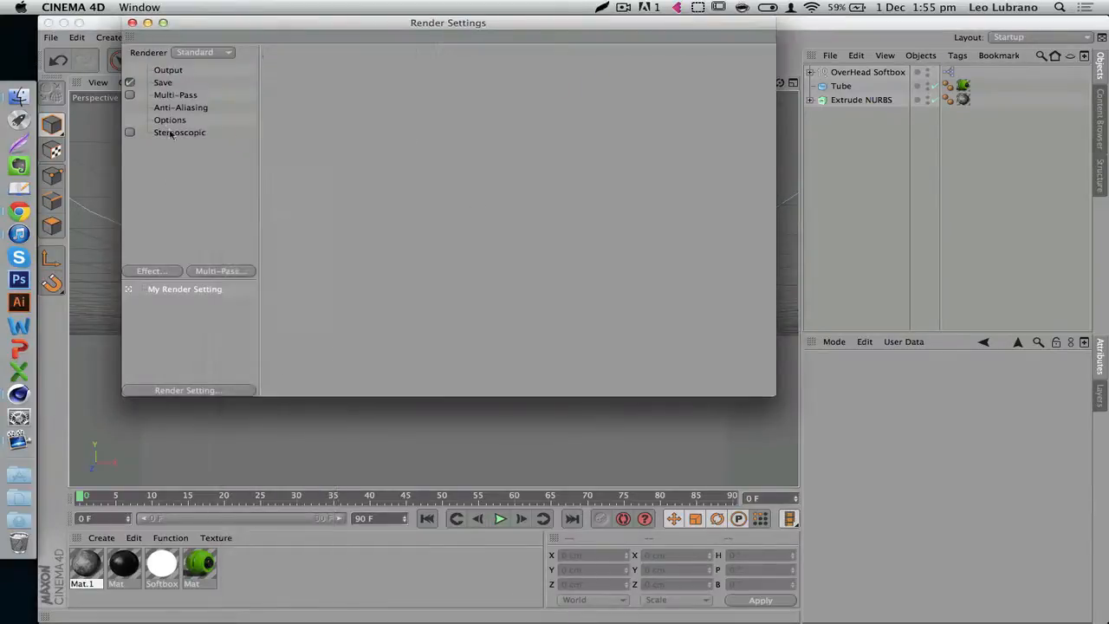
pyautogui.click(161, 72)
pyautogui.click(278, 70)
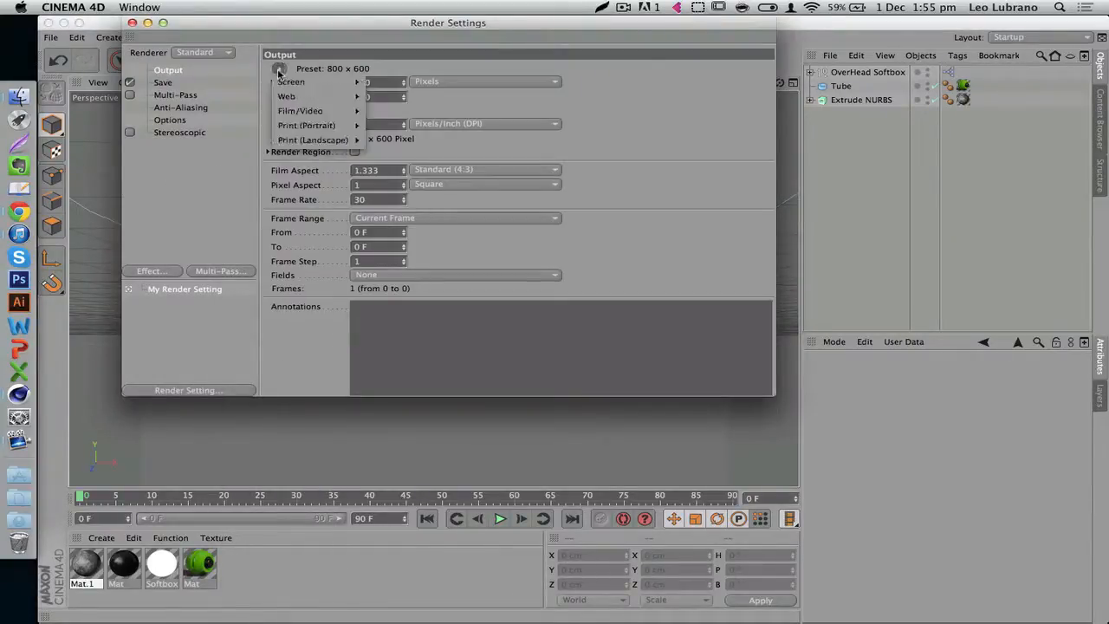
pyautogui.moveTo(300, 84)
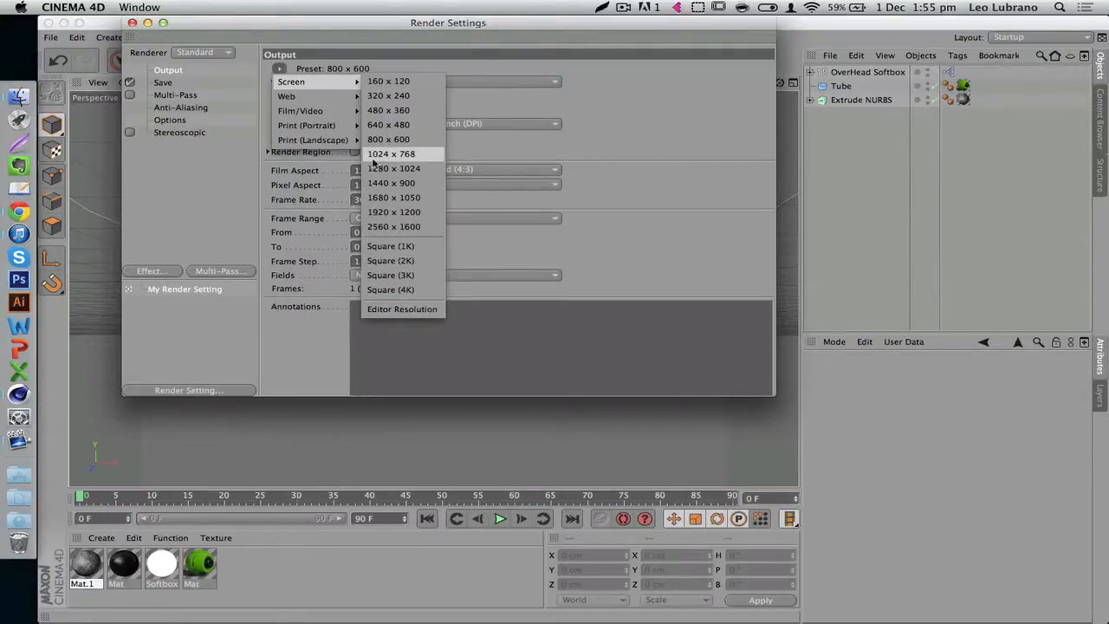
pyautogui.click(424, 152)
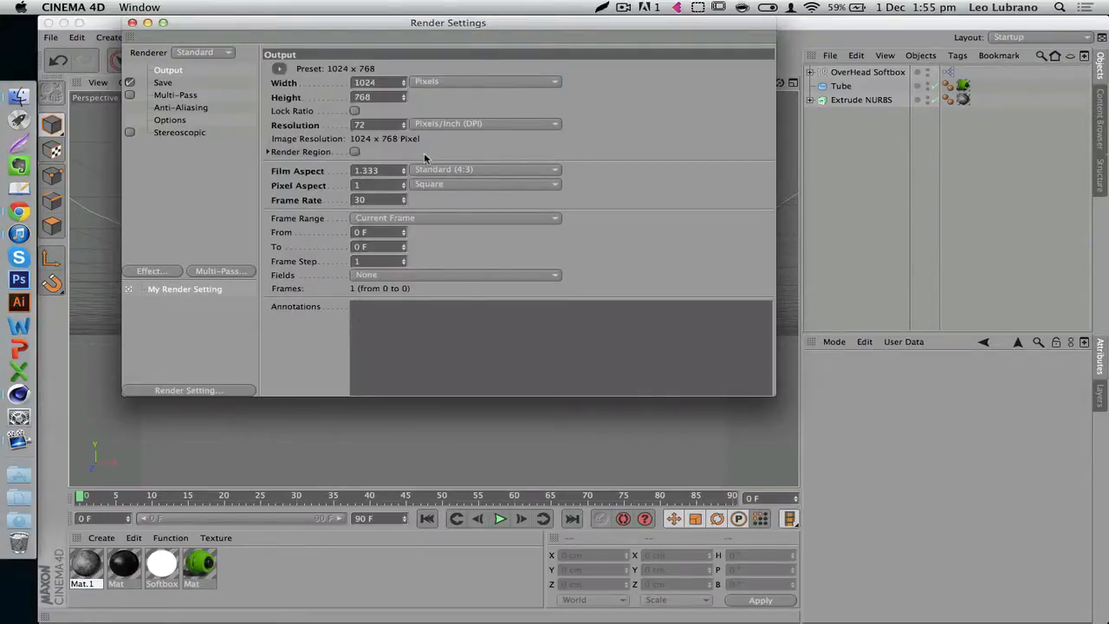
# Set the render's save format to PNG and enable the Alpha Channel.
pyautogui.click(163, 83)
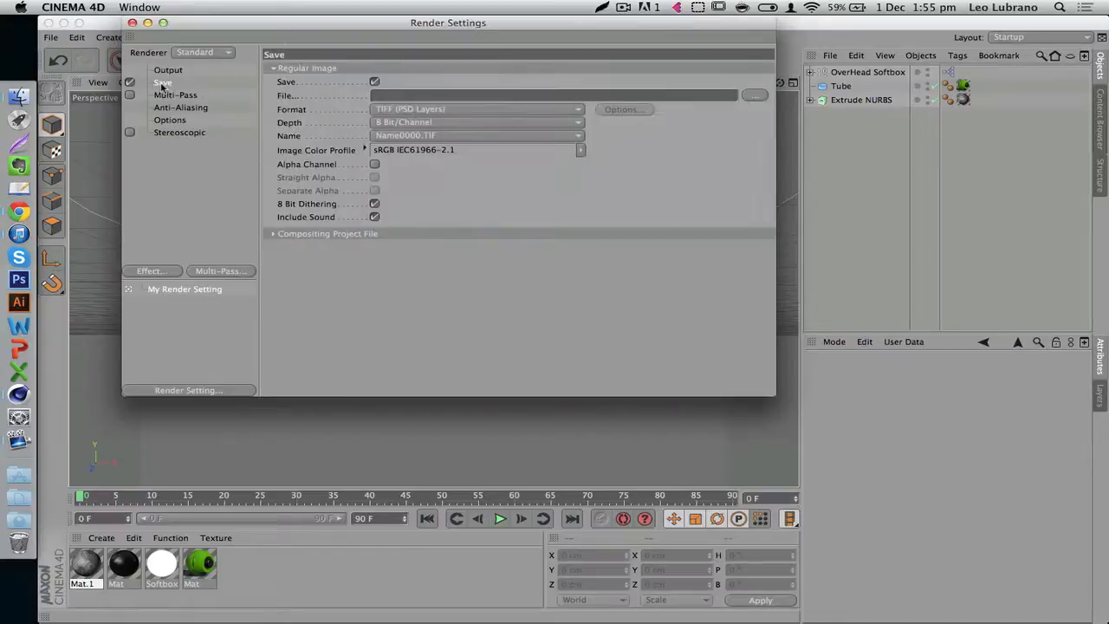
pyautogui.click(384, 108)
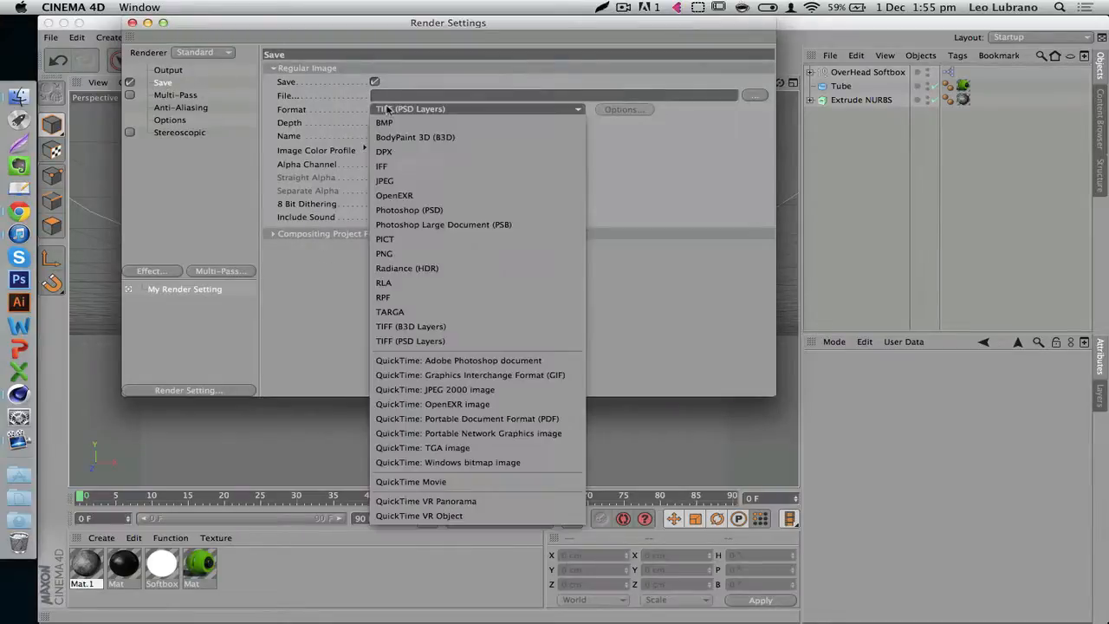
pyautogui.click(387, 257)
pyautogui.click(375, 166)
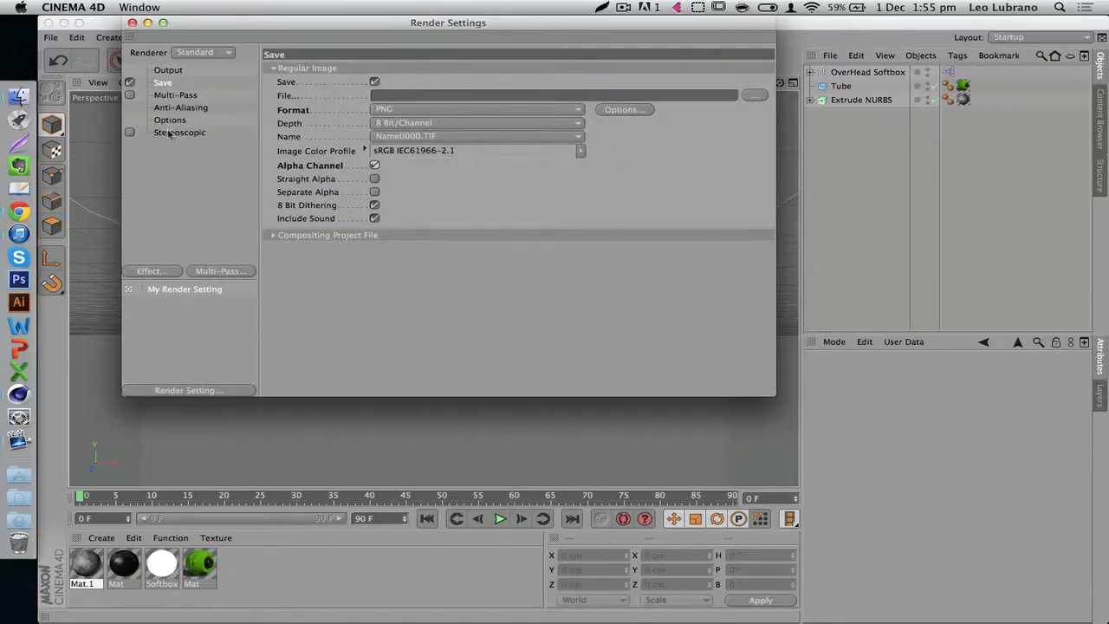
# Add the Ambient Occlusion and Global Illumination effects to the render settings, and close the settings.
pyautogui.rightClick(159, 197)
pyautogui.click(184, 290)
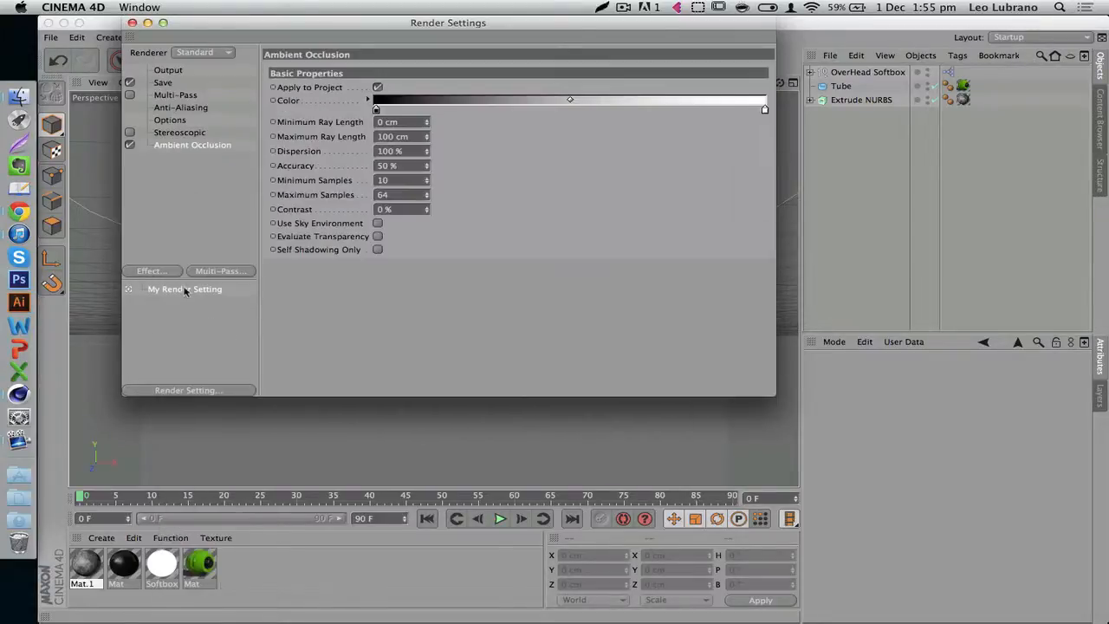
pyautogui.rightClick(161, 205)
pyautogui.click(144, 208)
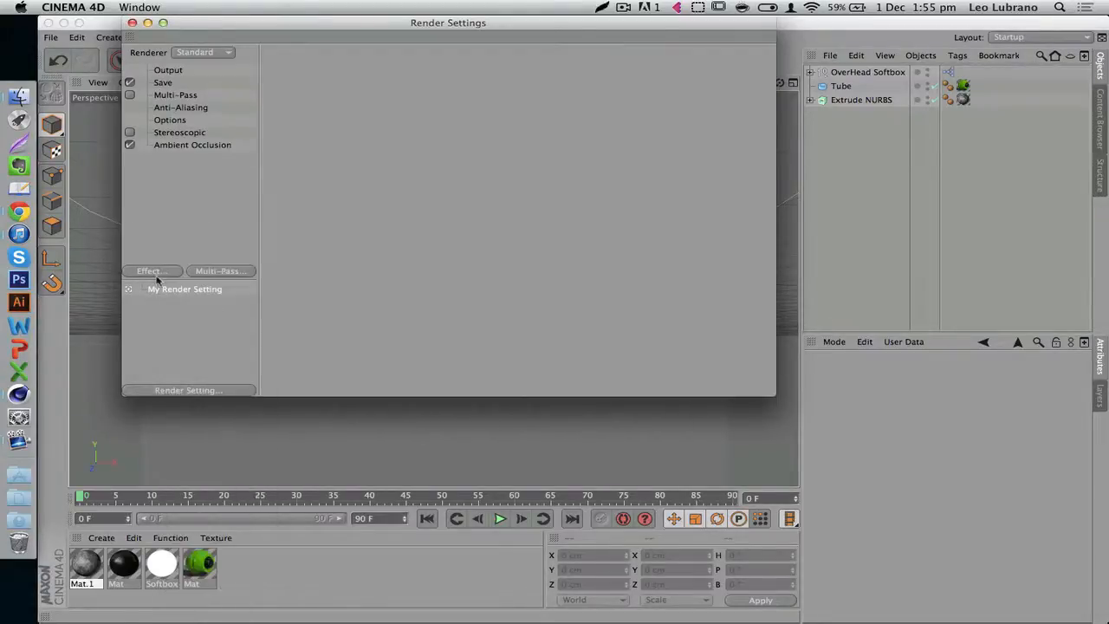
pyautogui.click(149, 272)
pyautogui.click(218, 396)
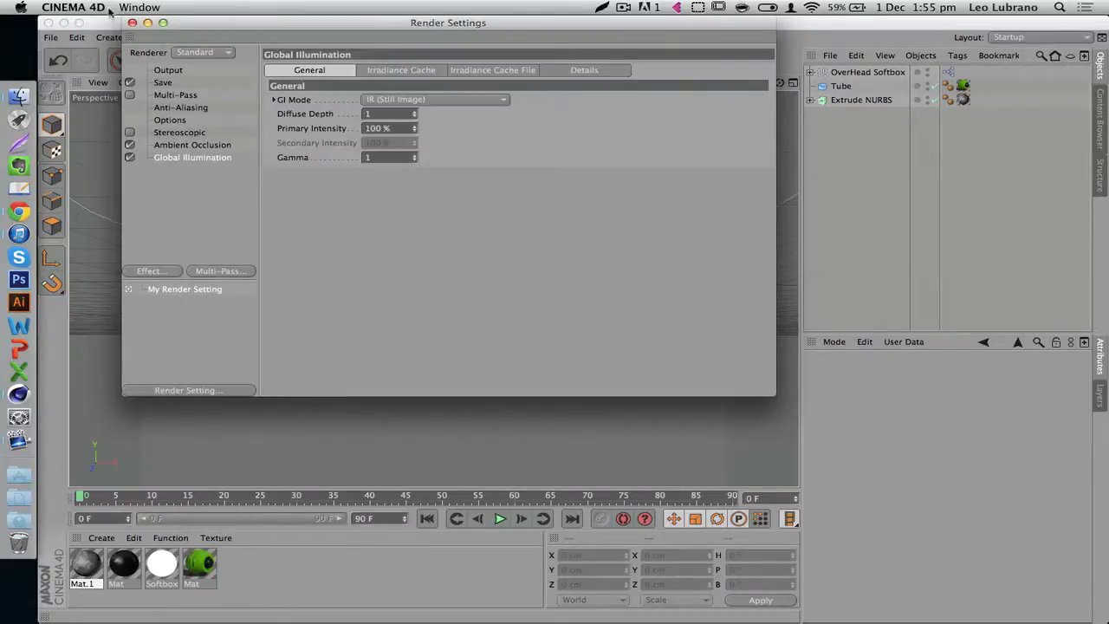
pyautogui.click(132, 23)
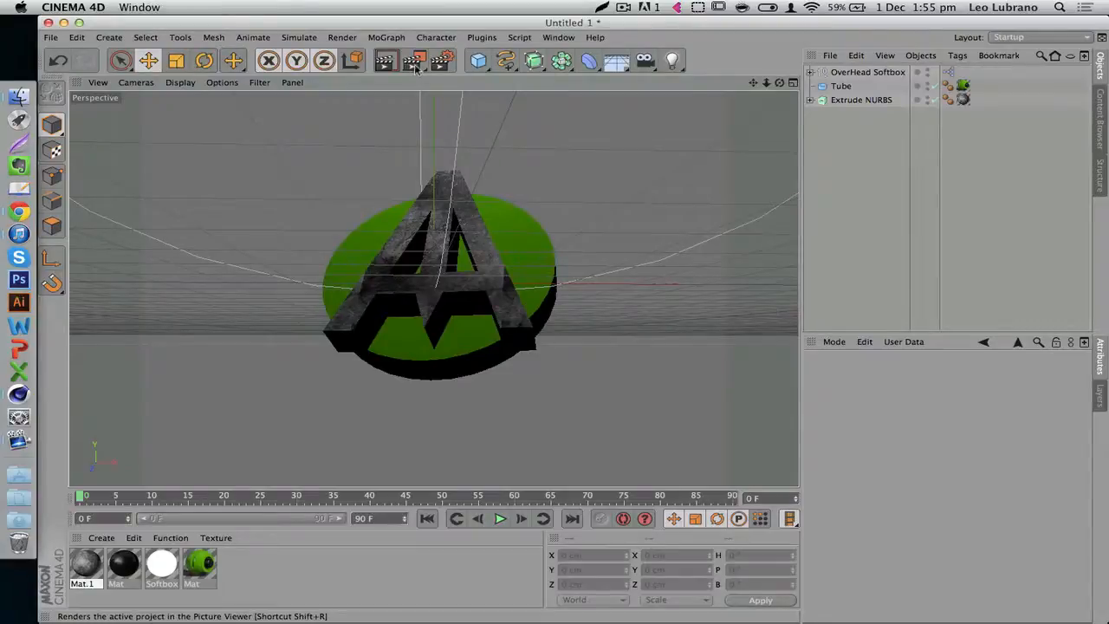
# Test-render a region covering the letter's upper part and the adjoining edge of the green disc, and clear the preview.
pyautogui.moveTo(416, 69); pyautogui.dragTo(459, 77)
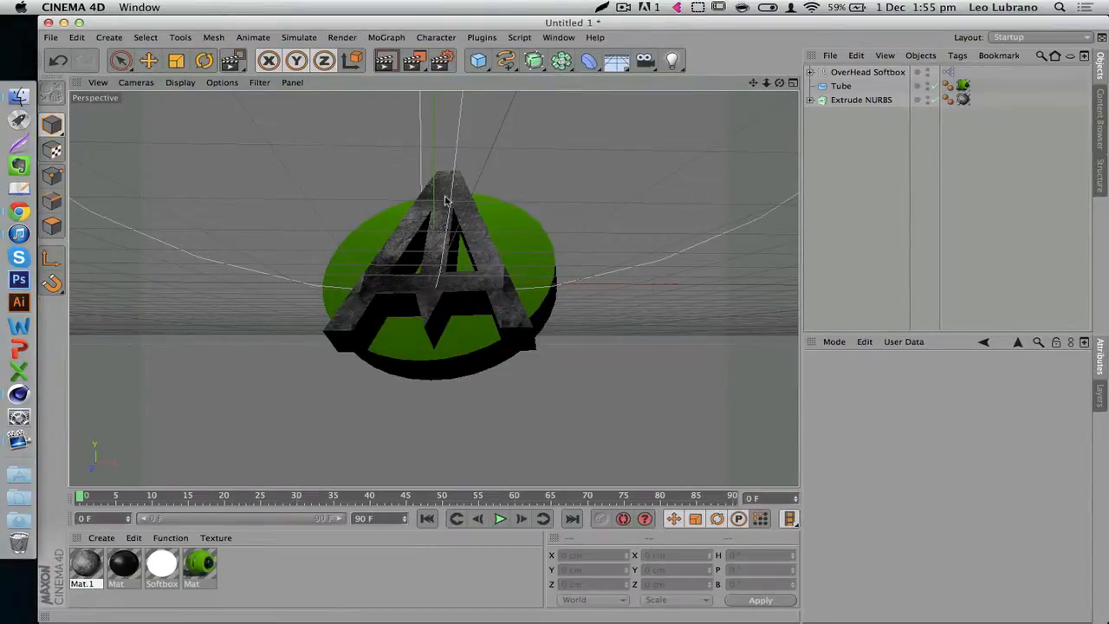
pyautogui.moveTo(446, 200); pyautogui.dragTo(556, 293)
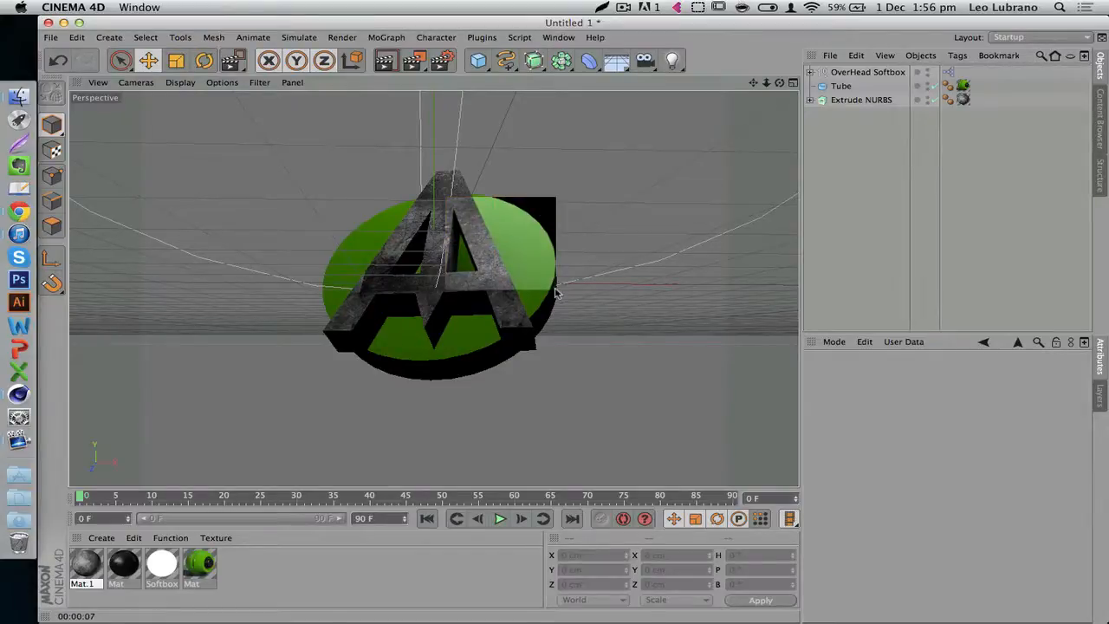
pyautogui.click(525, 260)
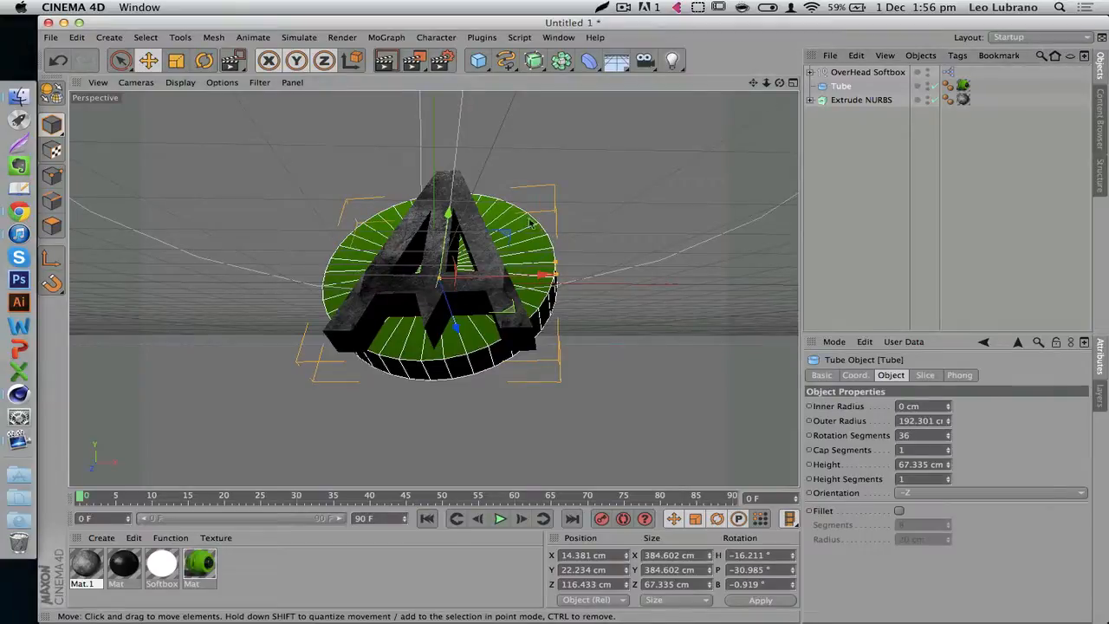
pyautogui.click(593, 216)
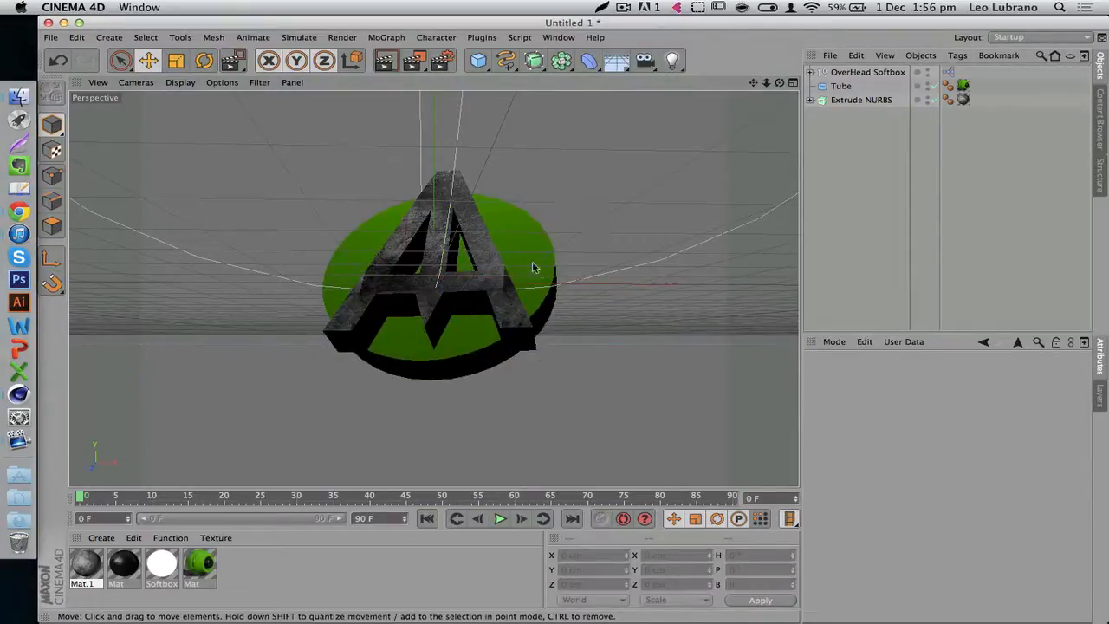
# Set the tube's rotation segments to 113, deselect it, and enlarge the logo in the perspective view.
pyautogui.click(538, 287)
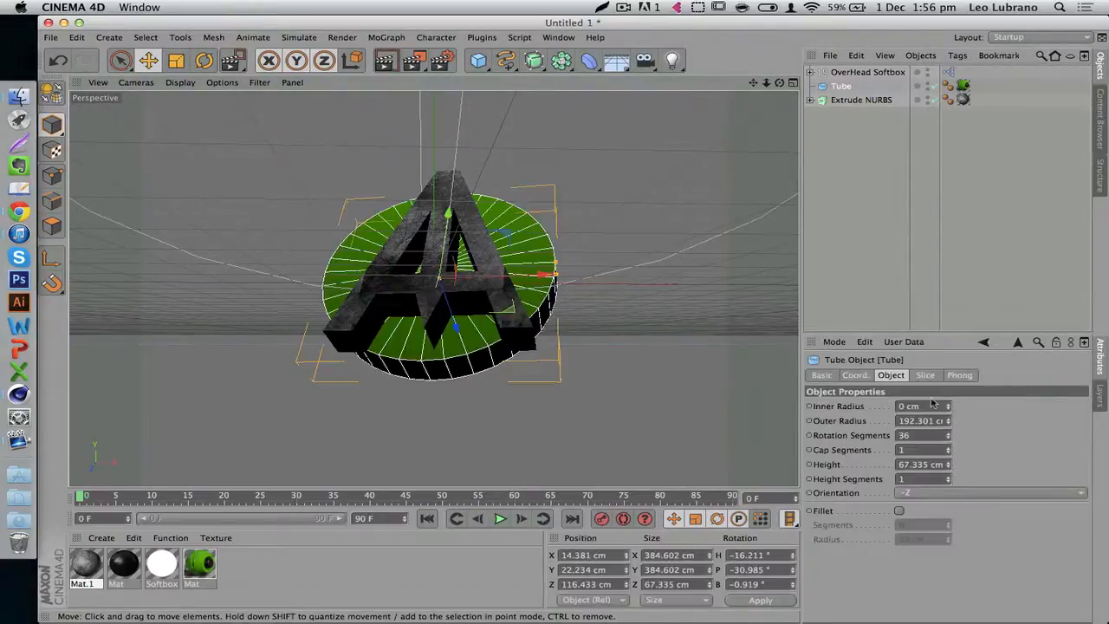
pyautogui.moveTo(948, 436); pyautogui.dragTo(948, 436)
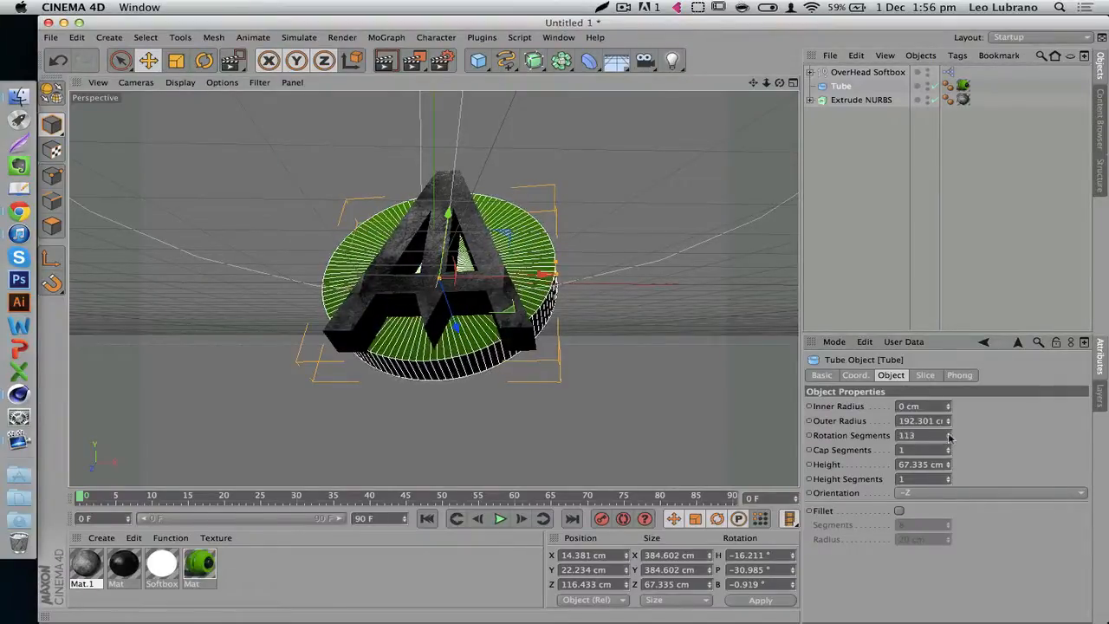
pyautogui.click(863, 234)
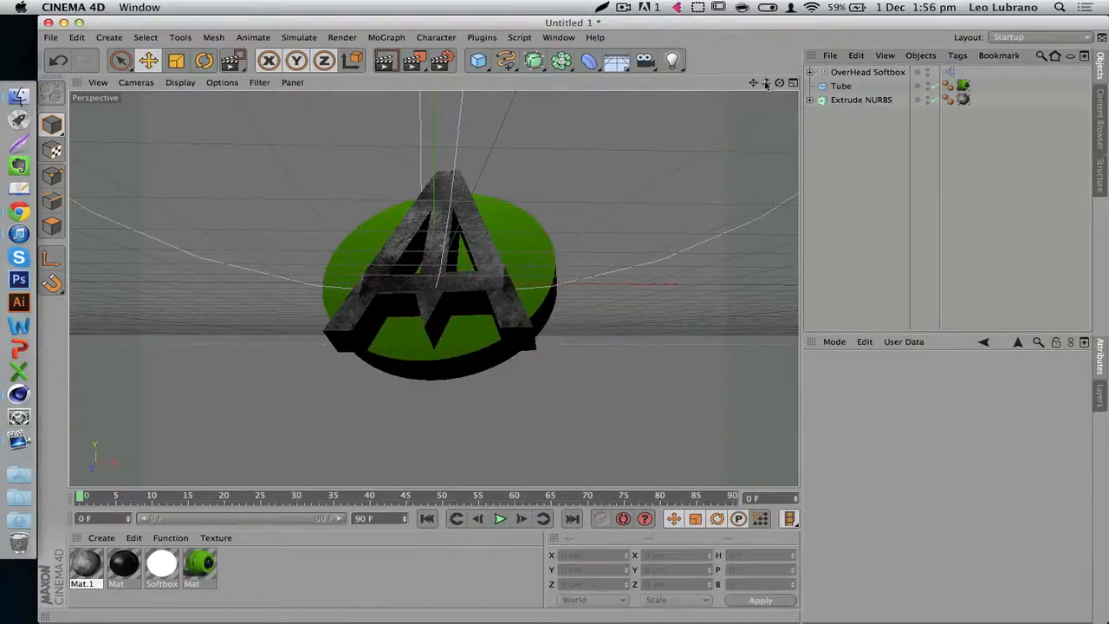
pyautogui.moveTo(767, 83)
pyautogui.mouseDown()
pyautogui.moveTo(786, 83)
pyautogui.moveTo(746, 93)
pyautogui.moveTo(777, 77)
pyautogui.moveTo(755, 90)
pyautogui.mouseUp()
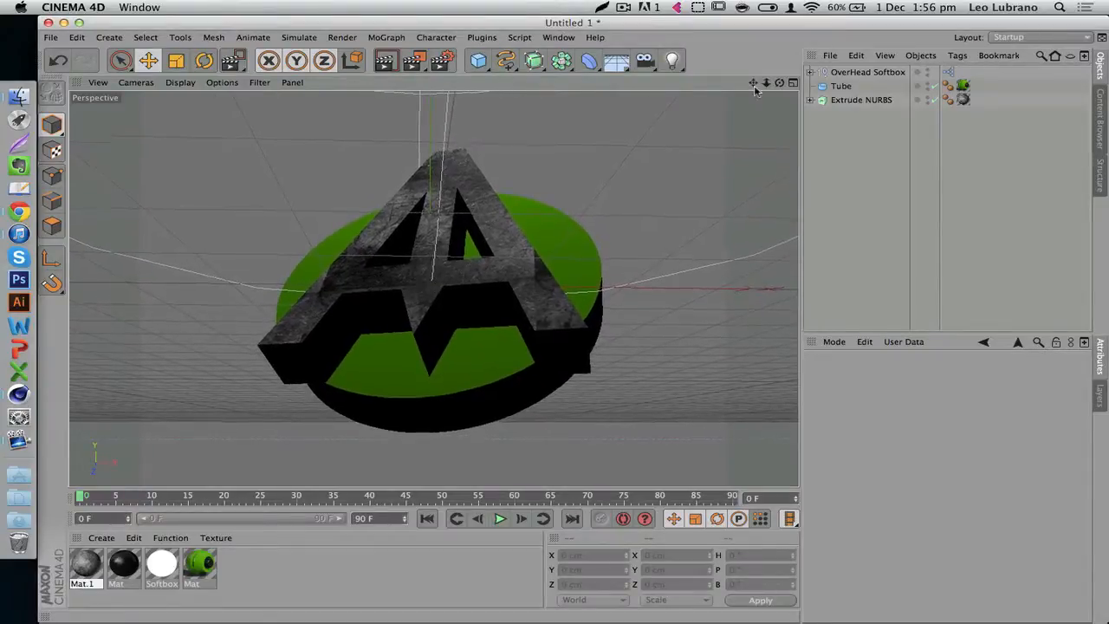
# Try UVW Mapping projection on the extruded letter's metal texture and switch it back to Cubic.
pyautogui.click(962, 100)
pyautogui.click(412, 283)
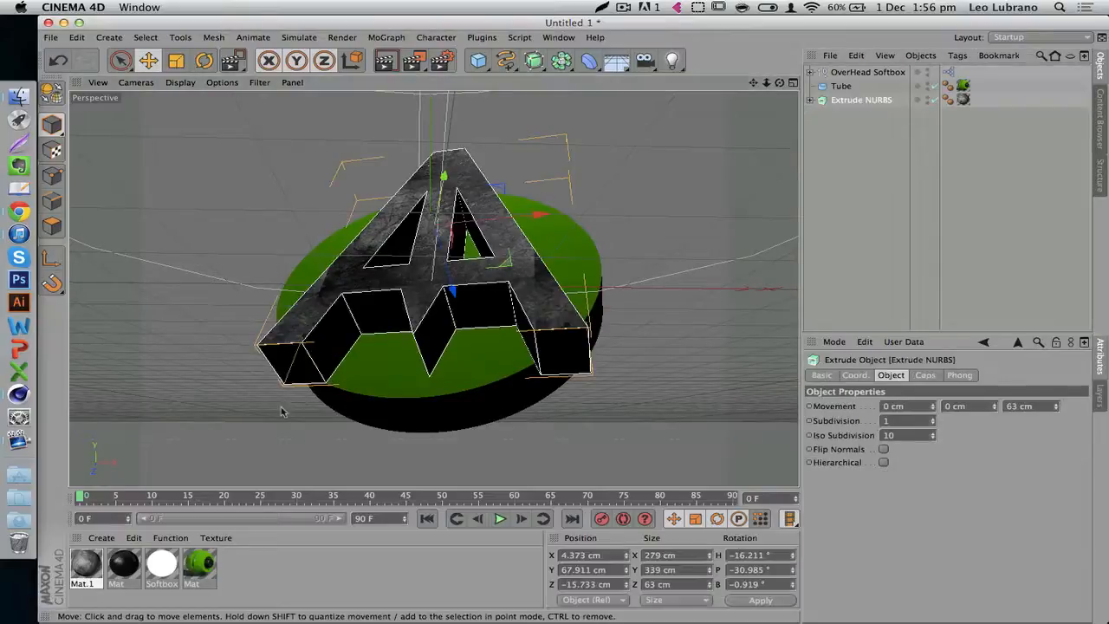
pyautogui.click(962, 100)
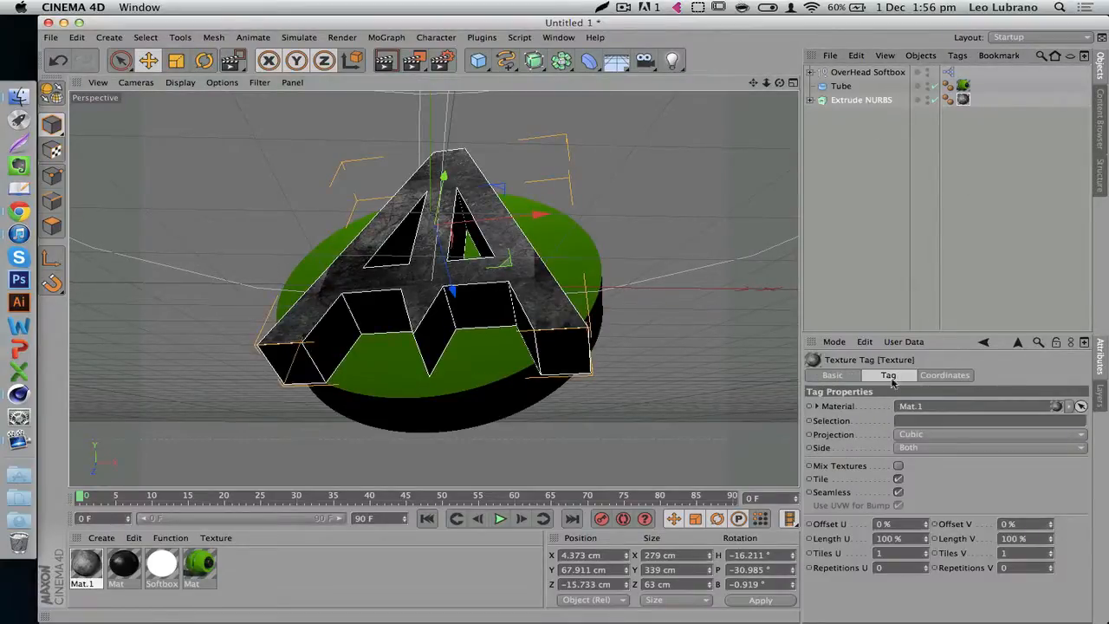
pyautogui.click(905, 163)
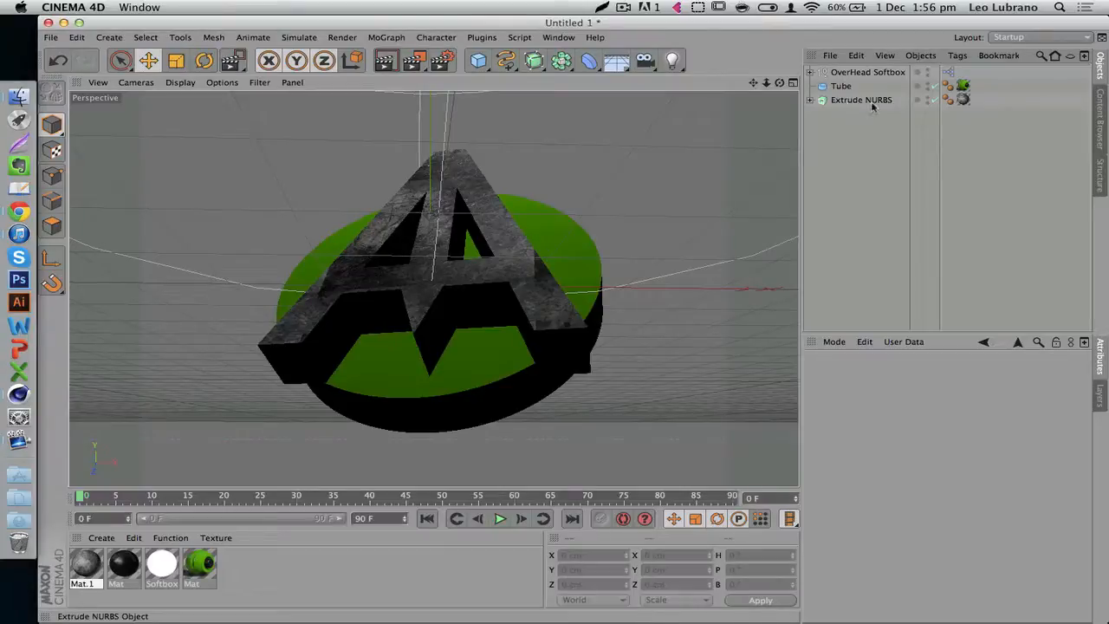
pyautogui.click(962, 100)
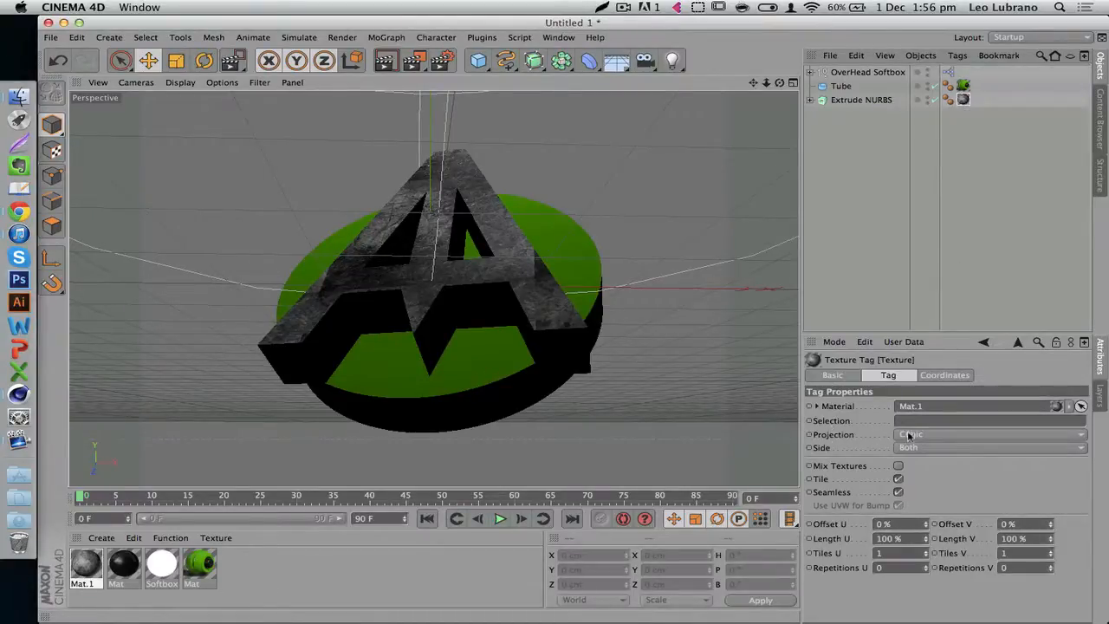
pyautogui.click(910, 435)
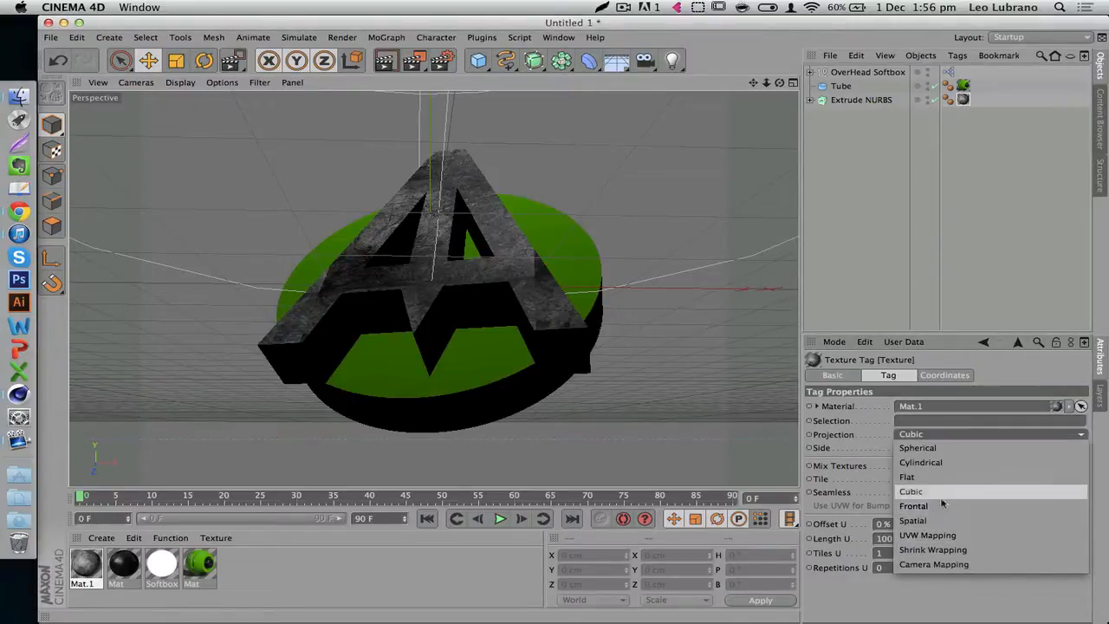
pyautogui.click(927, 535)
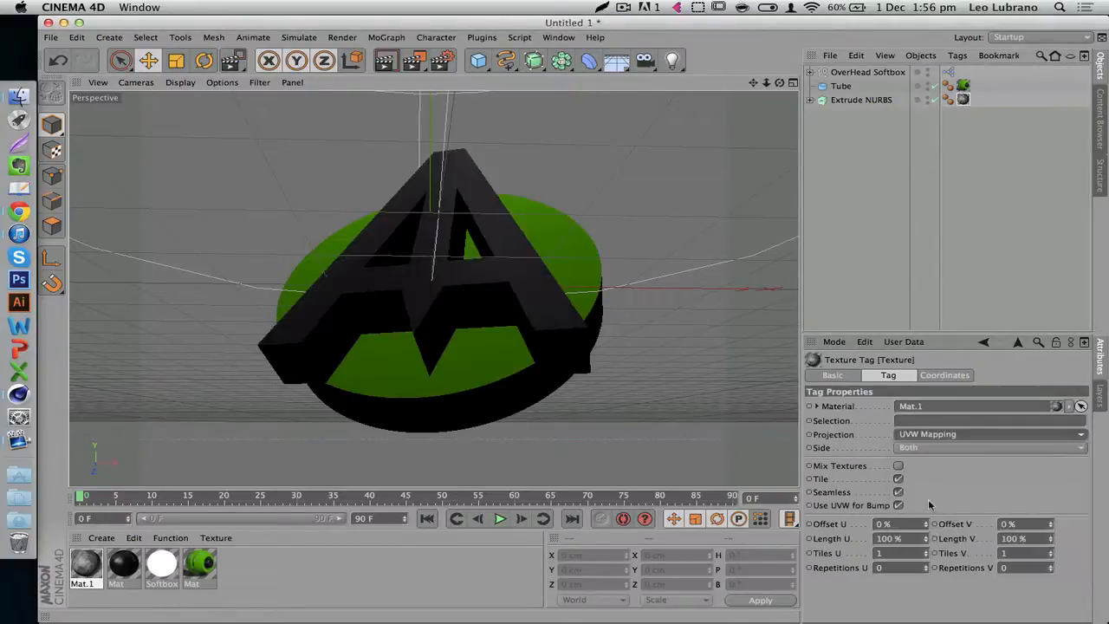
pyautogui.click(919, 435)
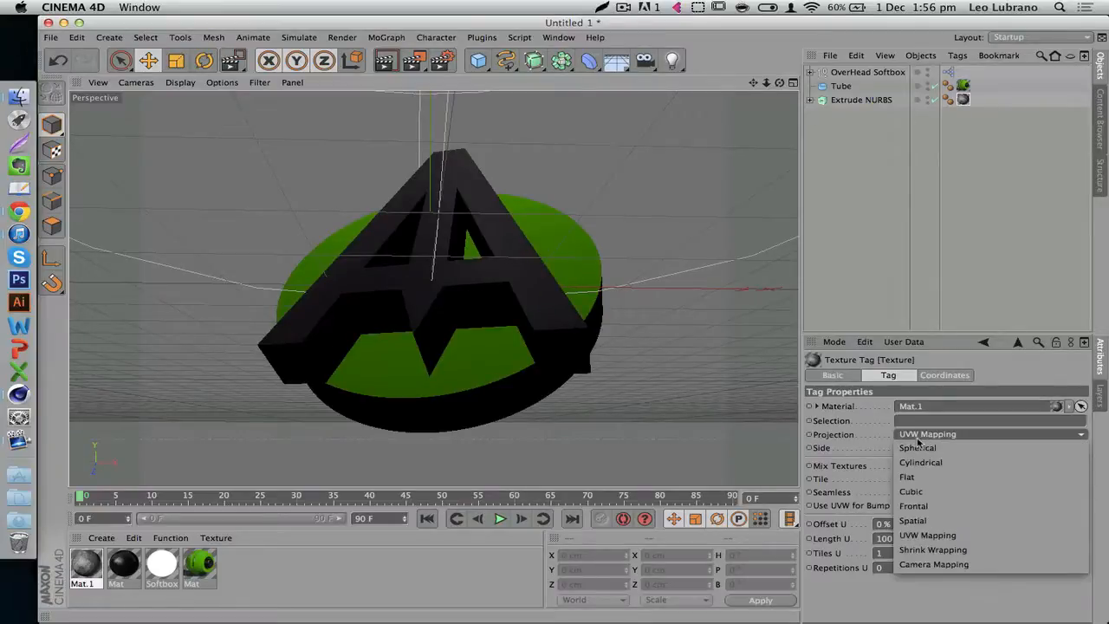
pyautogui.click(915, 493)
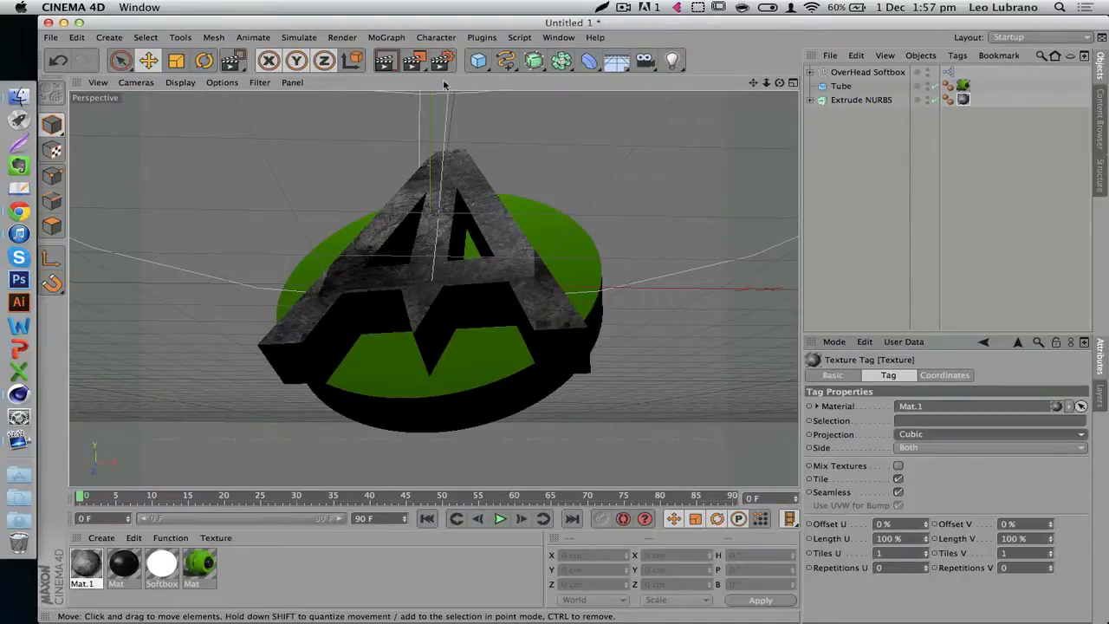
# Frame the whole logo in the perspective view for the final render.
pyautogui.moveTo(769, 82); pyautogui.dragTo(598, 286)
pyautogui.moveTo(752, 82); pyautogui.dragTo(756, 75)
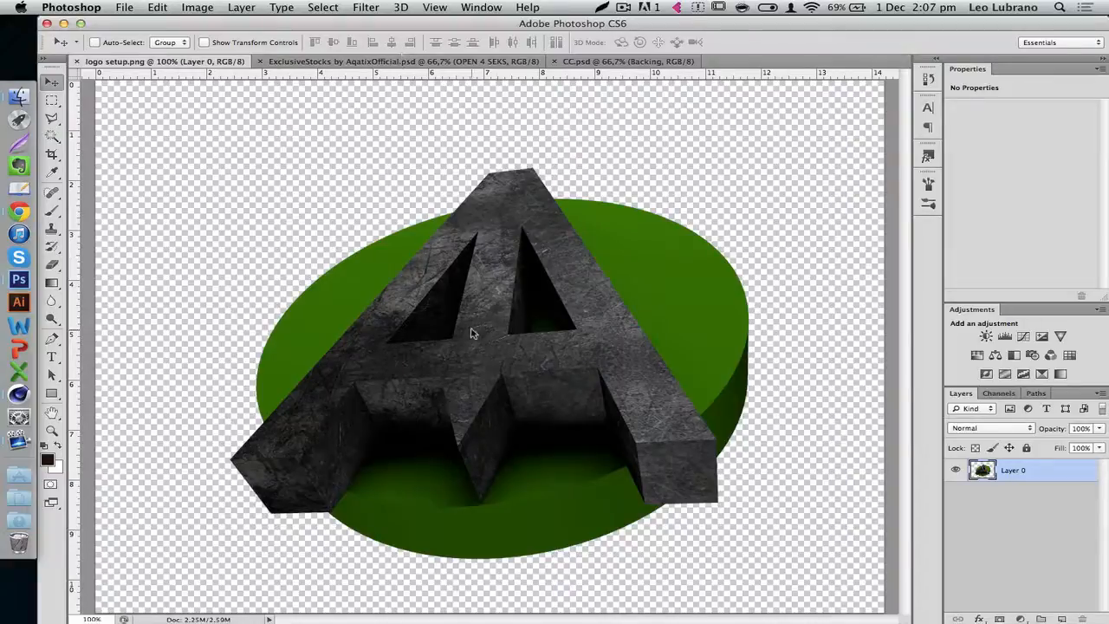
# In Photoshop, shift the rendered logo slightly up and to the left in logo setup.png and duplicate its layer.
pyautogui.press('super+minus')
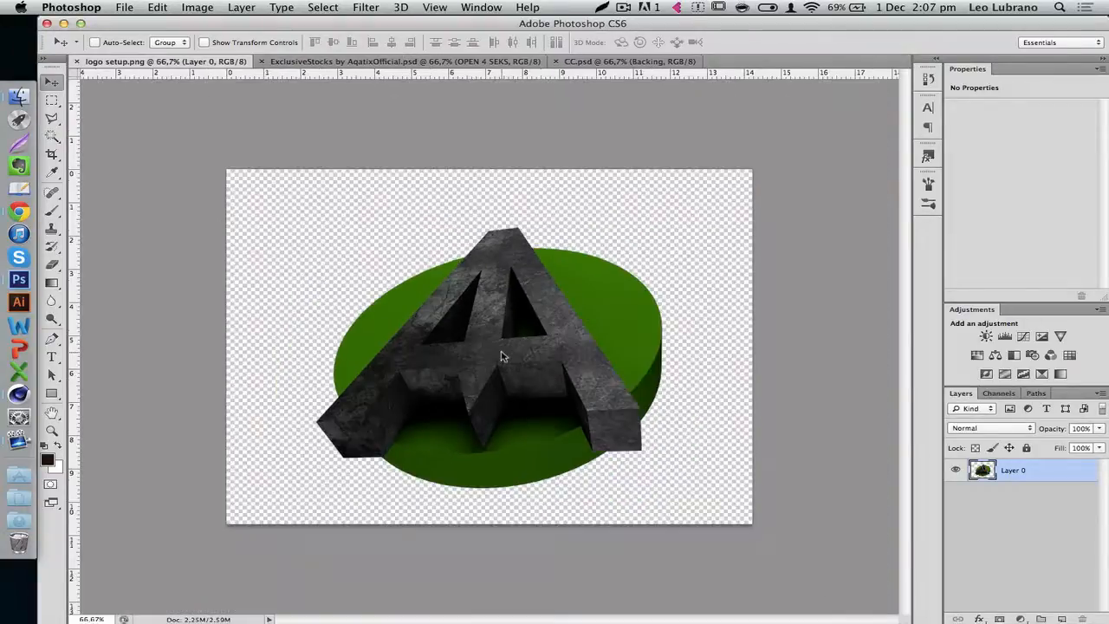
pyautogui.press('super+plus')
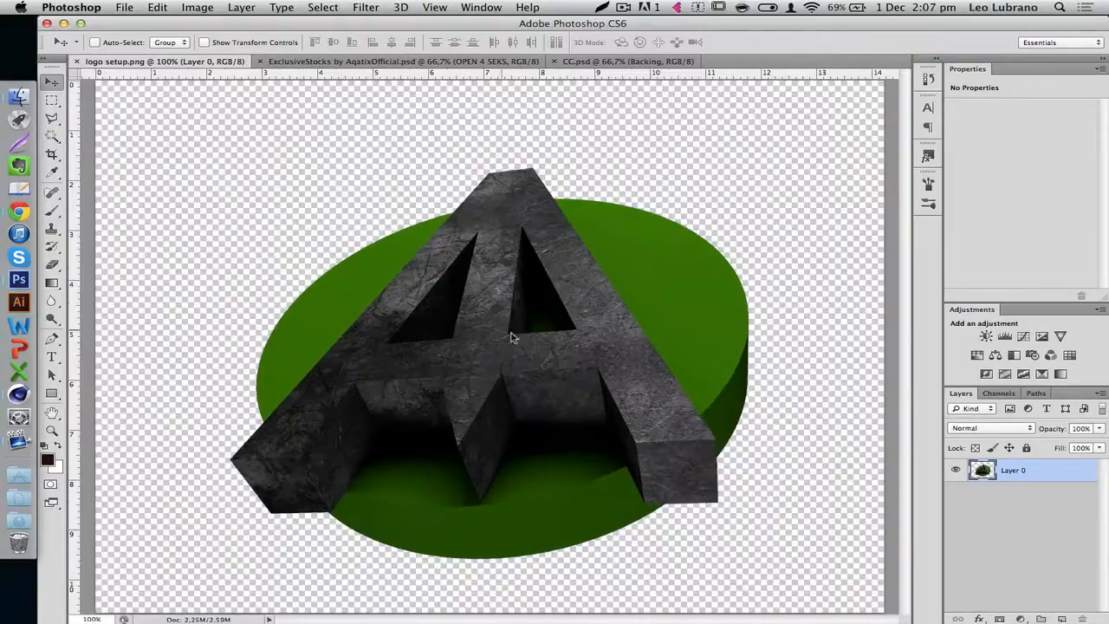
pyautogui.moveTo(508, 375); pyautogui.dragTo(492, 362)
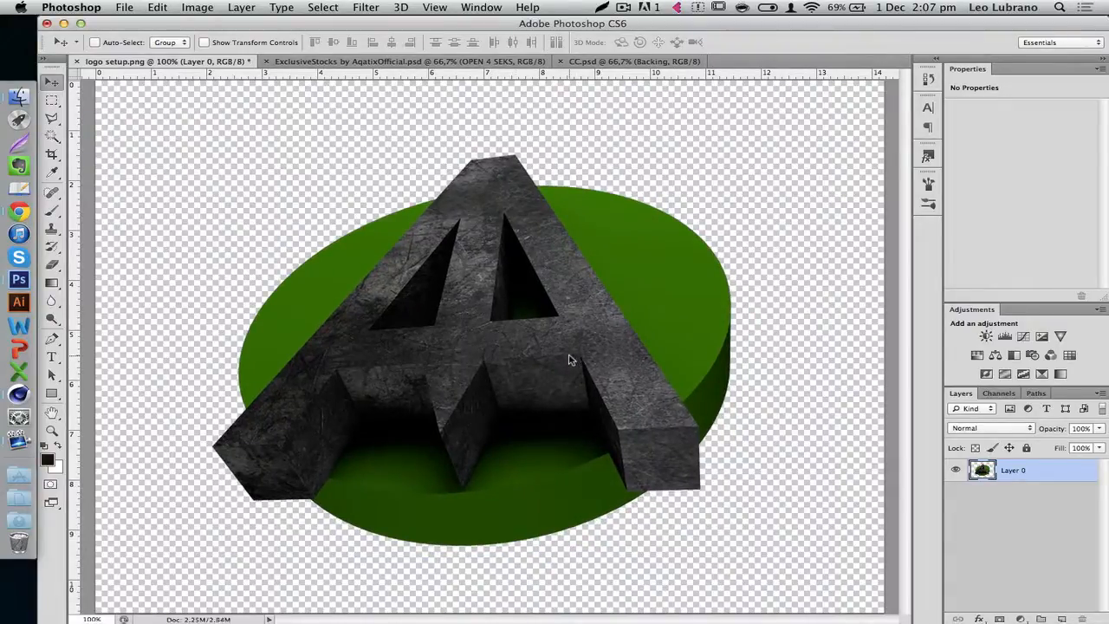
pyautogui.press('super+j')
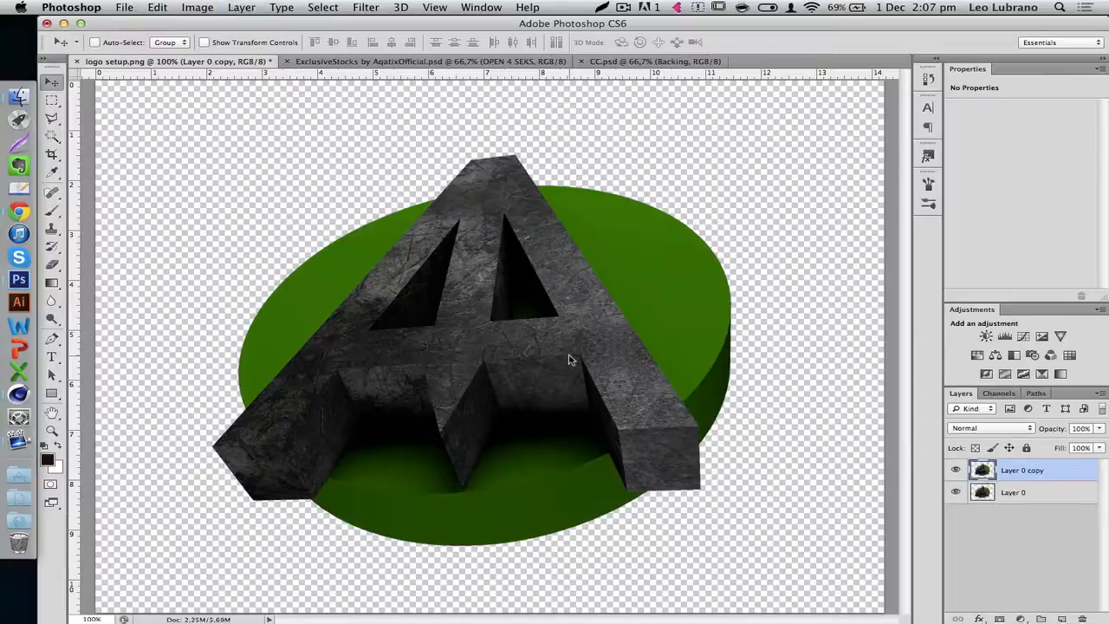
# Apply the Glowing Edges filter to the duplicated logo layer with edge width 1, edge brightness 7 and smoothness 3.
pyautogui.click(366, 7)
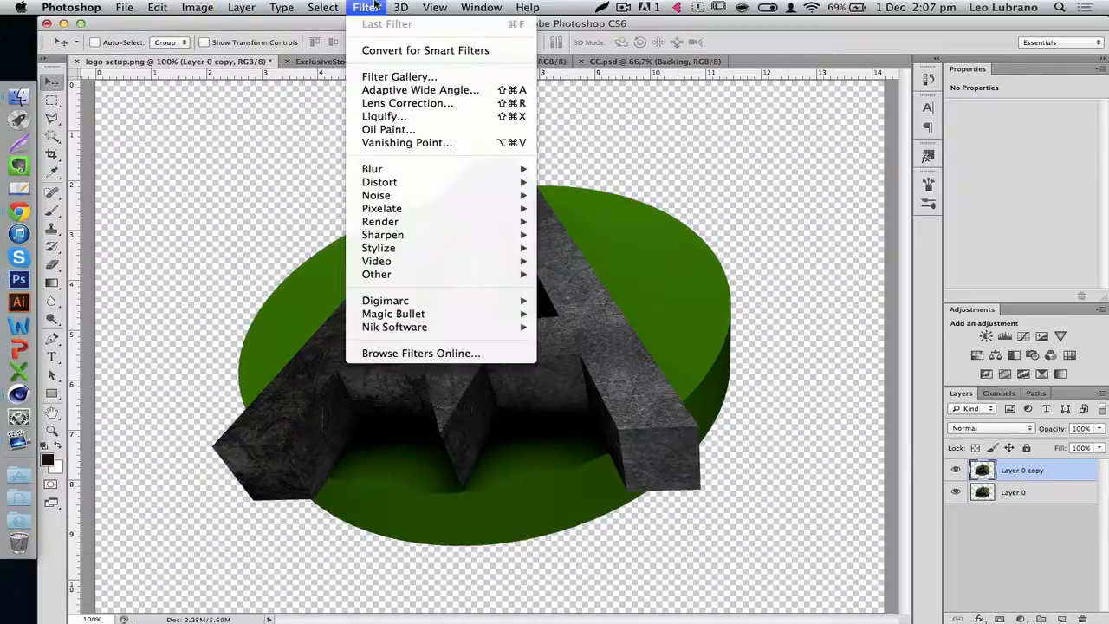
pyautogui.click(375, 5)
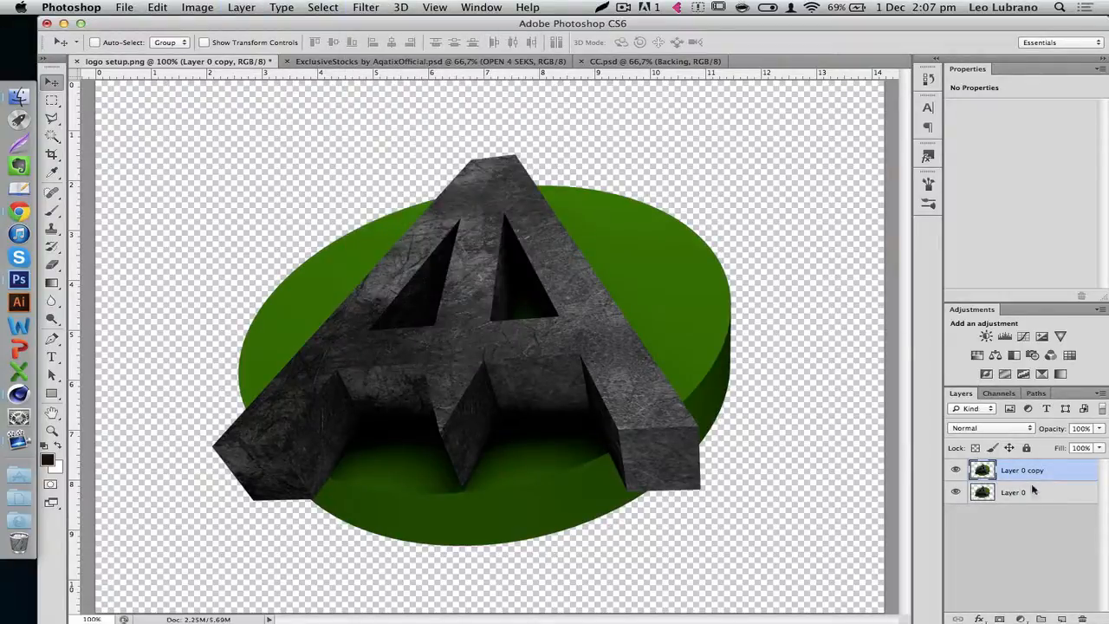
pyautogui.click(366, 7)
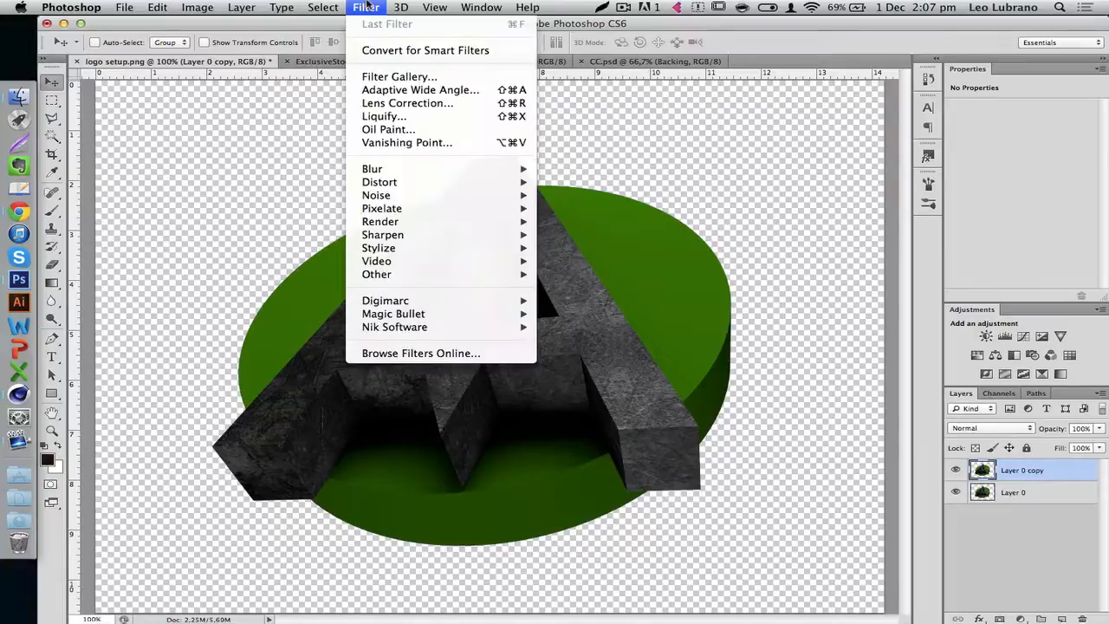
pyautogui.click(376, 75)
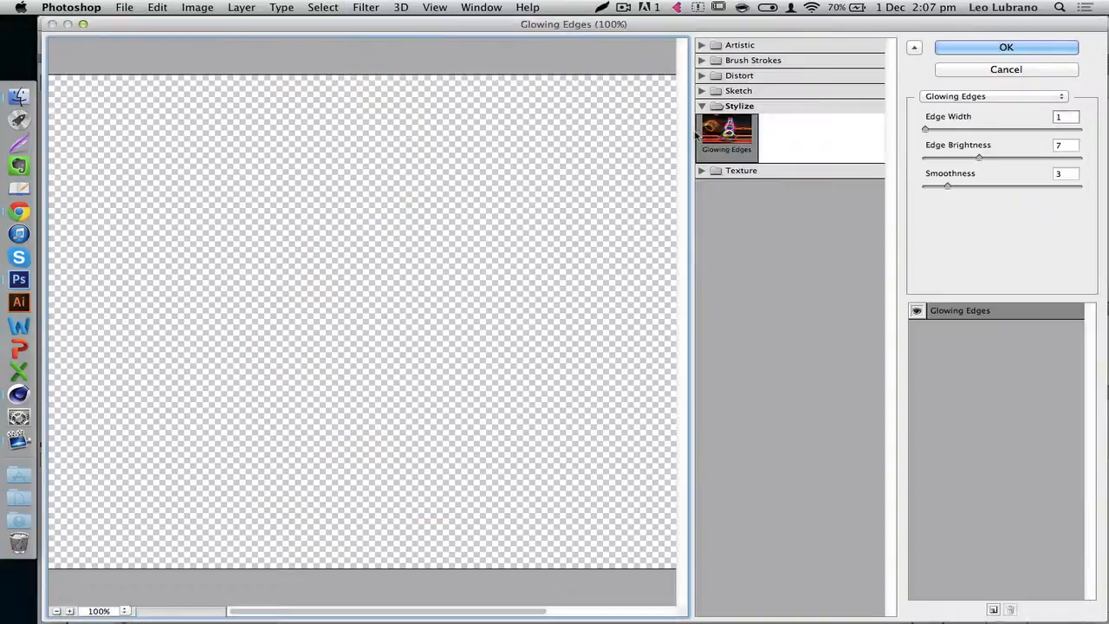
pyautogui.click(716, 110)
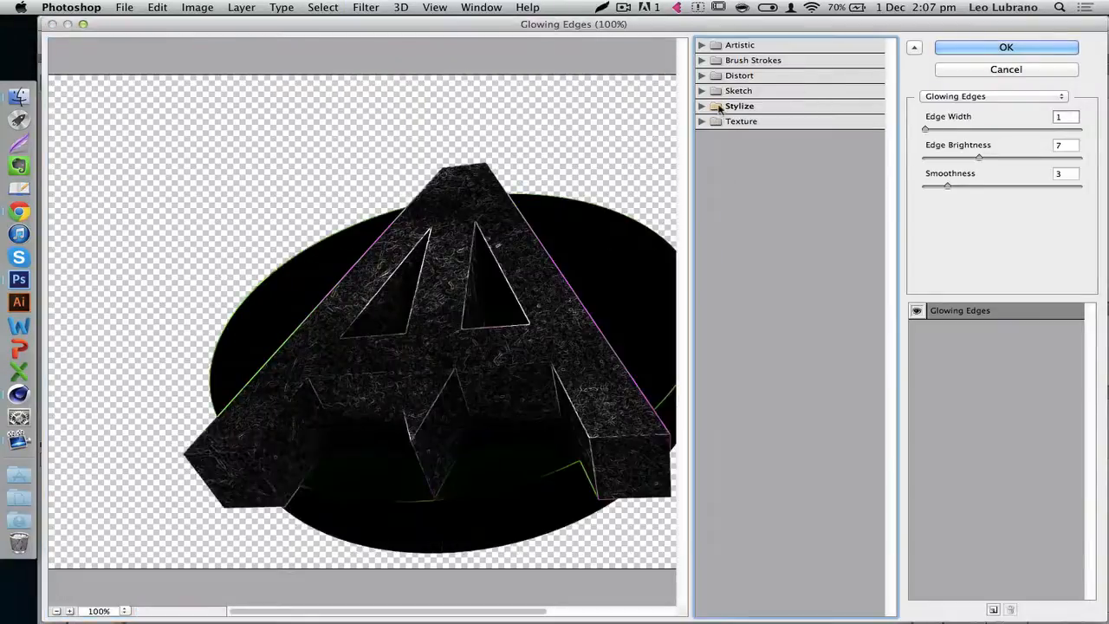
pyautogui.click(716, 108)
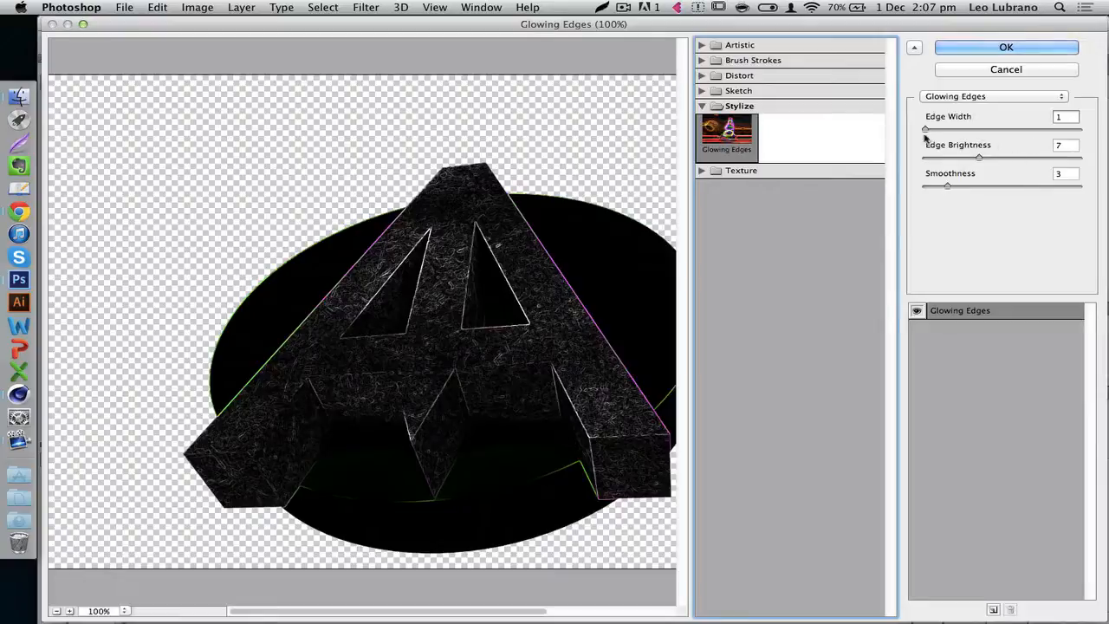
pyautogui.click(978, 54)
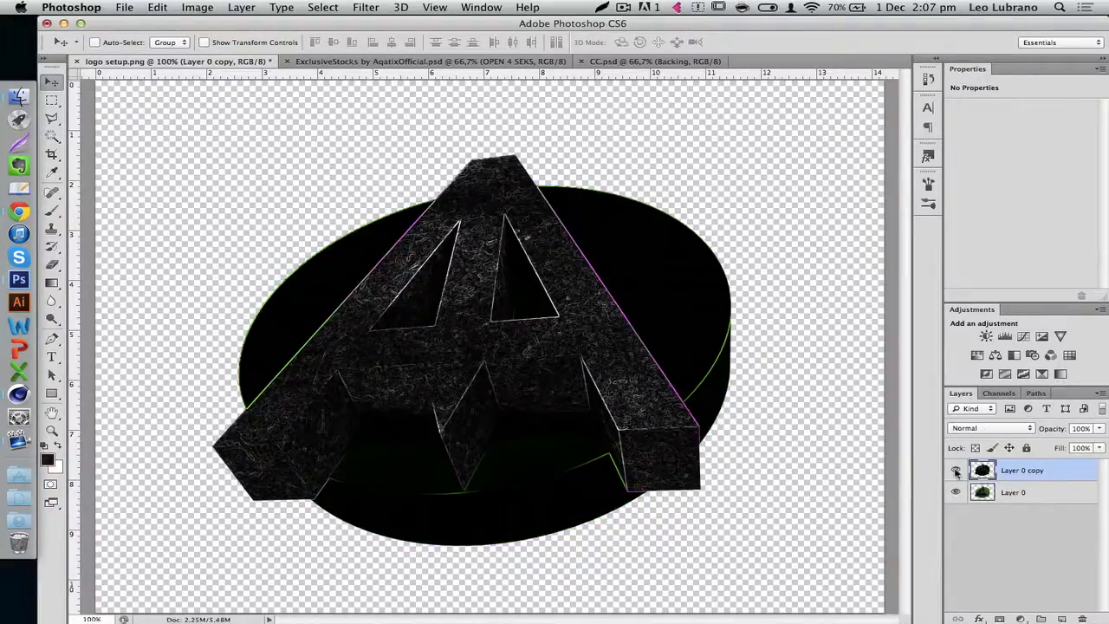
# Set the filtered logo copy's blend mode to Overlay and reduce its opacity to 26%.
pyautogui.click(955, 471)
pyautogui.click(955, 470)
pyautogui.click(985, 428)
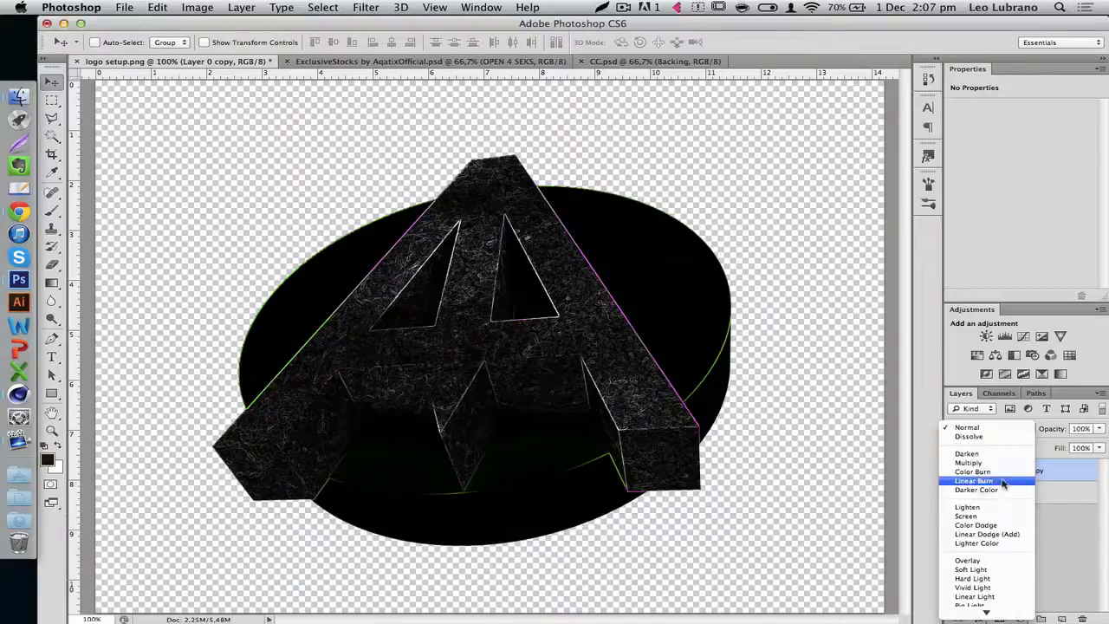
pyautogui.click(971, 561)
pyautogui.moveTo(1057, 433); pyautogui.dragTo(1000, 431)
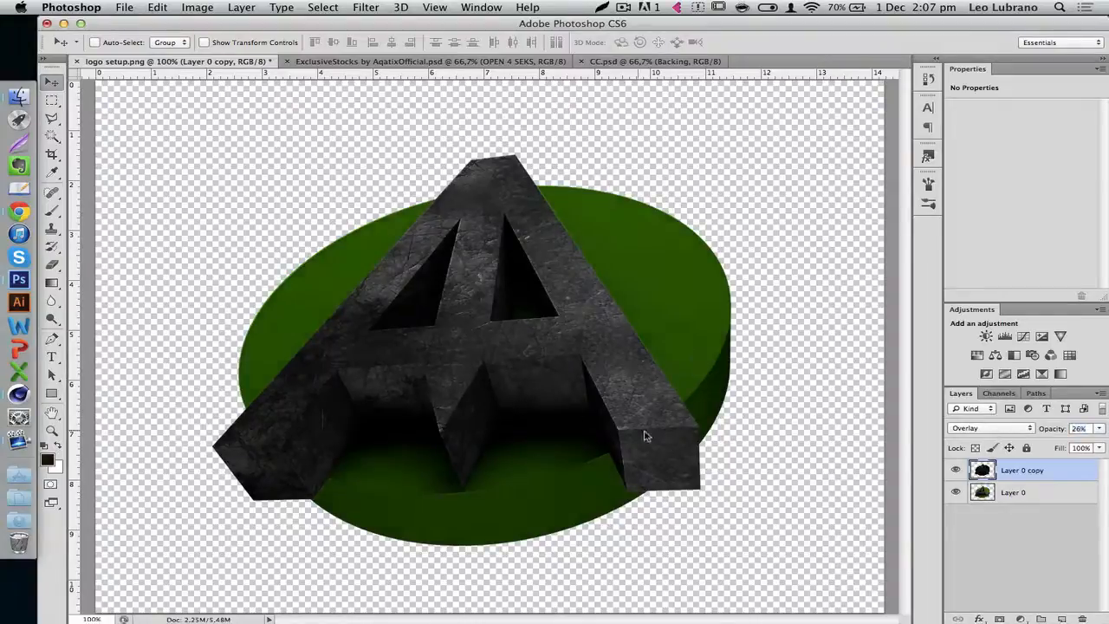
# Compare the logo with and without the edge overlay, and merge the overlay into the layer below.
pyautogui.click(955, 469)
pyautogui.click(955, 469)
pyautogui.press('super+e')
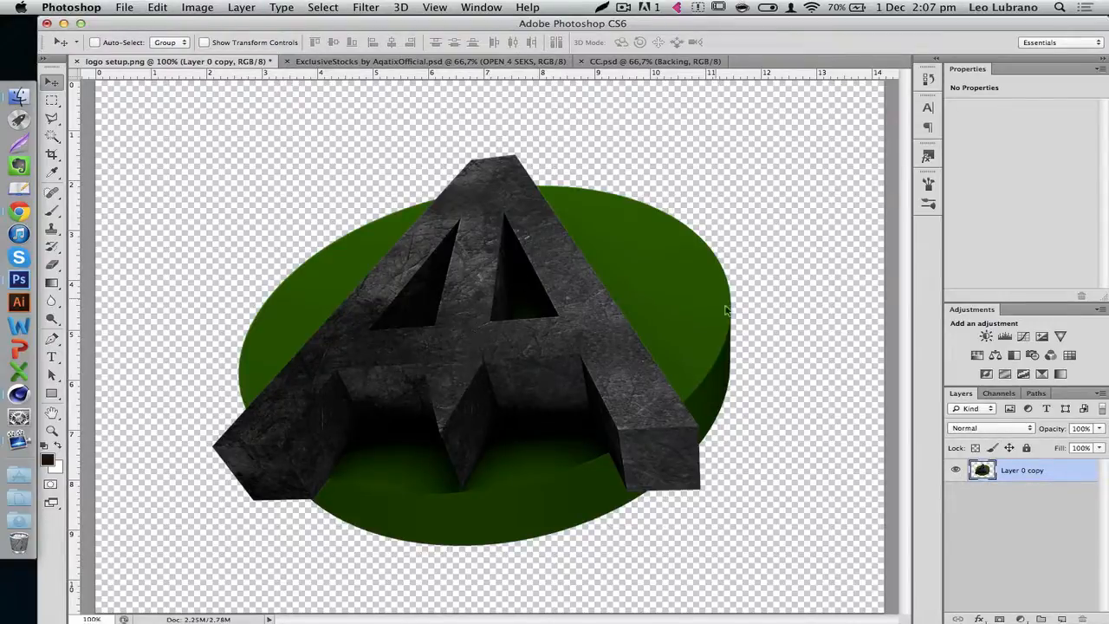
# Copy the merged logo into CC.psd and place it centrally on the canvas.
pyautogui.moveTo(439, 349); pyautogui.dragTo(567, 74)
pyautogui.moveTo(633, 76); pyautogui.dragTo(509, 399)
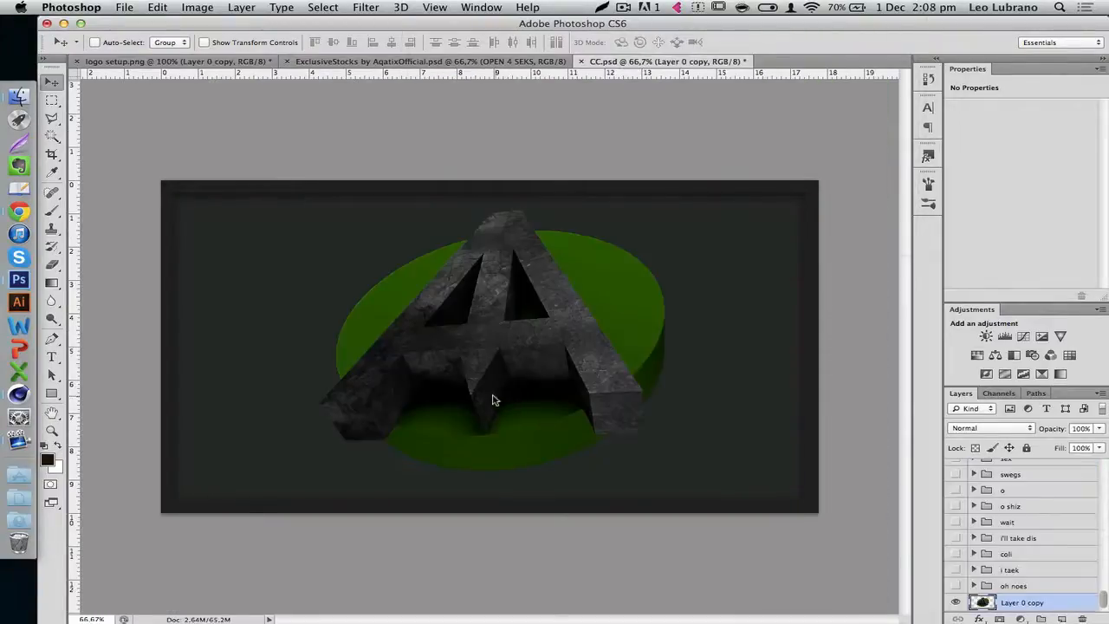
pyautogui.press('super+plus')
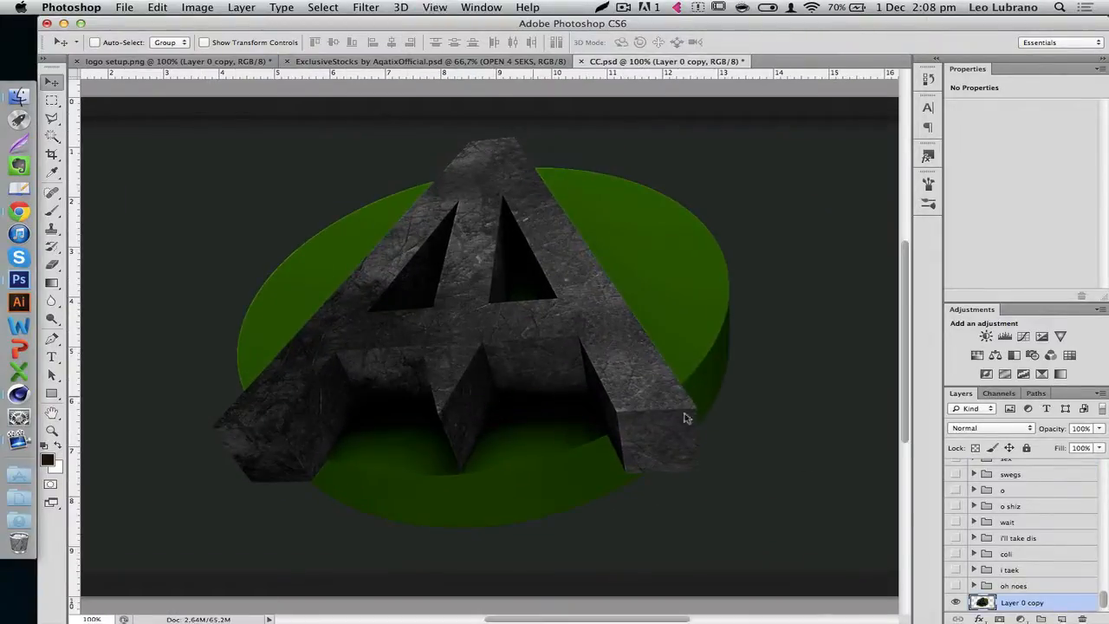
# Browse the colour-correction groups and preview several over the logo, including oh noes, i taek, coli and o.
pyautogui.scroll(5, 1024, 540)
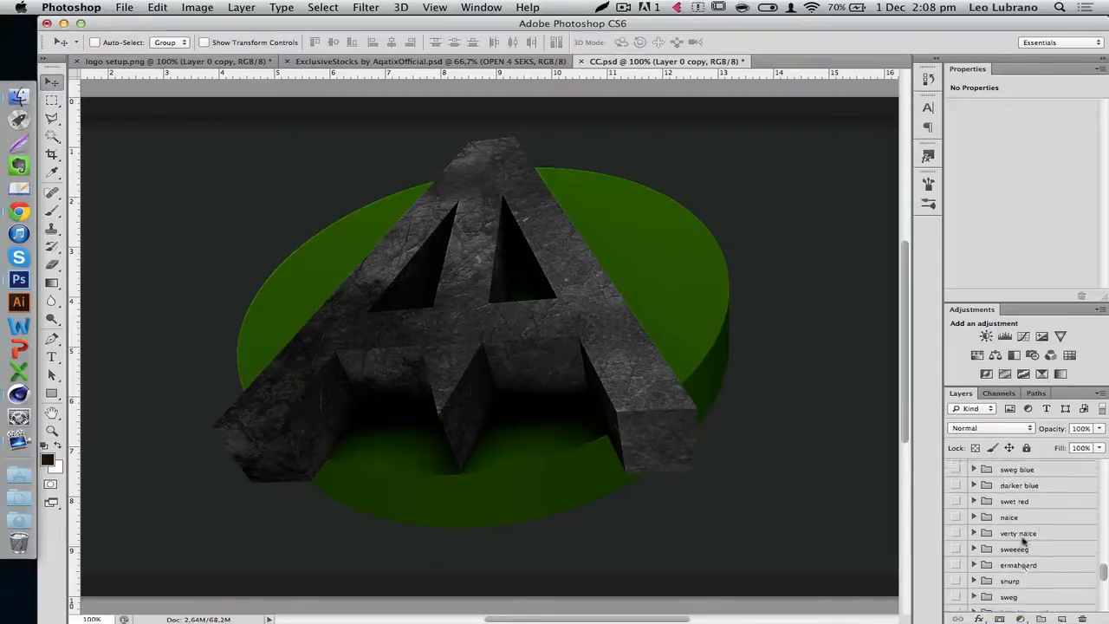
pyautogui.scroll(5, 1024, 541)
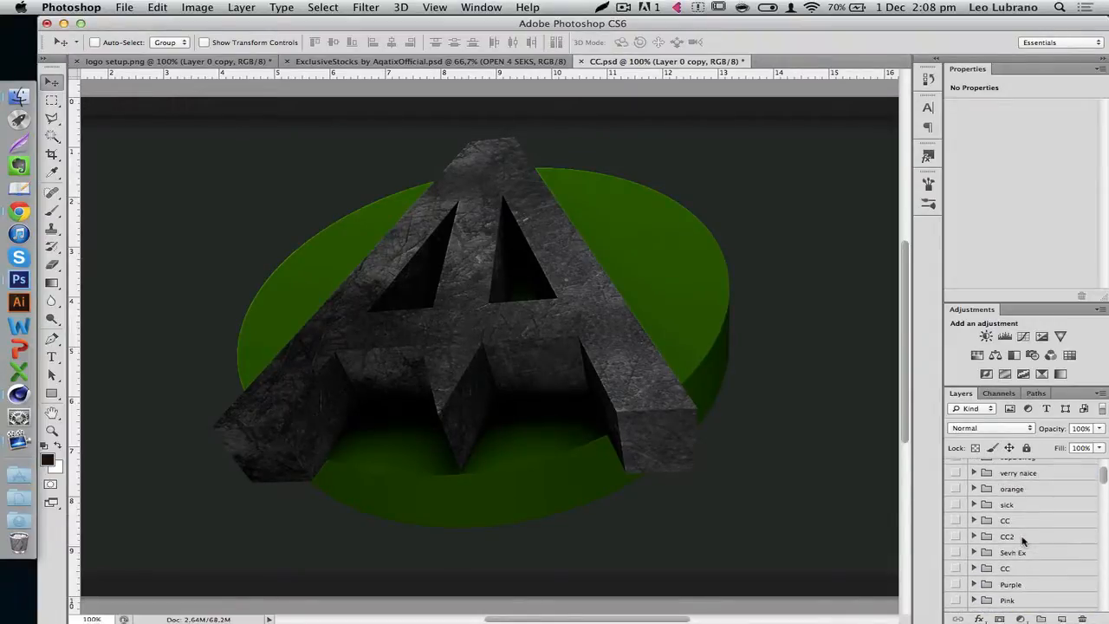
pyautogui.scroll(2, 1024, 540)
pyautogui.scroll(-12, 1024, 541)
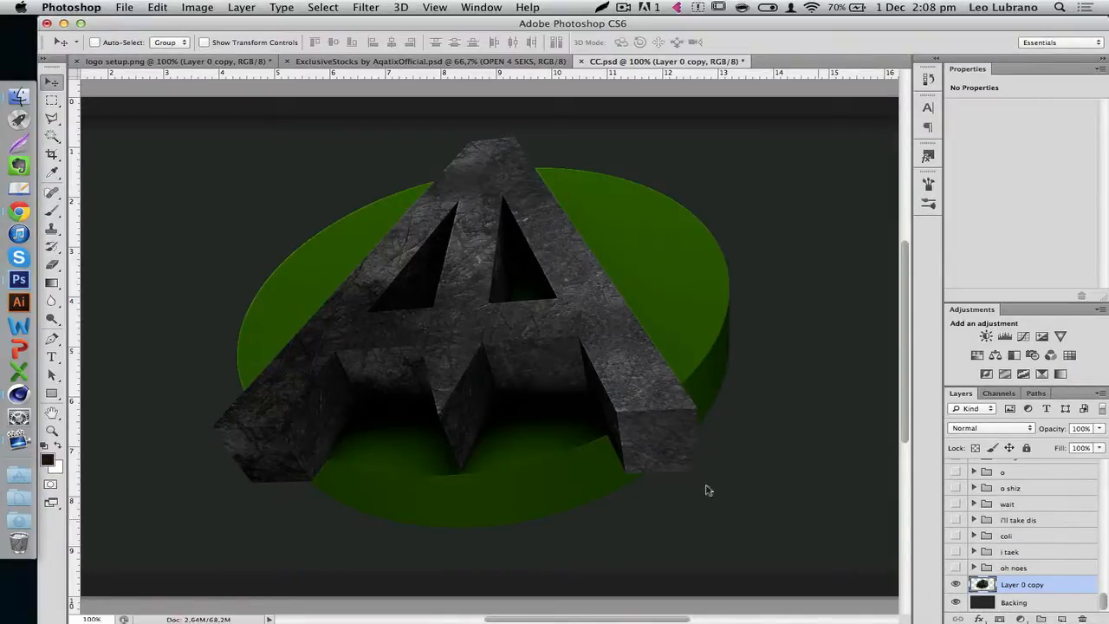
pyautogui.scroll(12, 1055, 537)
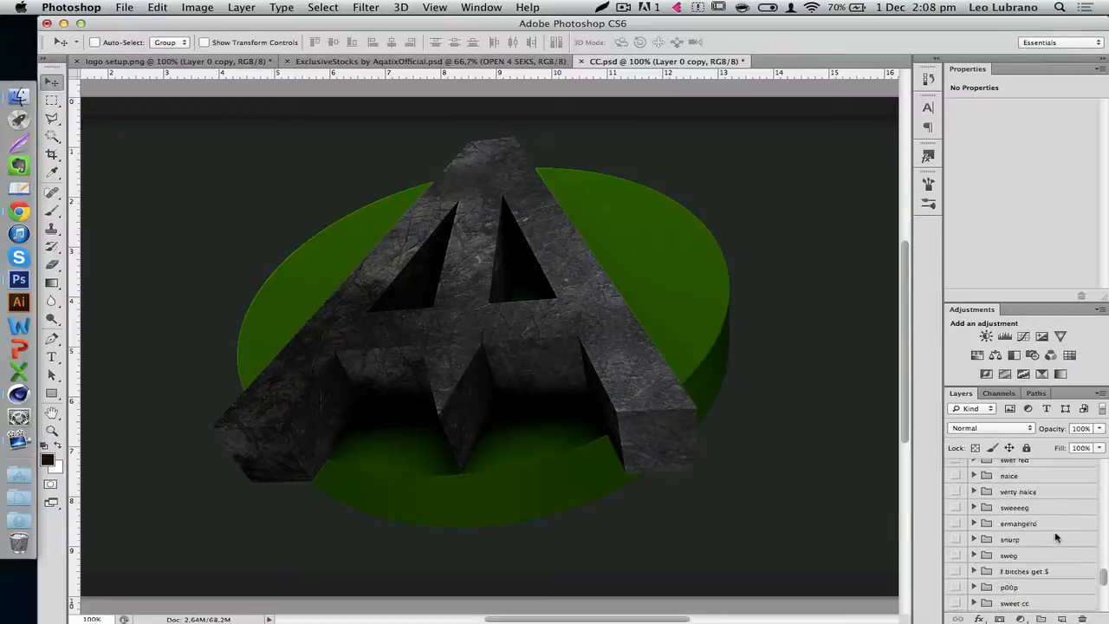
pyautogui.scroll(-12, 1048, 539)
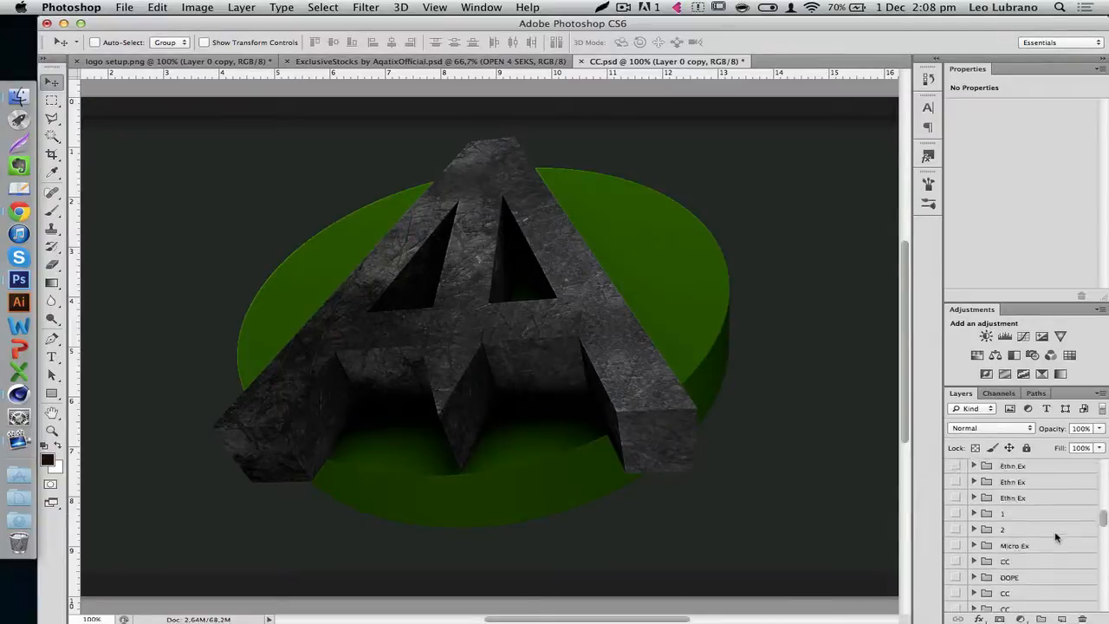
pyautogui.click(955, 568)
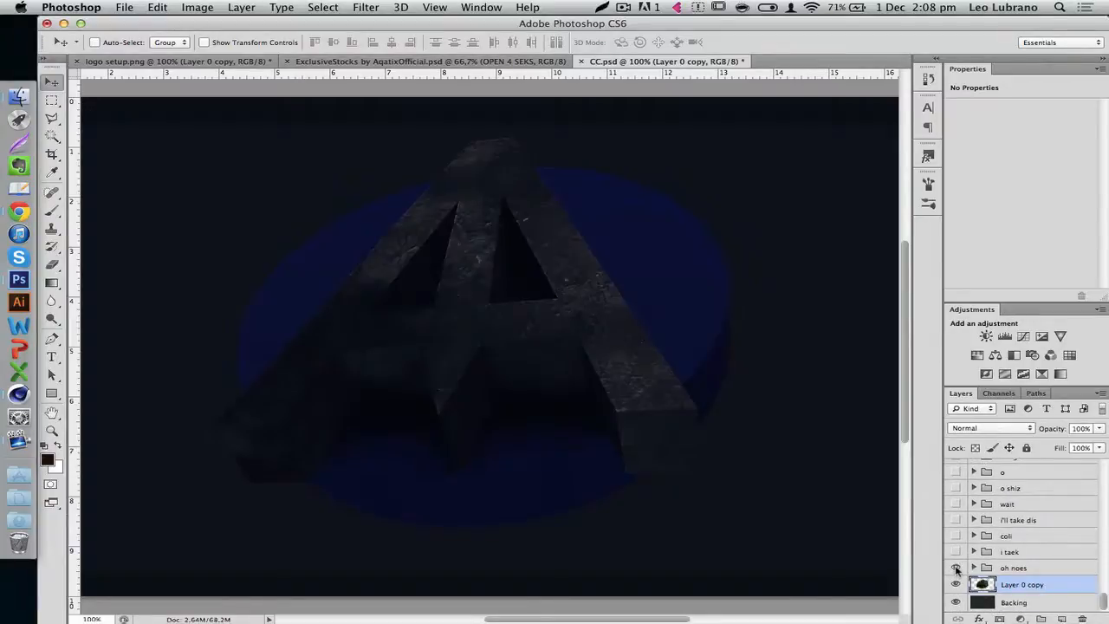
pyautogui.click(956, 551)
pyautogui.click(956, 552)
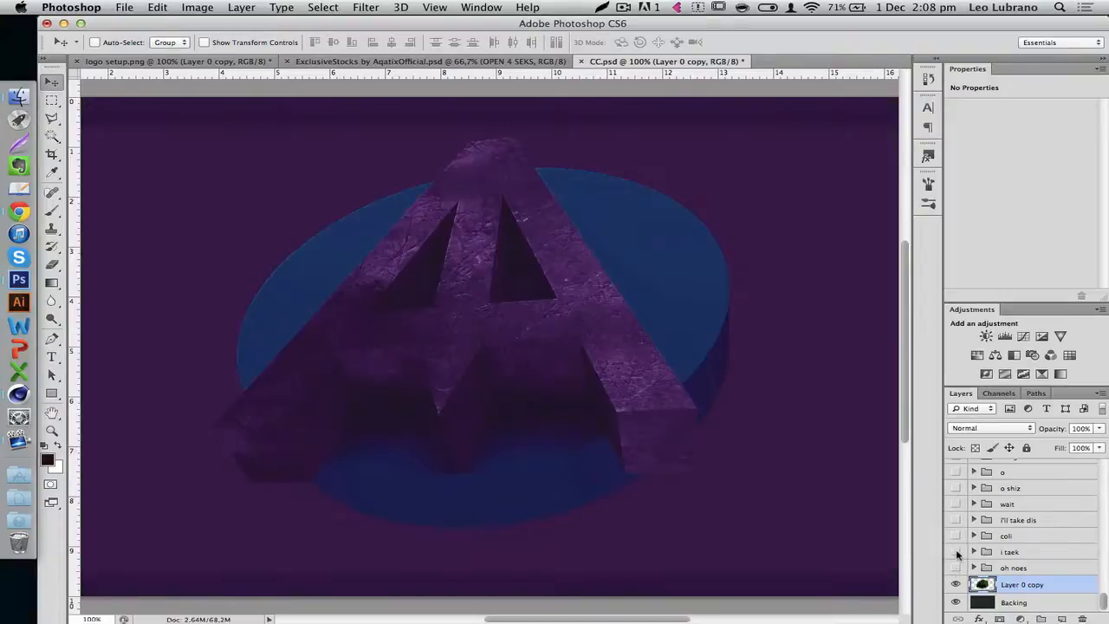
pyautogui.click(956, 552)
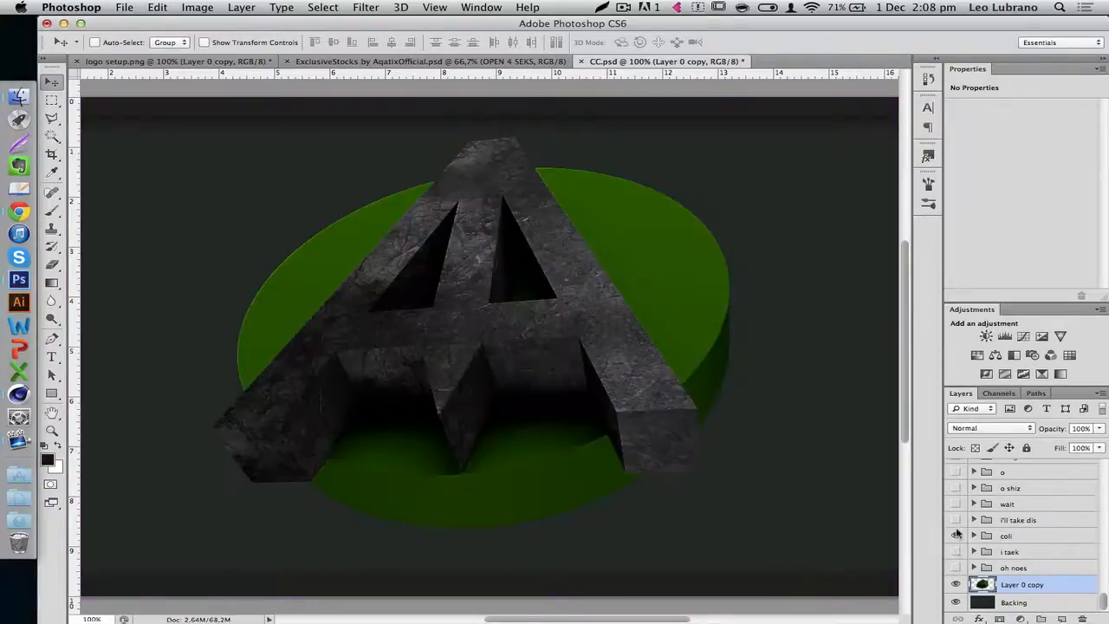
pyautogui.click(955, 472)
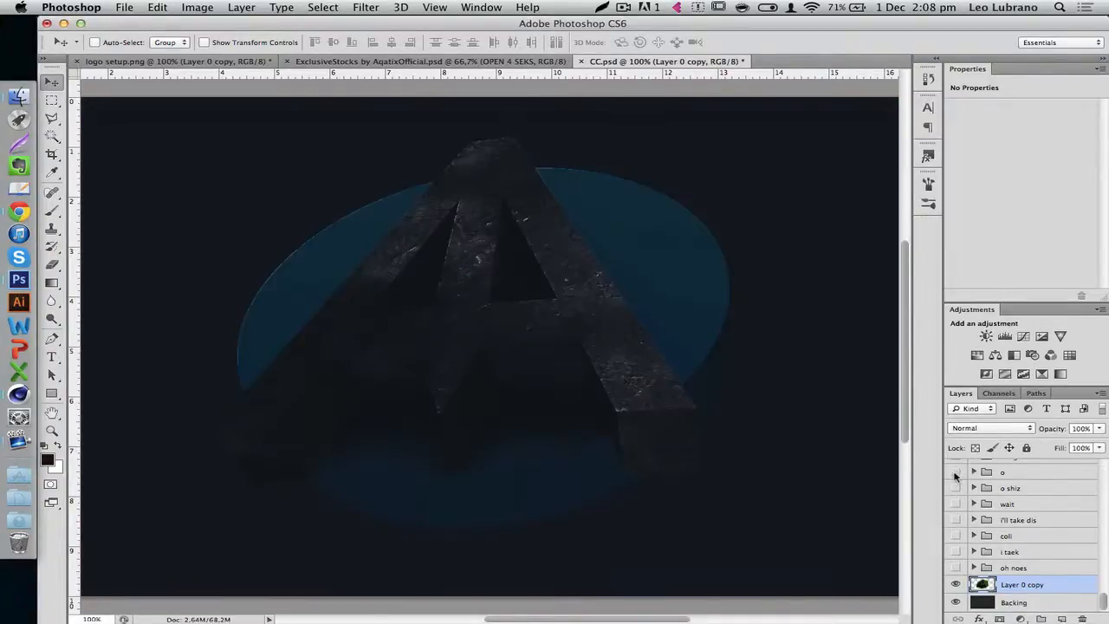
pyautogui.click(956, 472)
# Copy the colour-correction group o from CC.psd into logo setup.png and make it visible above the logo.
pyautogui.click(1003, 475)
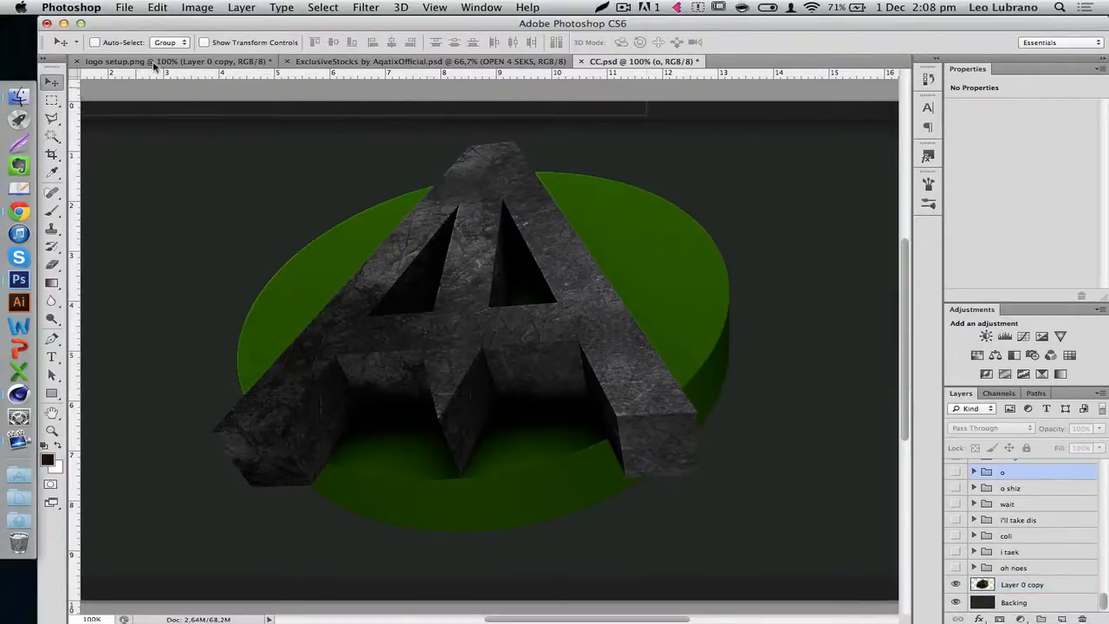
pyautogui.click(149, 64)
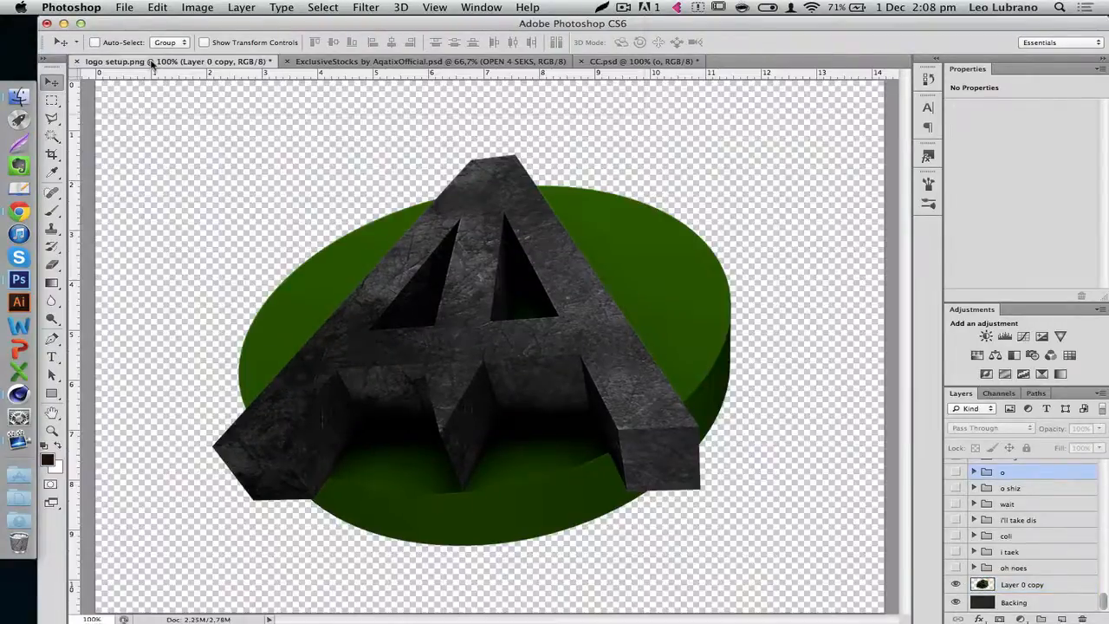
pyautogui.click(953, 470)
# Add a new layer beneath the logo layer and fill it with black.
pyautogui.click(1039, 484)
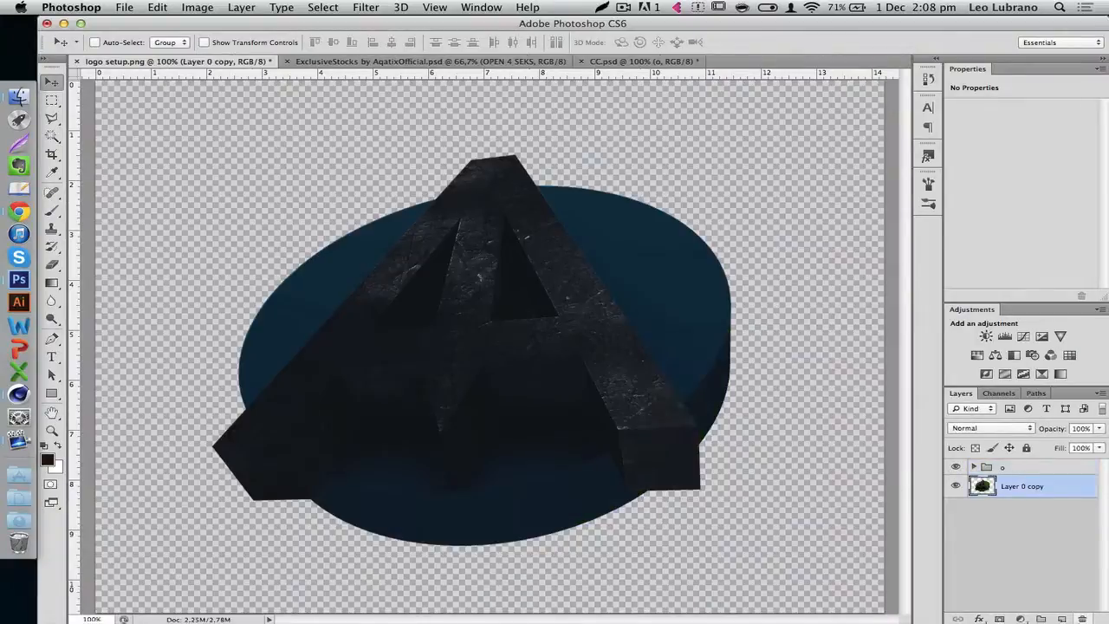
pyautogui.keyDown('super'); pyautogui.click(1062, 618); pyautogui.keyUp('super')
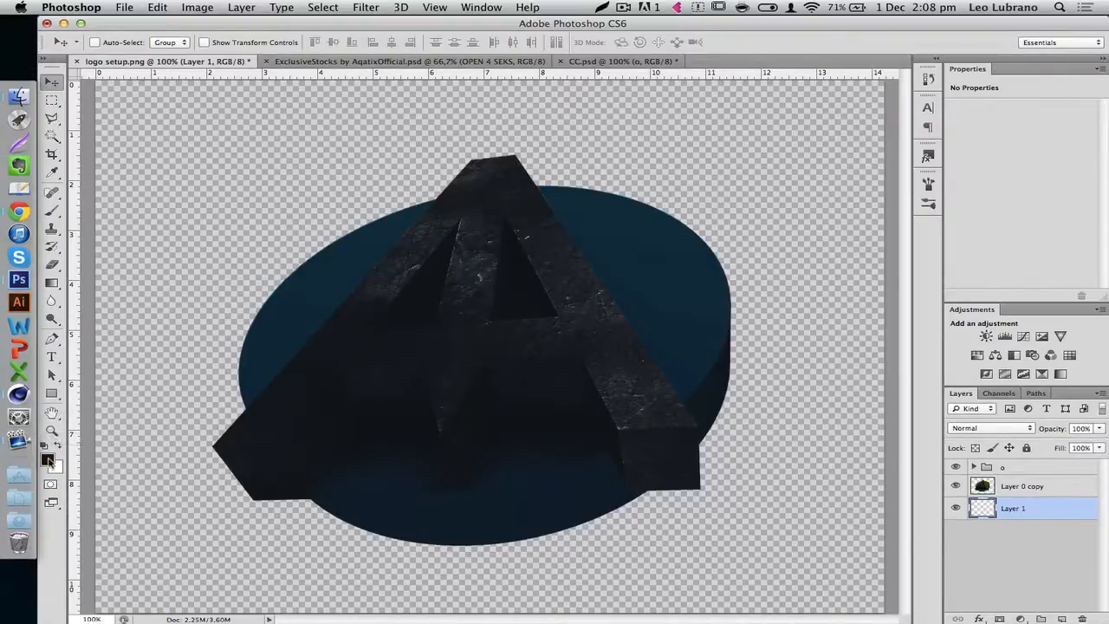
pyautogui.click(47, 459)
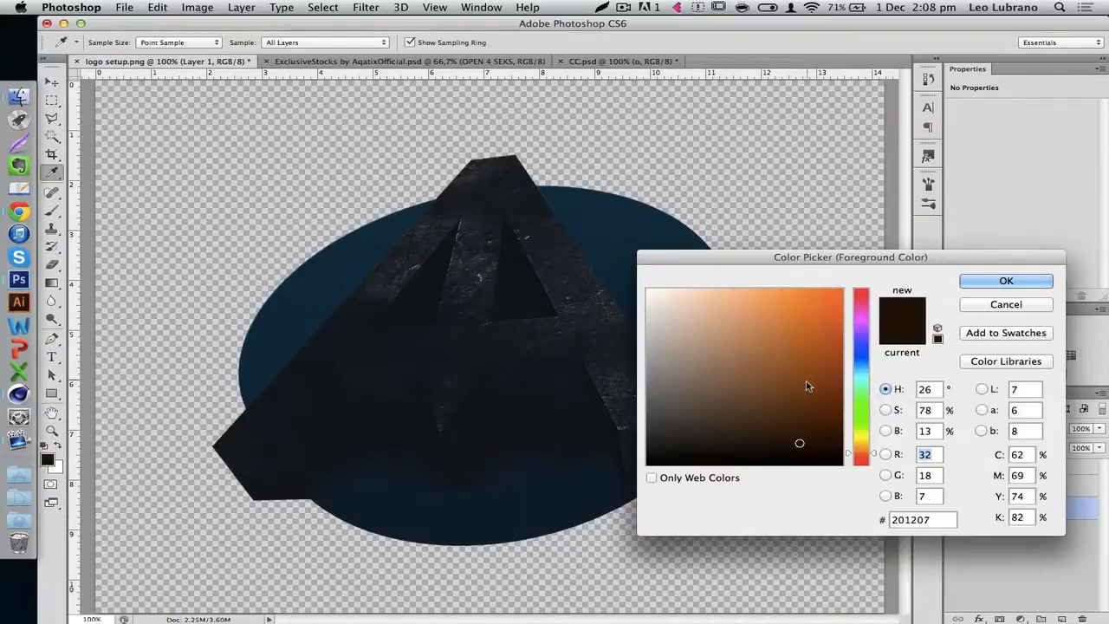
pyautogui.moveTo(806, 384); pyautogui.dragTo(893, 517)
pyautogui.press('Return')
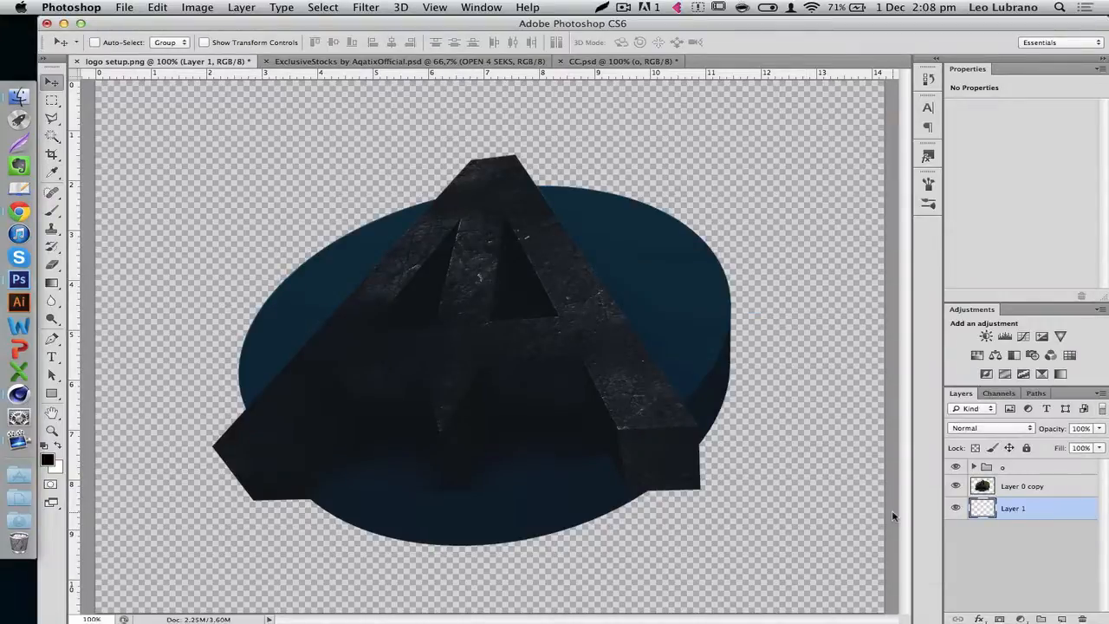
pyautogui.hotkey('alt', 'BackSpace')
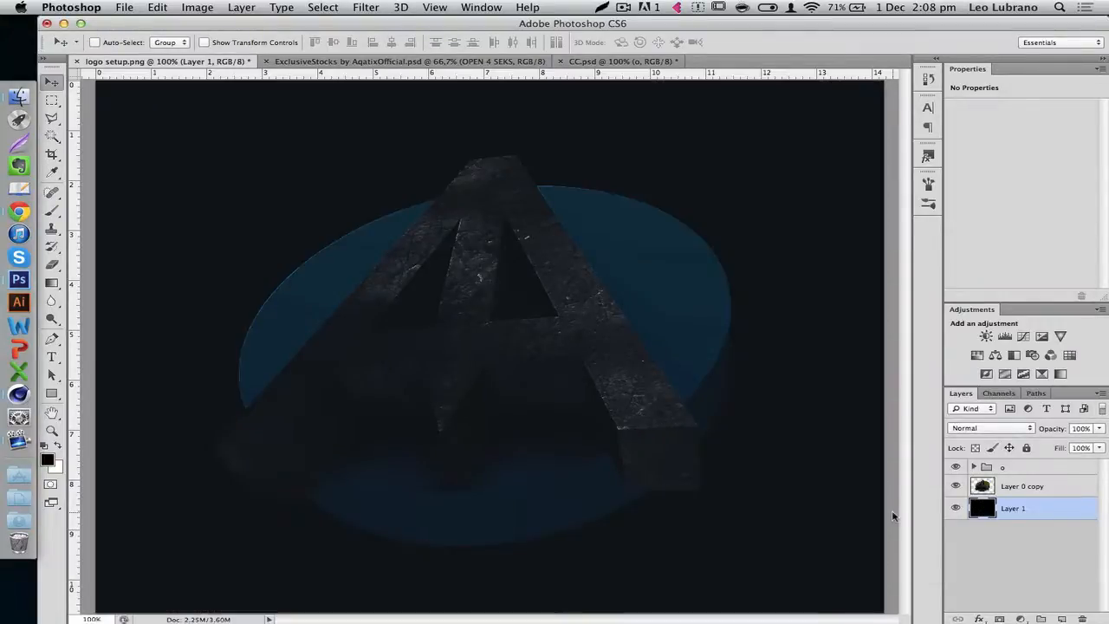
# Try filling the background layer with orange d25c00 and check it with group o hidden.
pyautogui.press('super+minus')
pyautogui.press('super+plus')
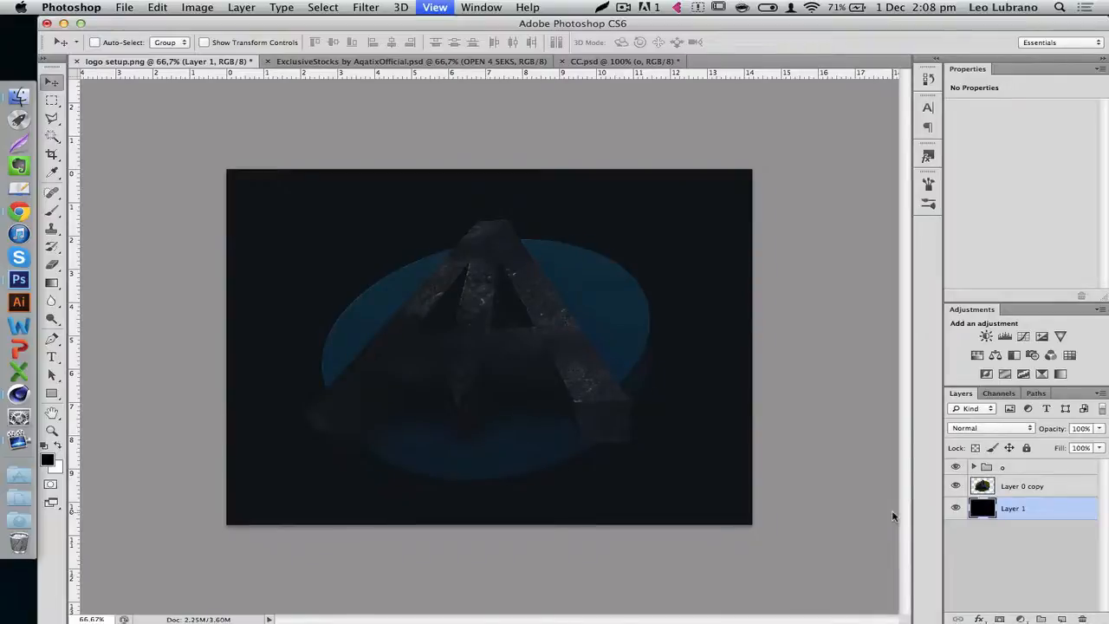
pyautogui.press('super+minus')
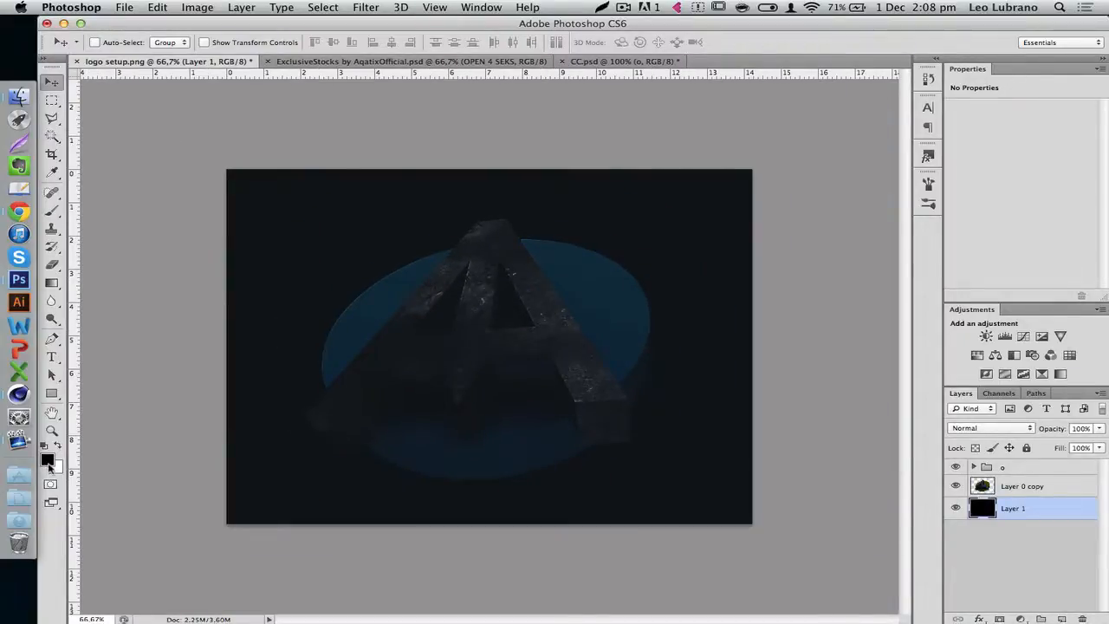
pyautogui.click(49, 465)
pyautogui.moveTo(779, 366); pyautogui.dragTo(861, 322)
pyautogui.press('Return')
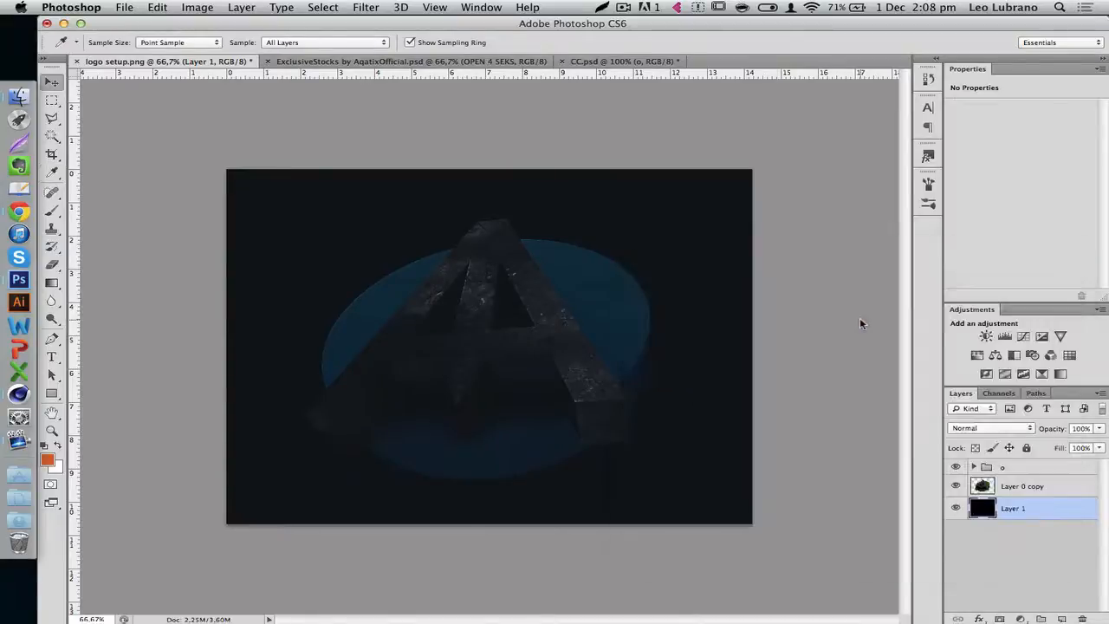
pyautogui.press('v')
pyautogui.hotkey('alt', 'BackSpace')
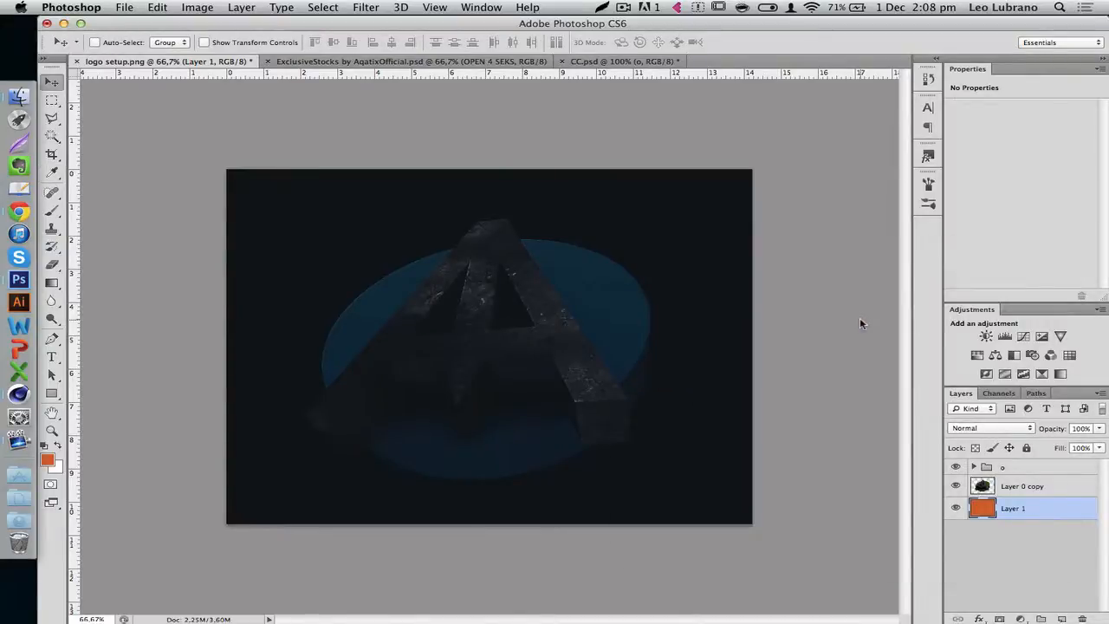
pyautogui.click(957, 467)
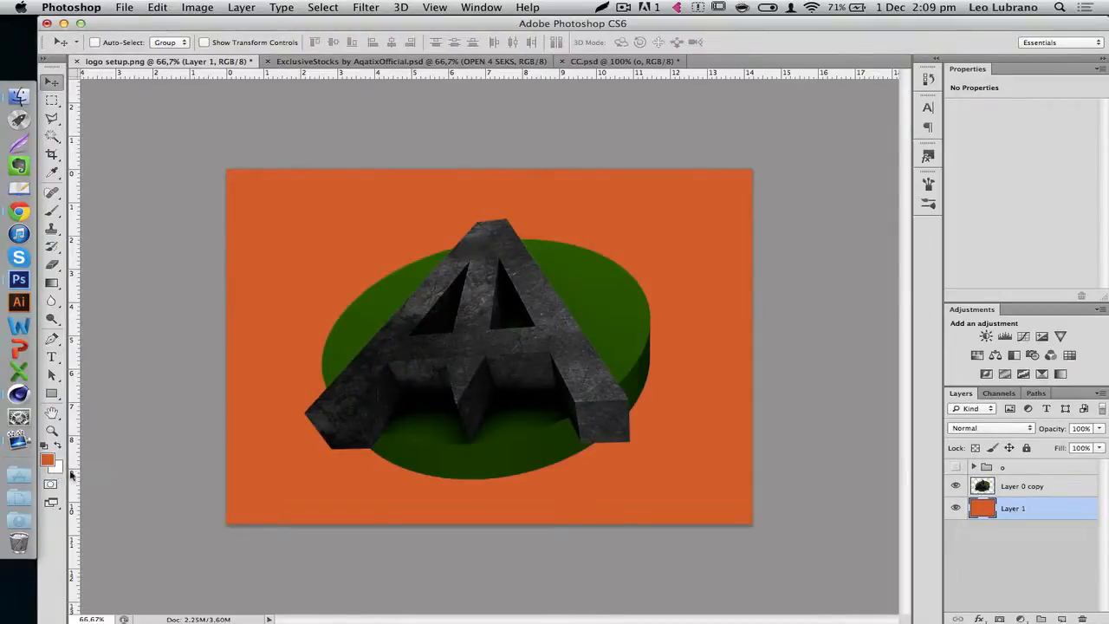
pyautogui.press('super+z')
pyautogui.press('super+z')
pyautogui.press('super+z')
pyautogui.press('super+z')
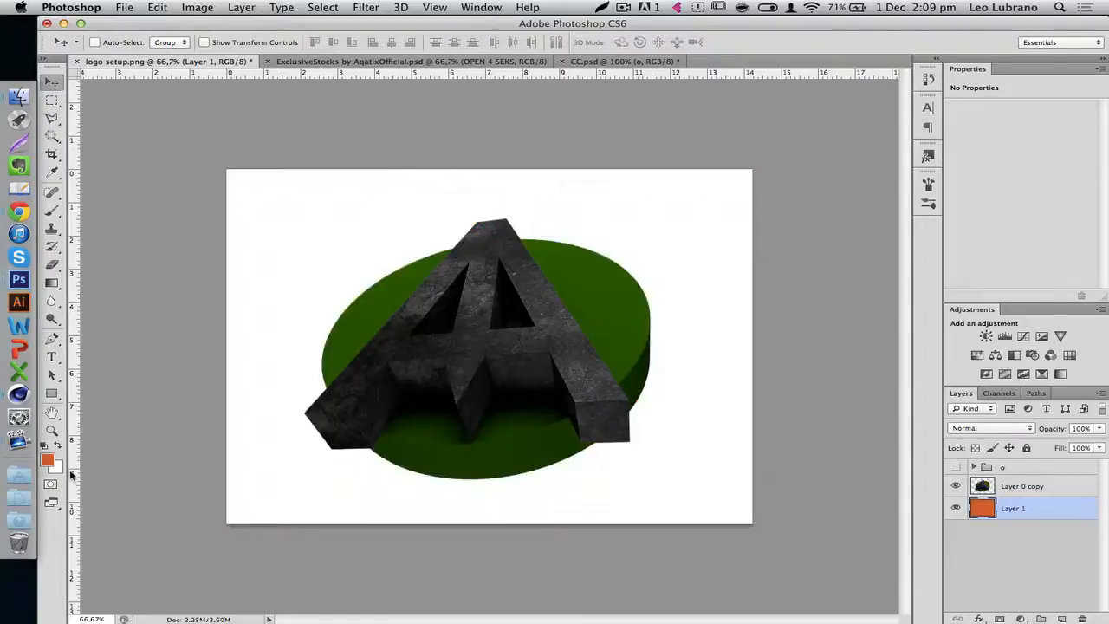
# Refill the background layer with black and keep group o visible.
pyautogui.click(48, 464)
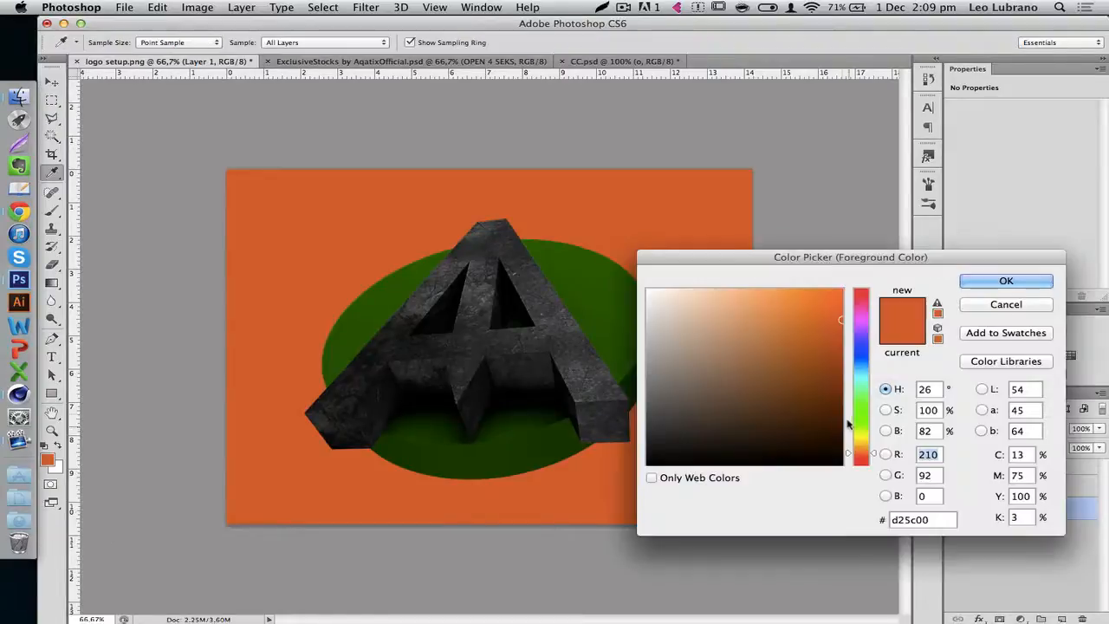
pyautogui.click(816, 462)
pyautogui.press('Return')
pyautogui.press('v')
pyautogui.hotkey('alt', 'BackSpace')
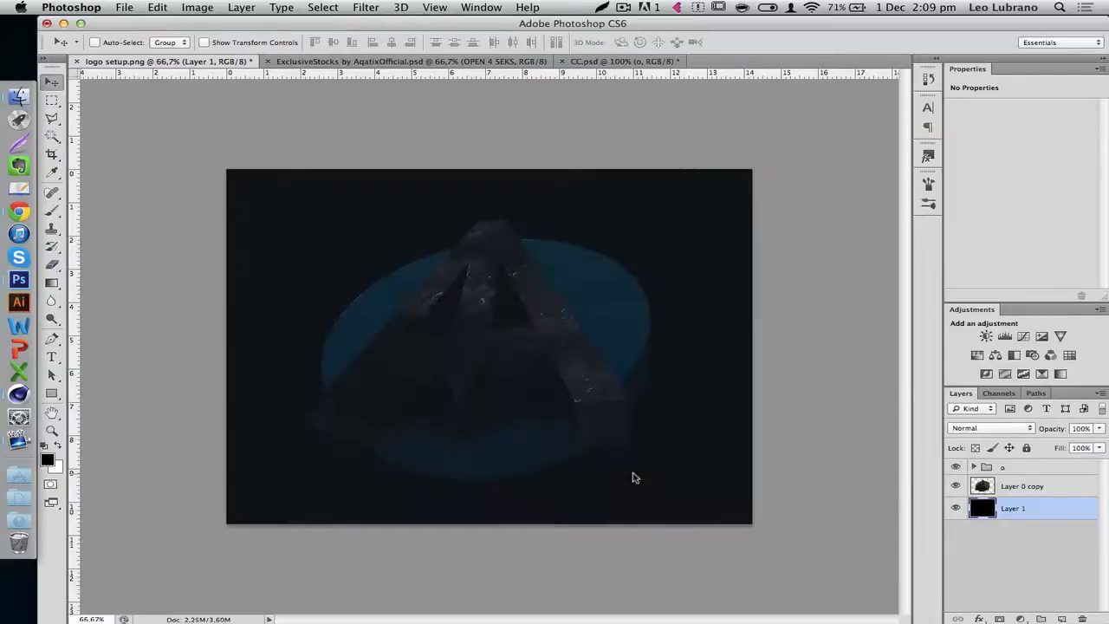
# Add a new empty layer directly above the logo layer.
pyautogui.press('super+plus')
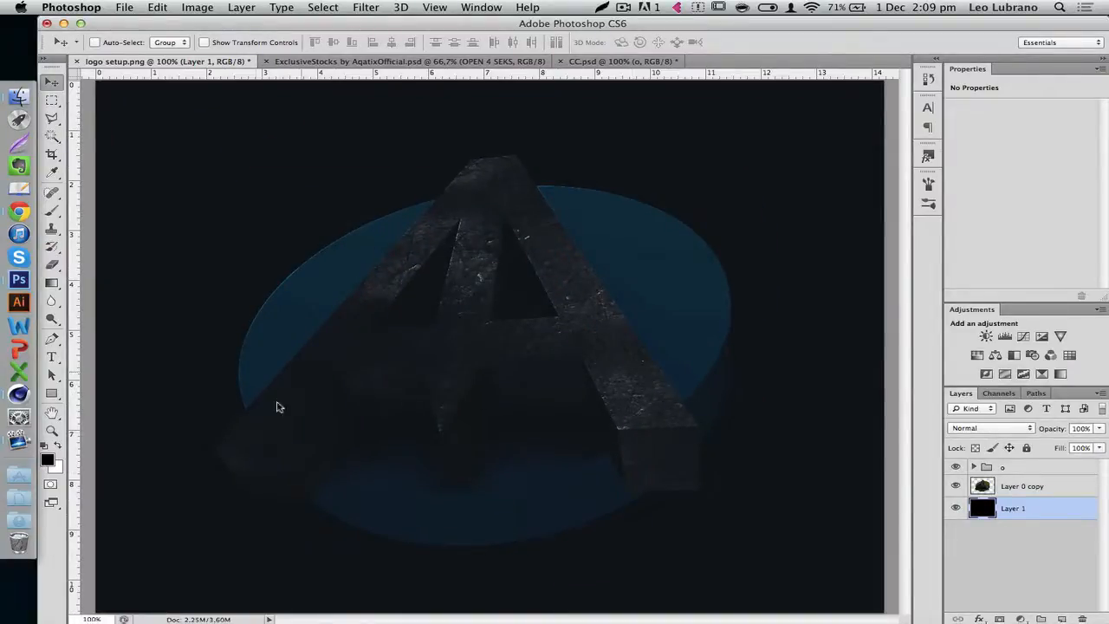
pyautogui.click(1018, 487)
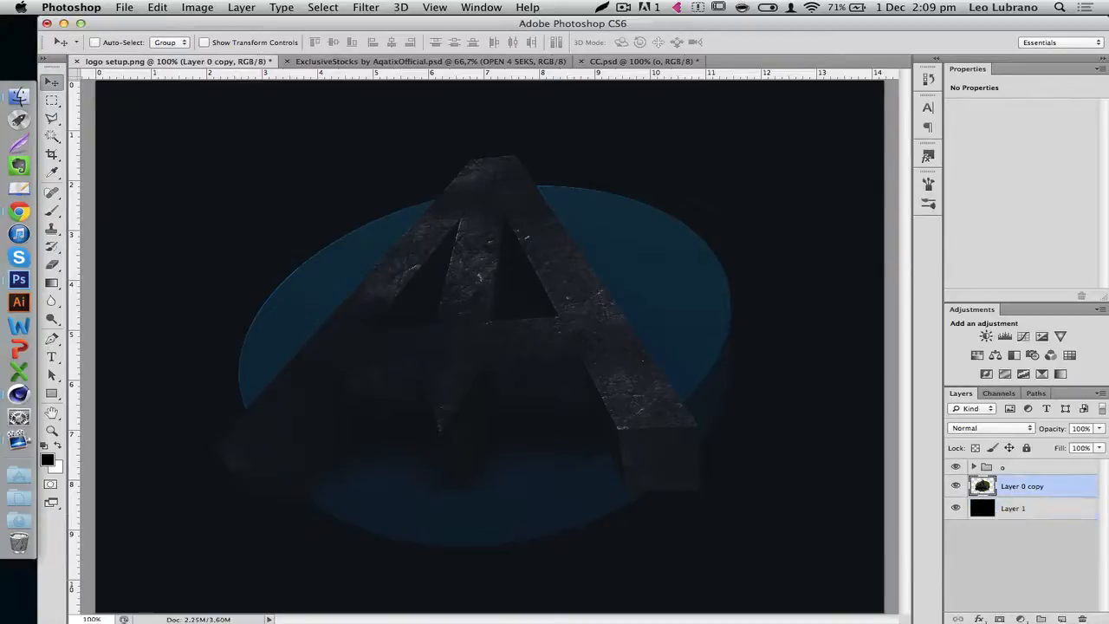
pyautogui.click(1060, 619)
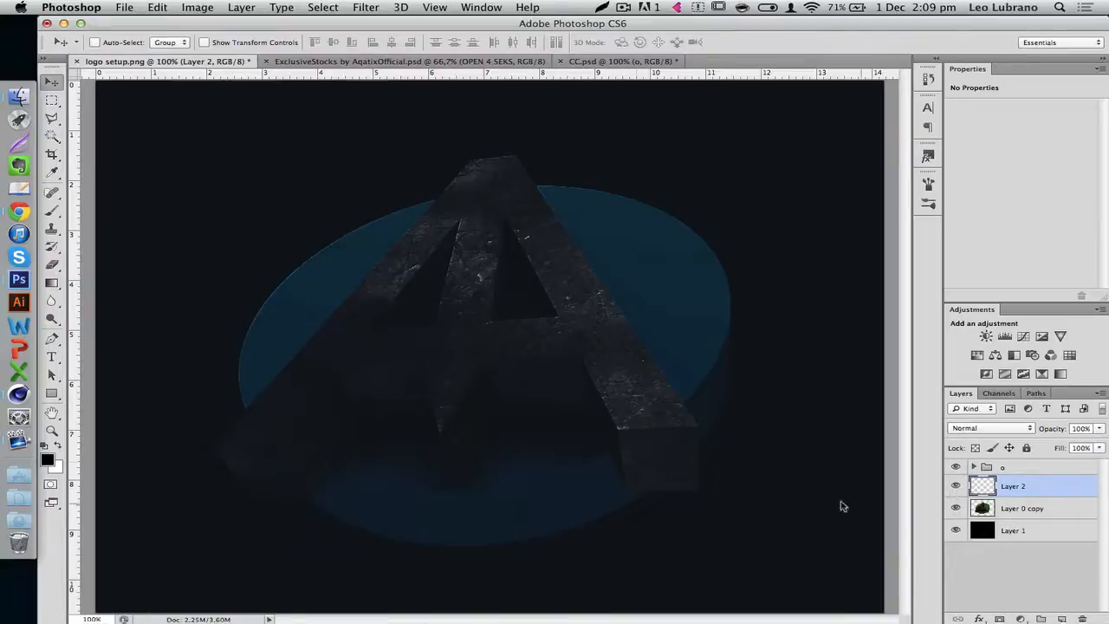
# Outline the front face of the A with the Polygonal Lasso, following its slanted sides, feet and central spike.
pyautogui.click(54, 122)
pyautogui.click(53, 122)
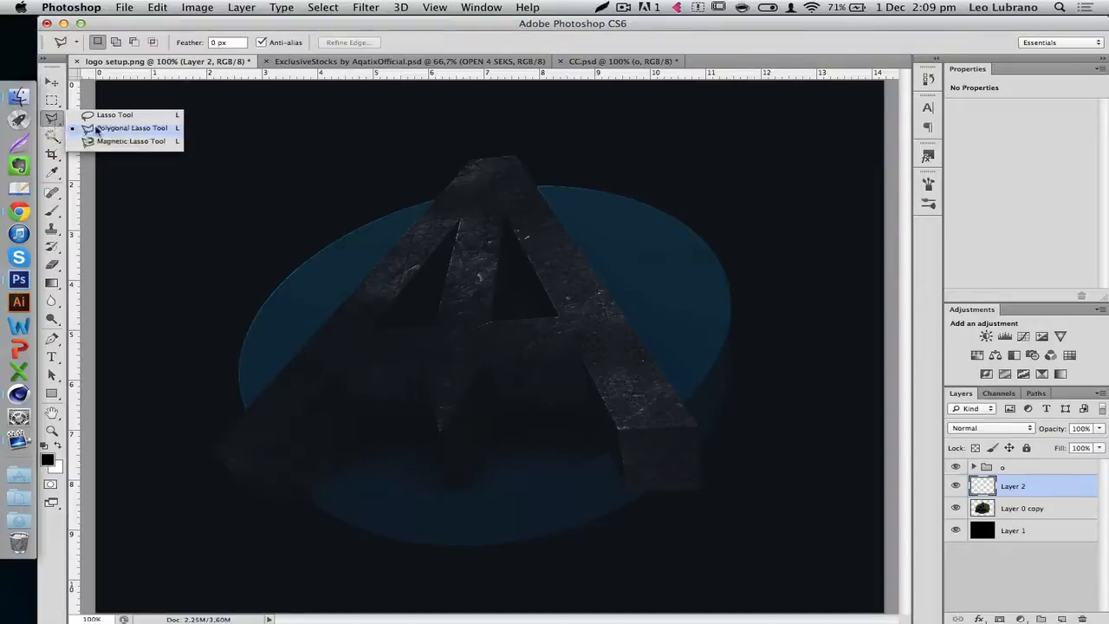
pyautogui.click(73, 129)
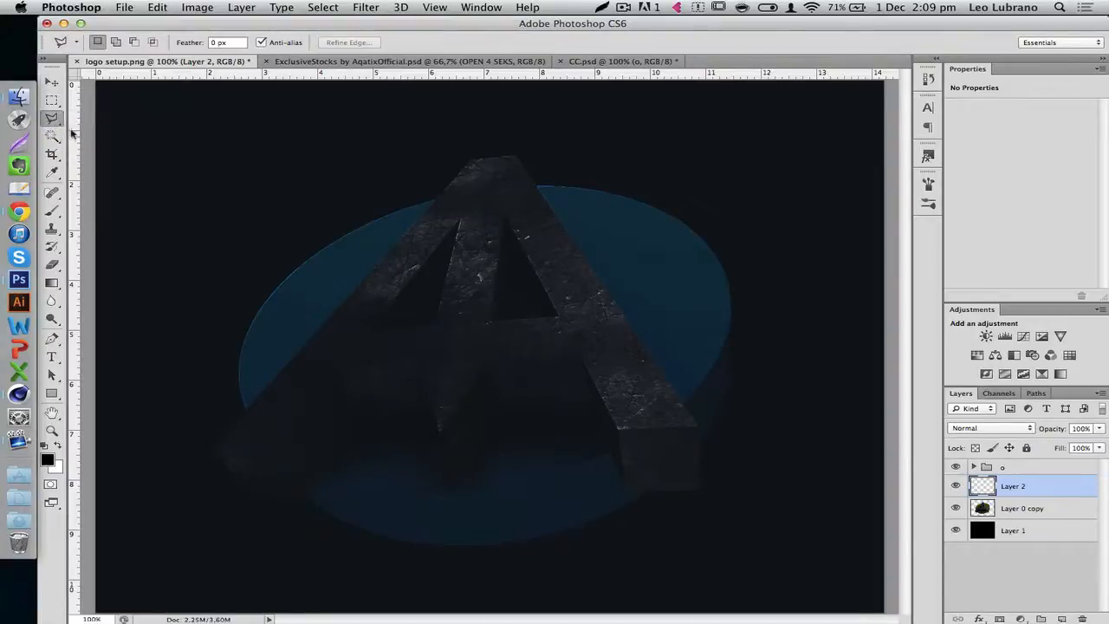
pyautogui.click(282, 443)
pyautogui.click(467, 162)
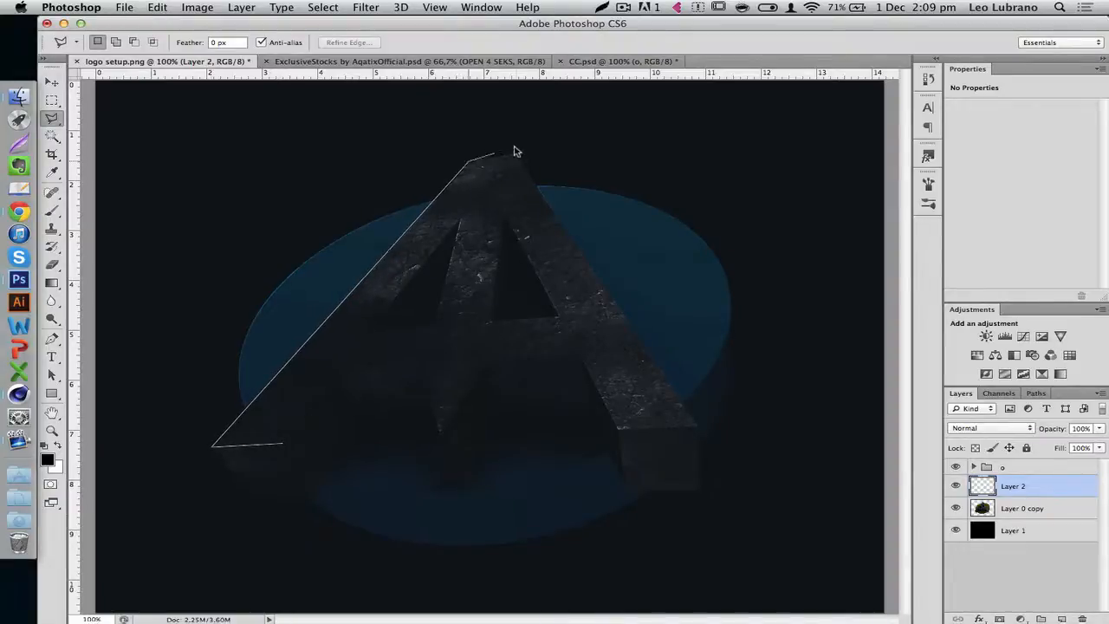
pyautogui.click(514, 159)
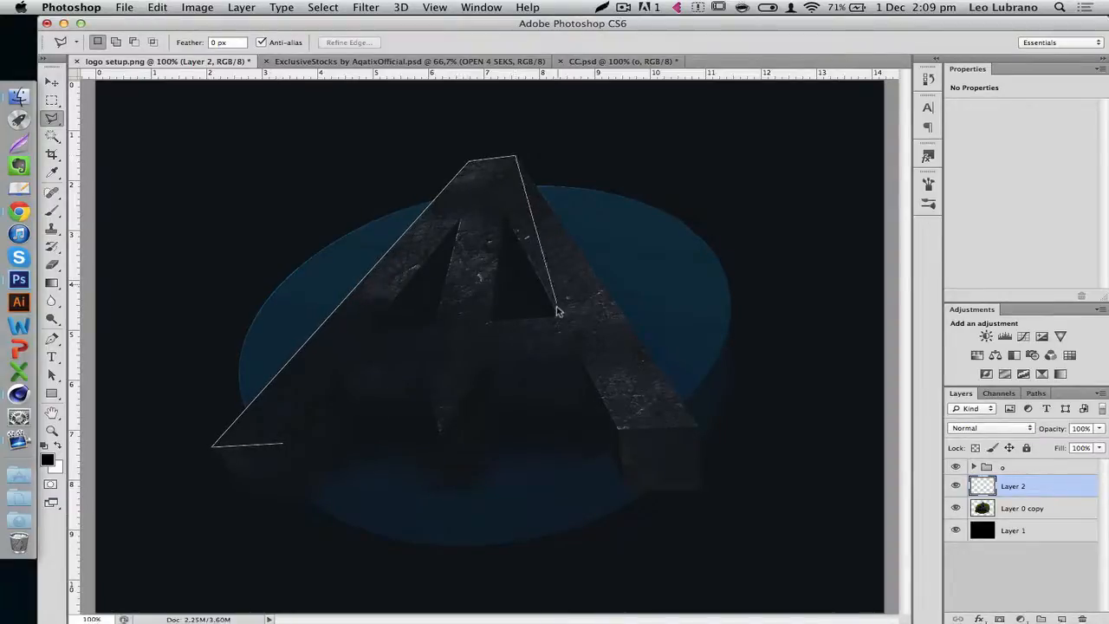
pyautogui.click(700, 427)
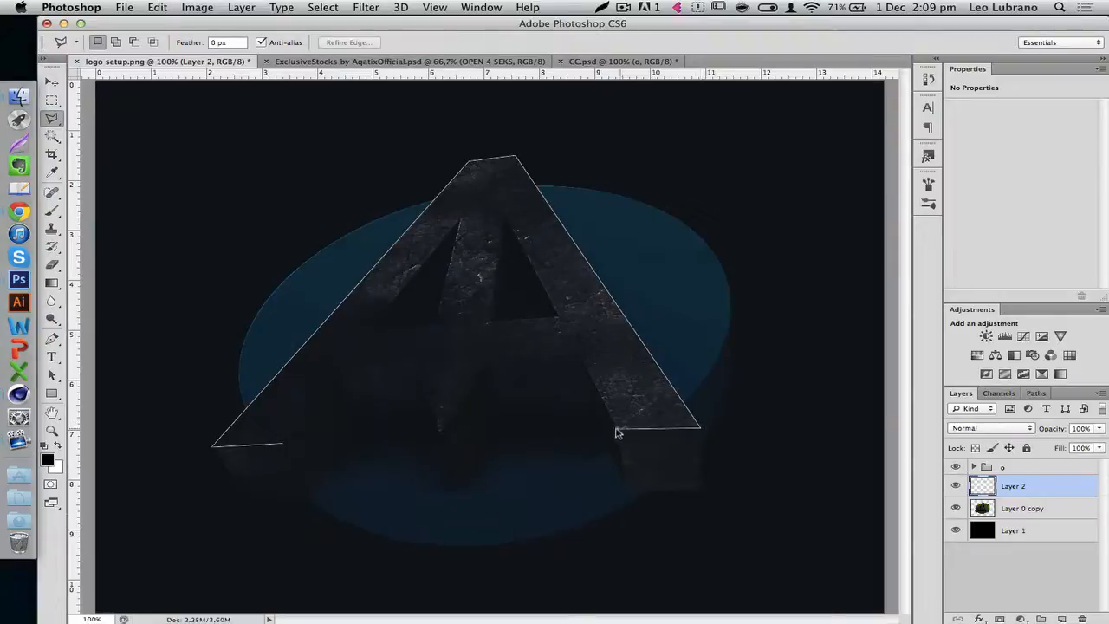
pyautogui.click(618, 429)
pyautogui.click(579, 353)
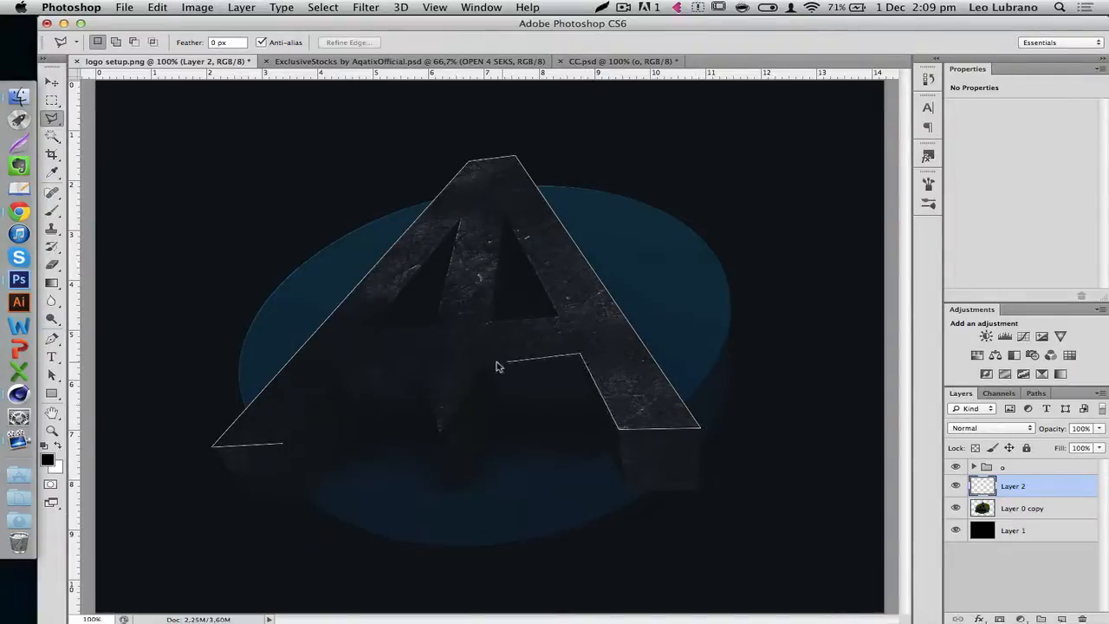
pyautogui.click(484, 357)
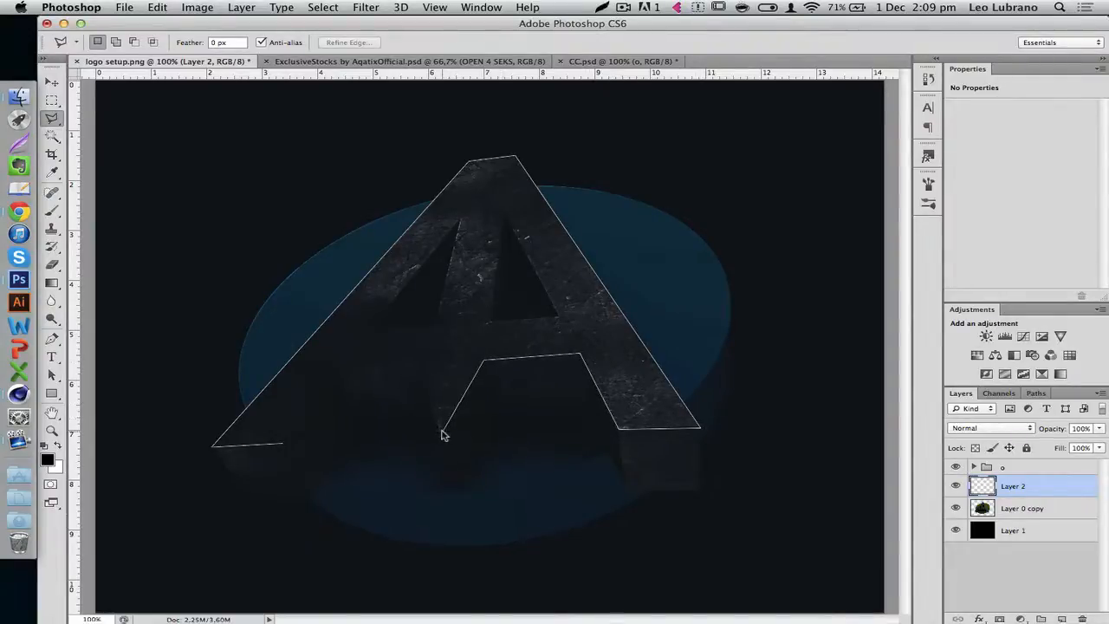
pyautogui.click(442, 429)
pyautogui.click(422, 358)
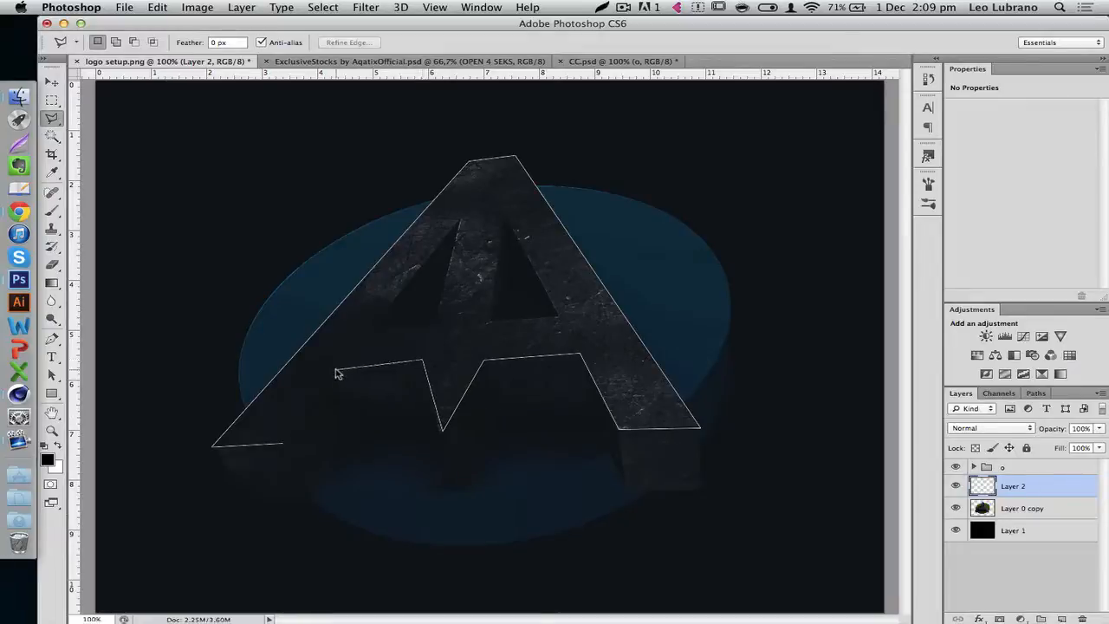
pyautogui.click(336, 369)
pyautogui.doubleClick(286, 445)
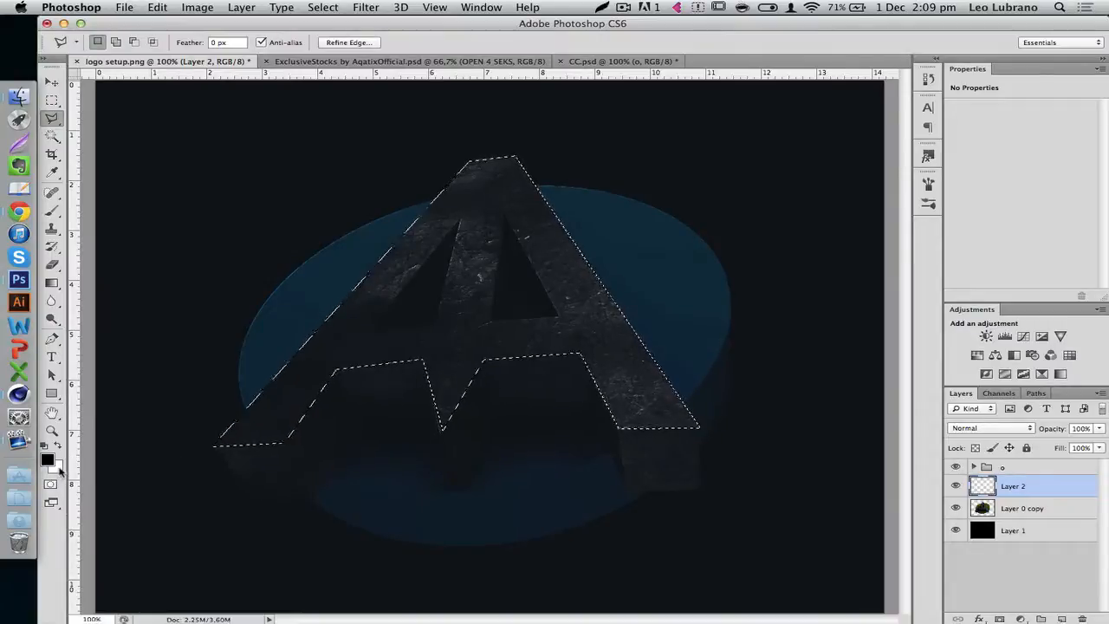
# Fill the A-shaped selection with white and blend it in Overlay mode as a layer clipped to the logo layer.
pyautogui.press('super+BackSpace')
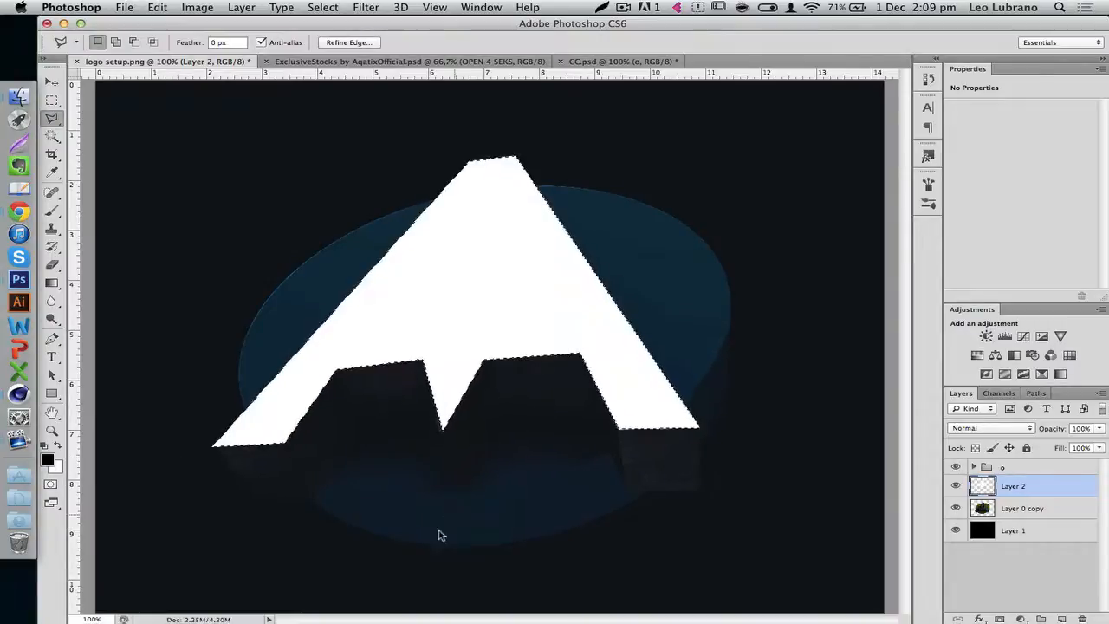
pyautogui.press('super+d')
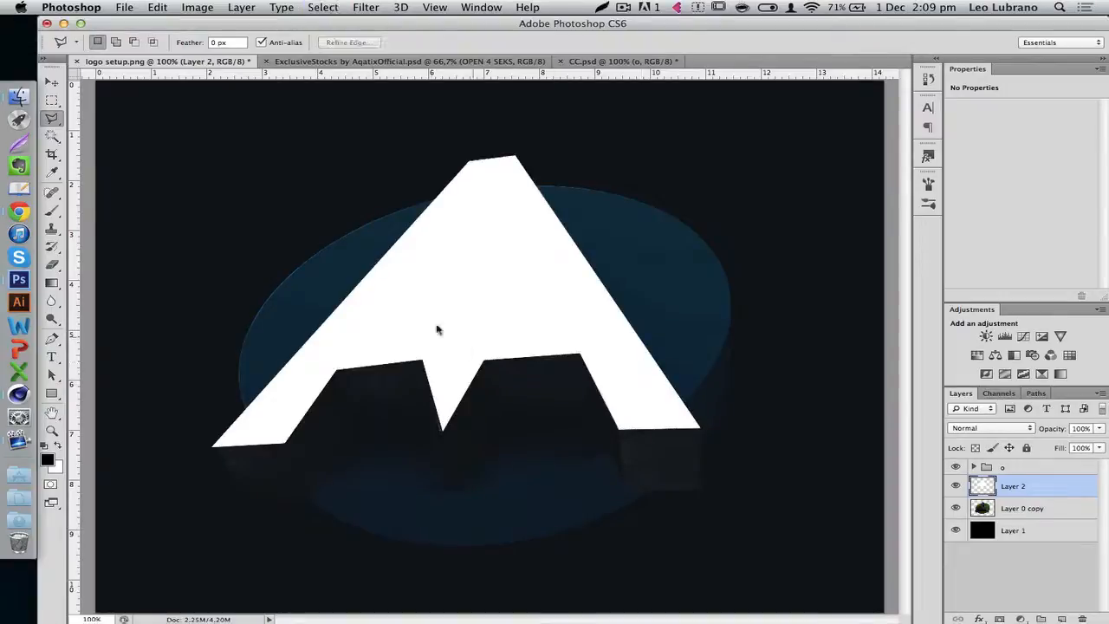
pyautogui.keyDown('alt'); pyautogui.click(1031, 499); pyautogui.keyUp('alt')
pyautogui.click(981, 429)
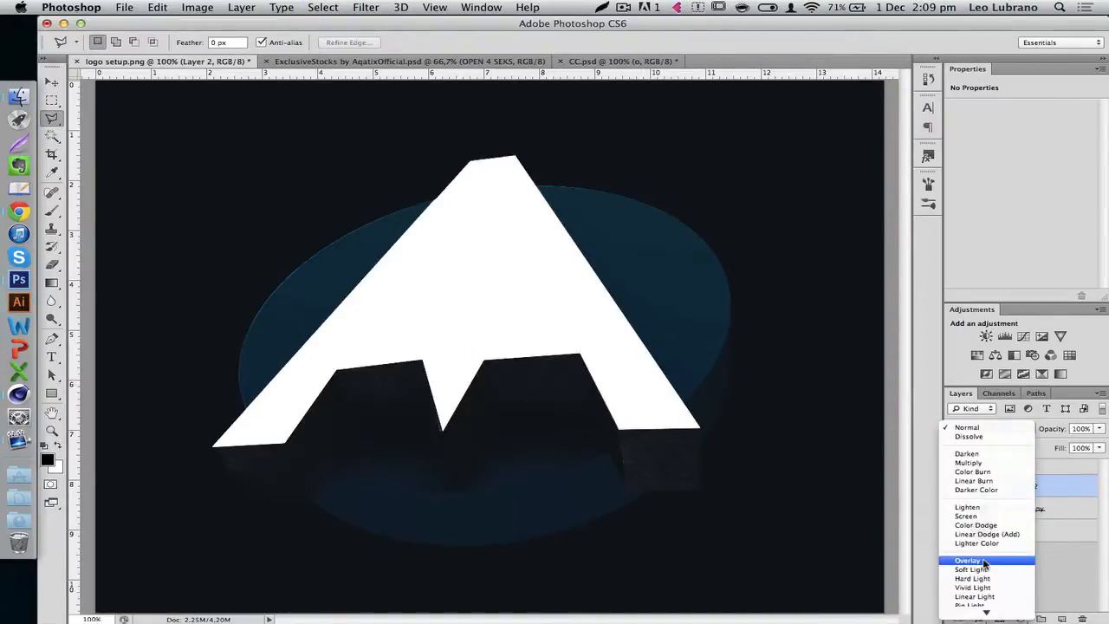
pyautogui.click(983, 564)
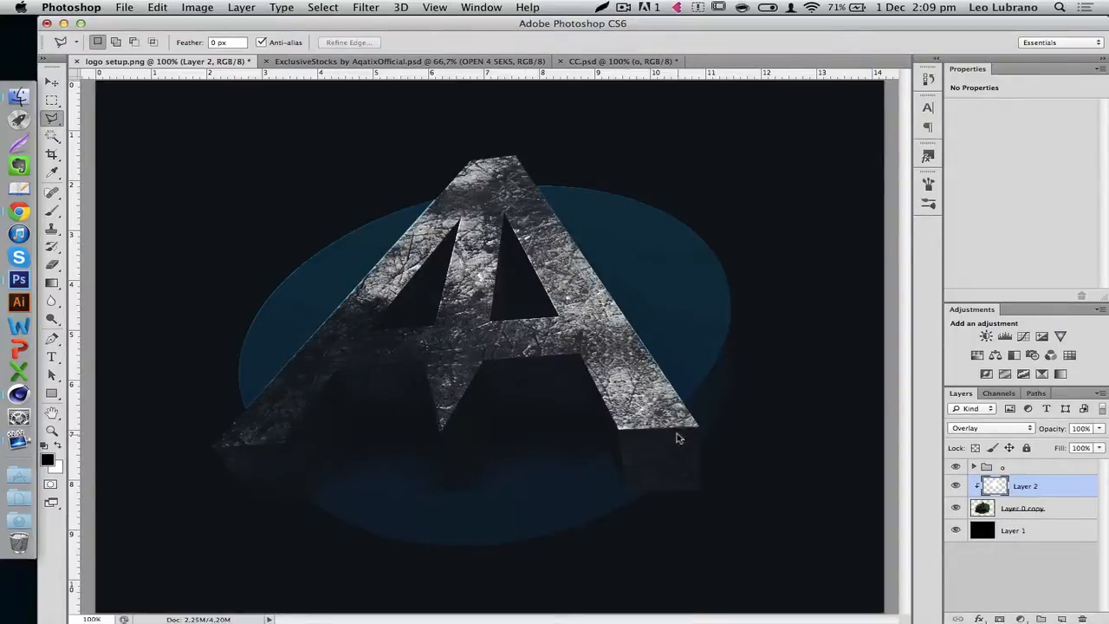
# Soften the bright overlay on the A's face with a soft 180 px Eraser at 35% opacity.
pyautogui.click(52, 262)
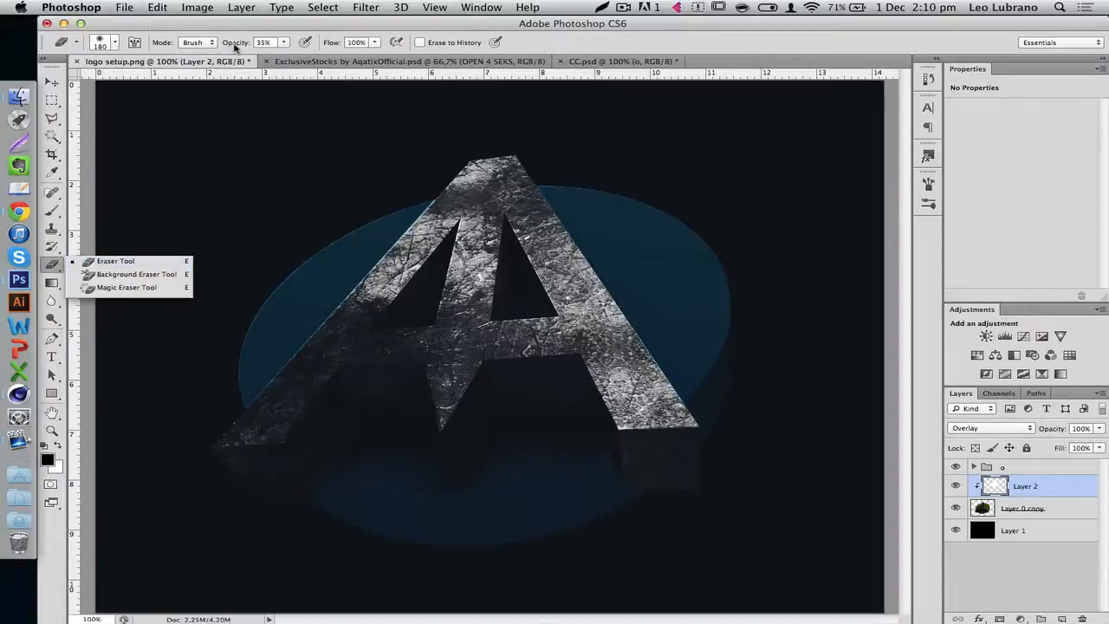
pyautogui.click(104, 45)
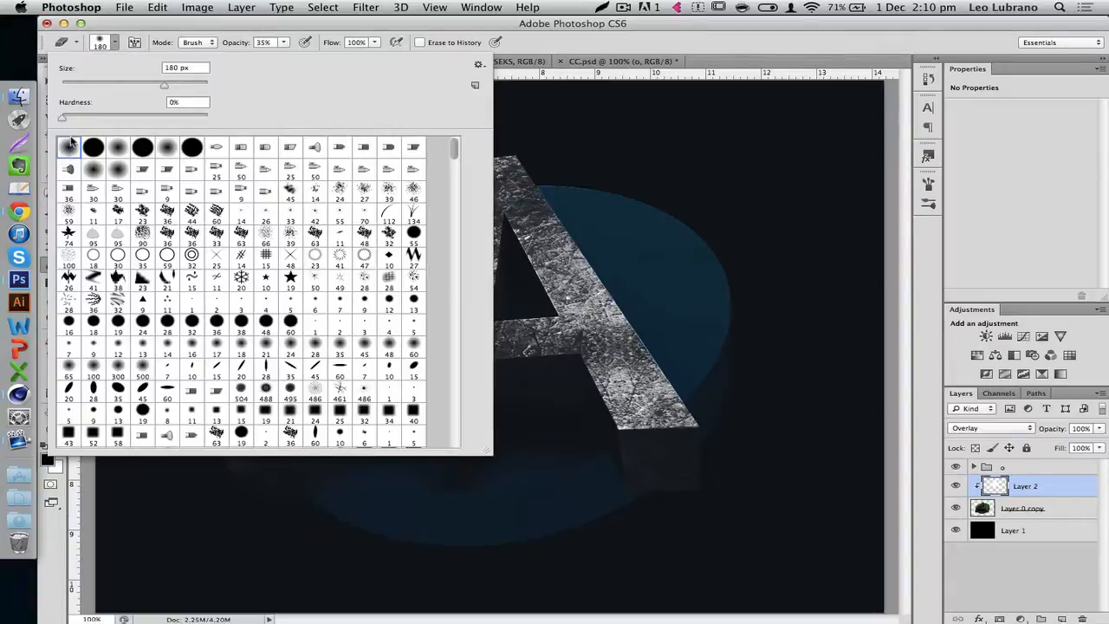
pyautogui.click(149, 20)
pyautogui.click(101, 46)
pyautogui.click(121, 27)
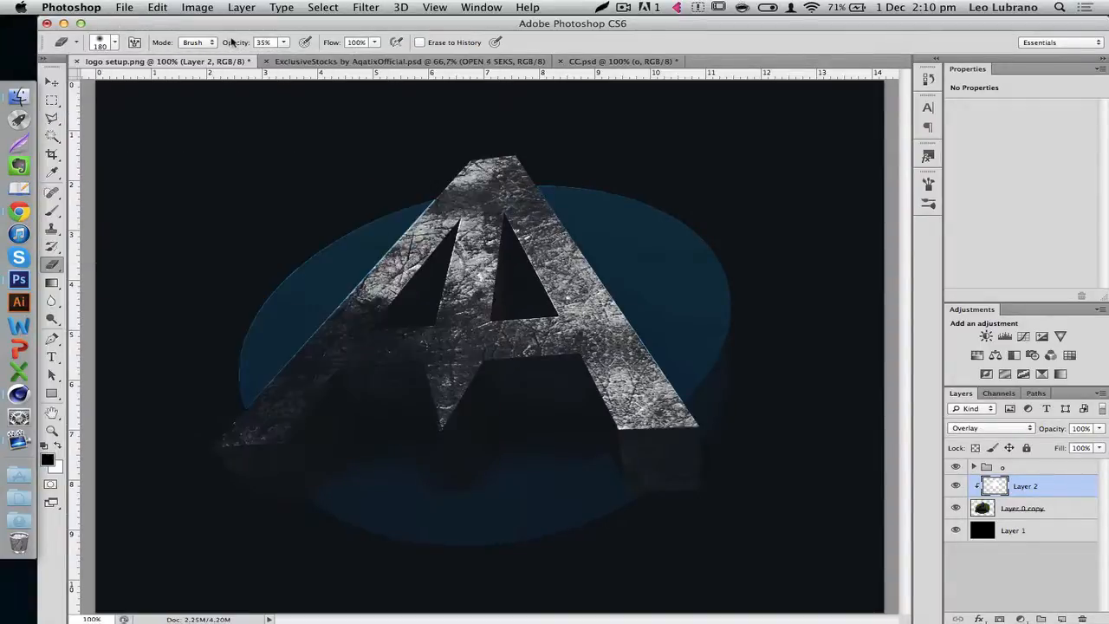
pyautogui.moveTo(468, 280)
pyautogui.mouseDown()
pyautogui.moveTo(470, 193)
pyautogui.moveTo(445, 347)
pyautogui.moveTo(398, 265)
pyautogui.moveTo(445, 194)
pyautogui.moveTo(477, 190)
pyautogui.moveTo(643, 309)
pyautogui.moveTo(655, 430)
pyautogui.moveTo(626, 425)
pyautogui.moveTo(581, 317)
pyautogui.moveTo(606, 330)
pyautogui.moveTo(621, 447)
pyautogui.moveTo(465, 267)
pyautogui.moveTo(378, 268)
pyautogui.moveTo(475, 124)
pyautogui.moveTo(457, 143)
pyautogui.moveTo(478, 149)
pyautogui.mouseUp()
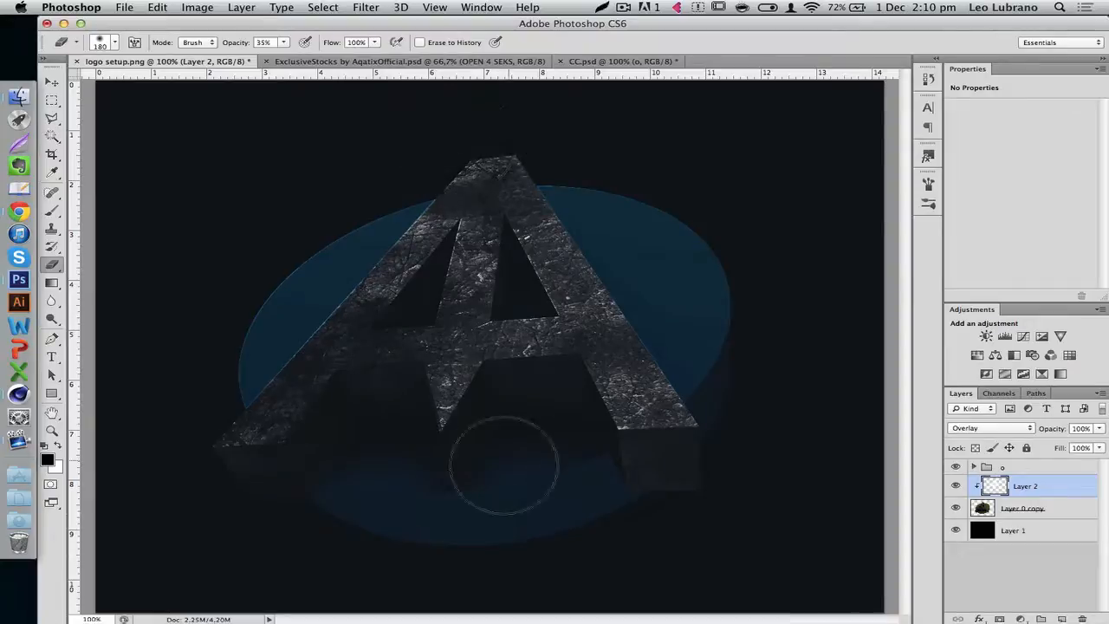
pyautogui.click(443, 412)
pyautogui.moveTo(643, 424); pyautogui.dragTo(589, 302)
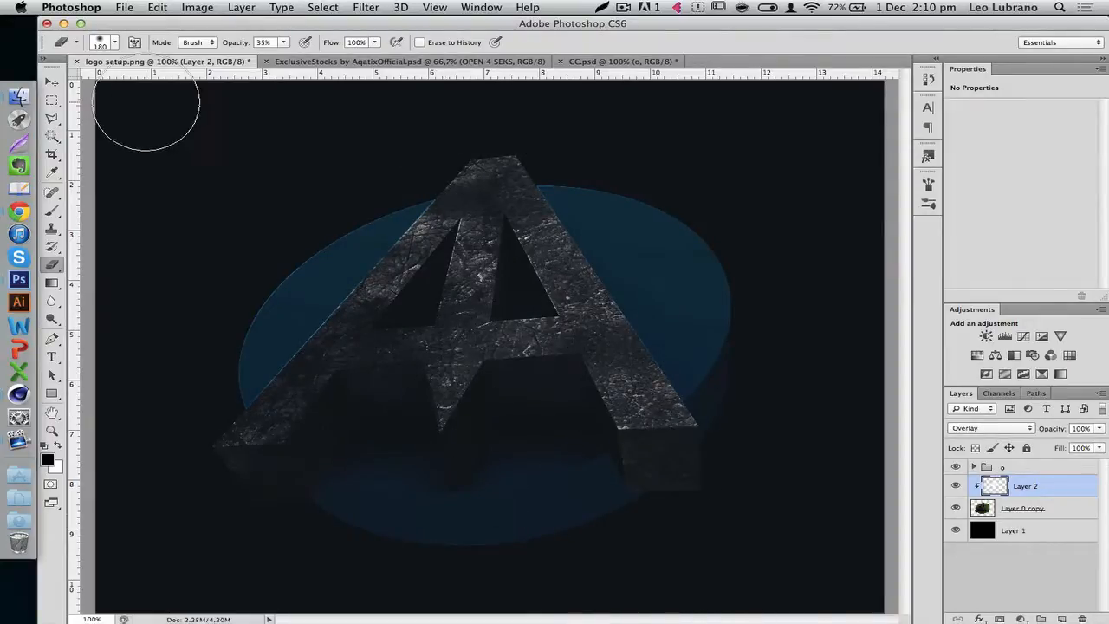
pyautogui.click(51, 81)
pyautogui.press('super+minus')
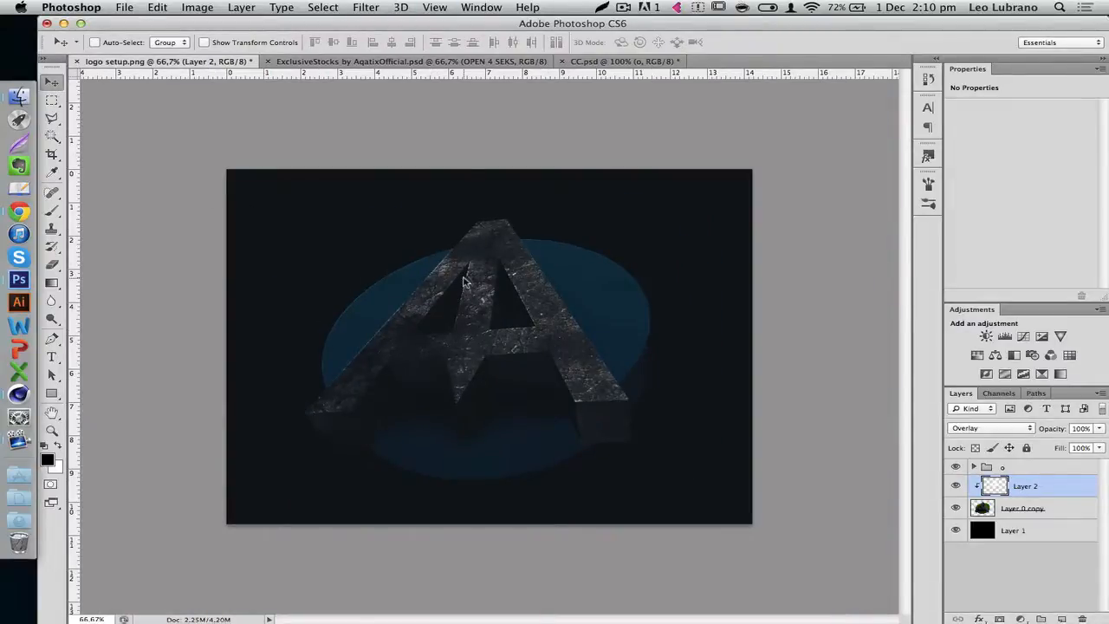
# Create a new transparent 800 × 800 px document at 72 pixels/inch and fill it with black.
pyautogui.press('super+n')
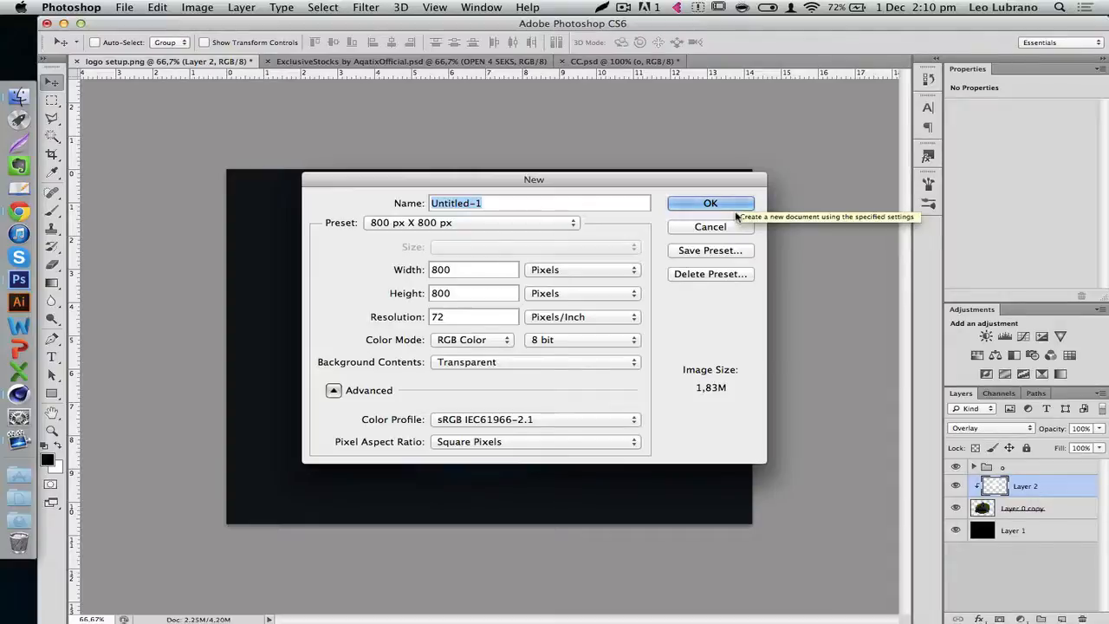
pyautogui.click(708, 208)
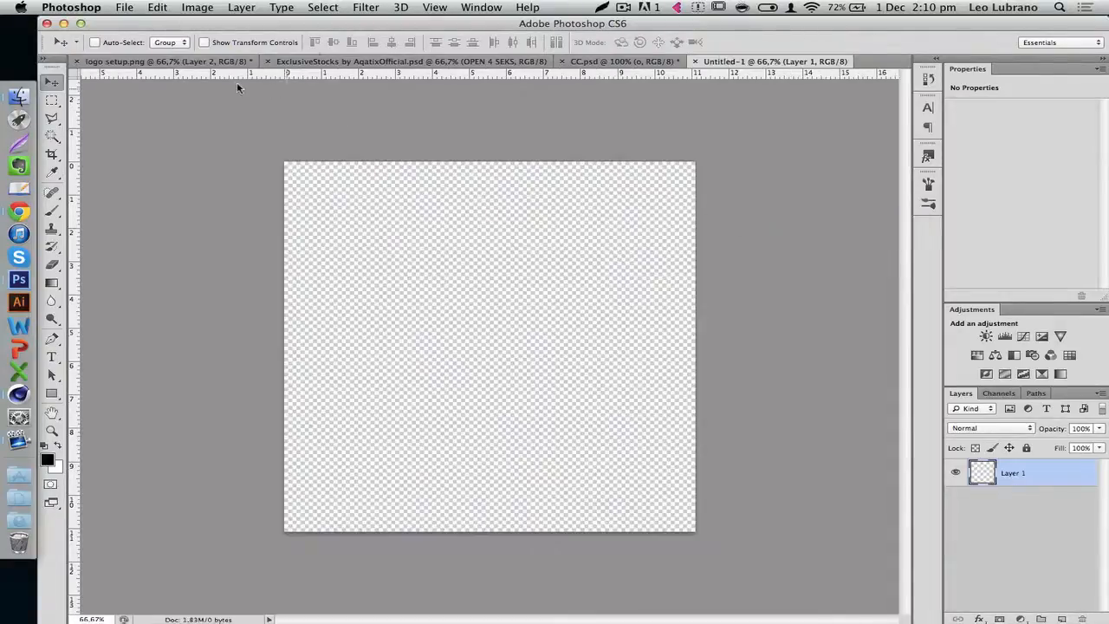
pyautogui.hotkey('alt', 'BackSpace')
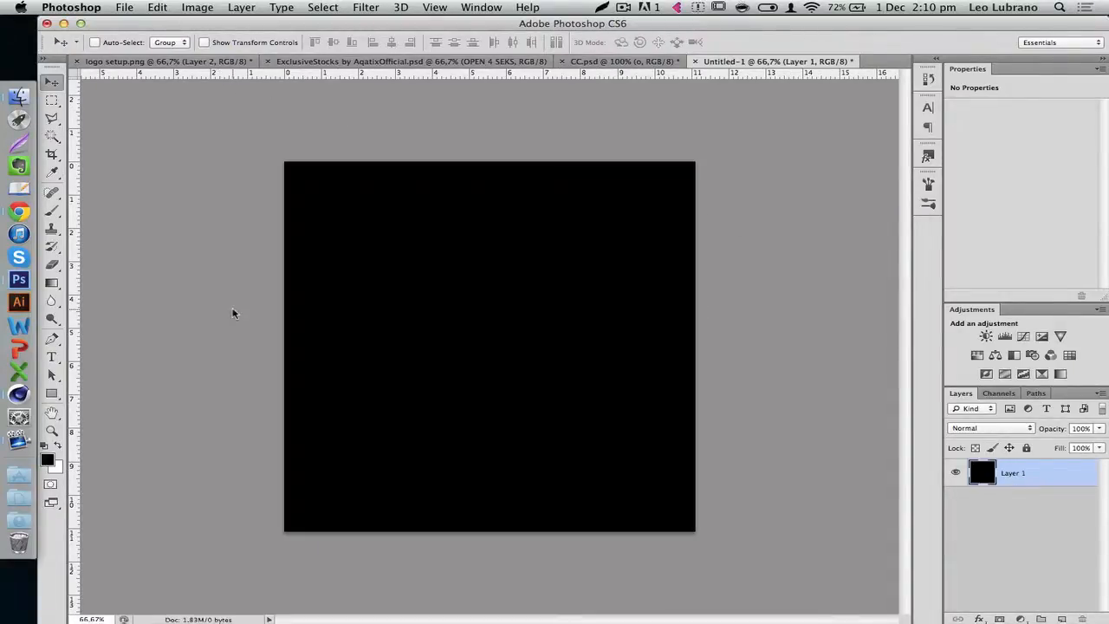
# Return to logo setup.png and merge the clipped overlay layer with the logo layer.
pyautogui.click(115, 64)
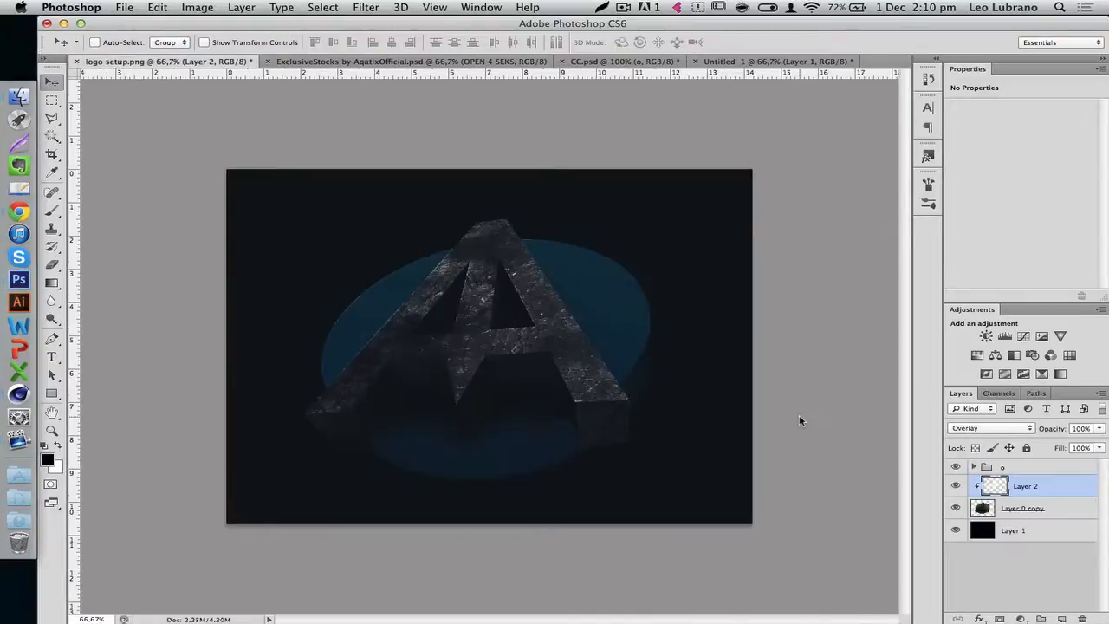
pyautogui.keyDown('shift'); pyautogui.click(1031, 509); pyautogui.keyUp('shift')
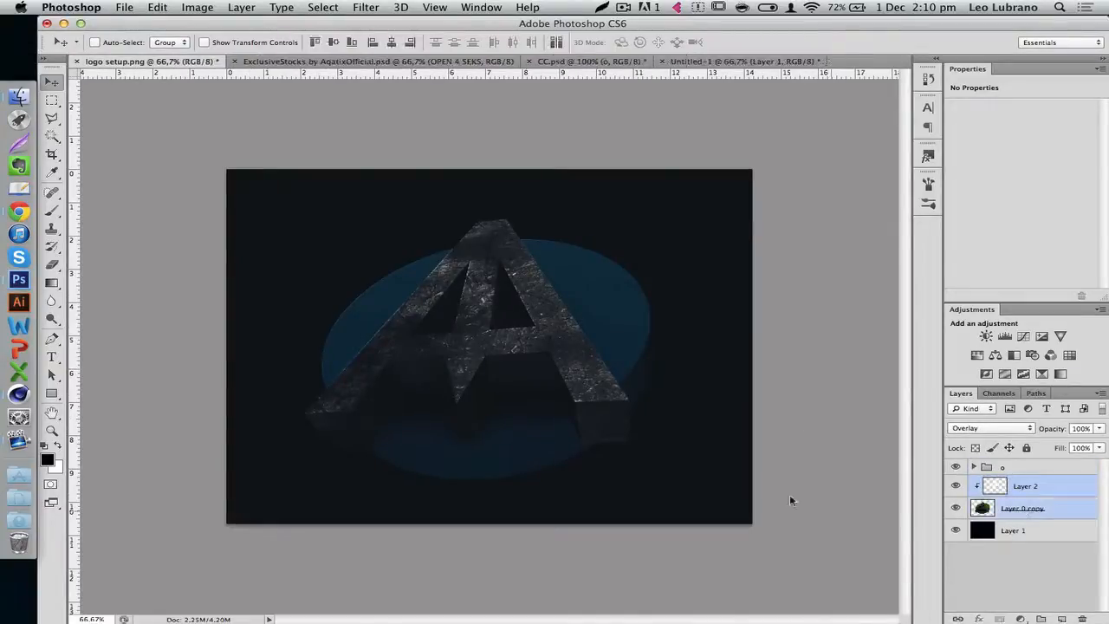
pyautogui.press('super+plus')
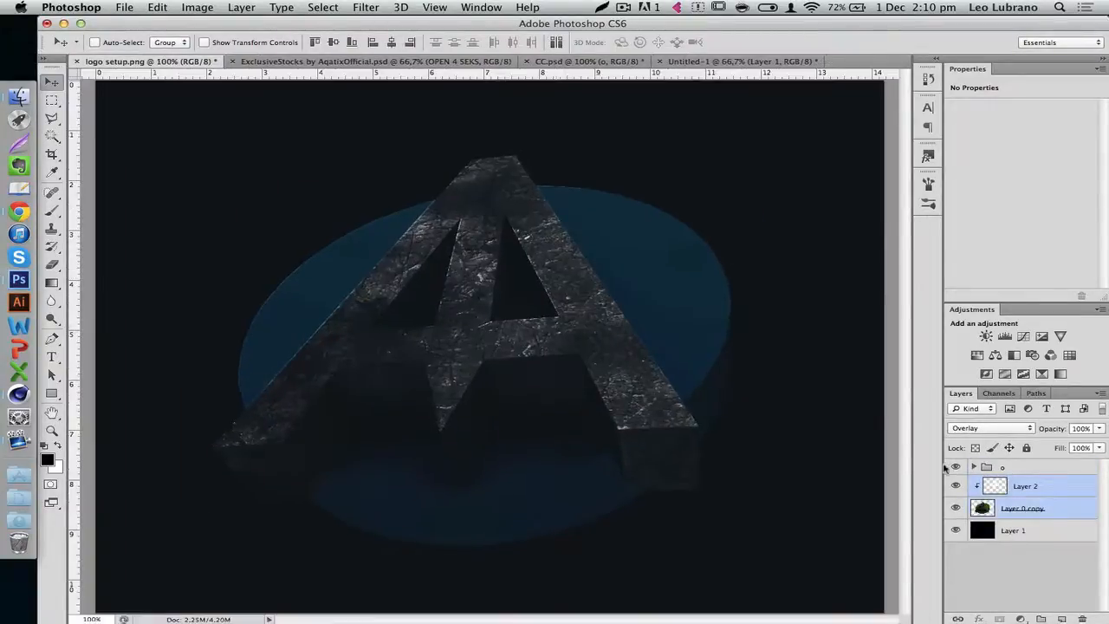
pyautogui.click(1044, 495)
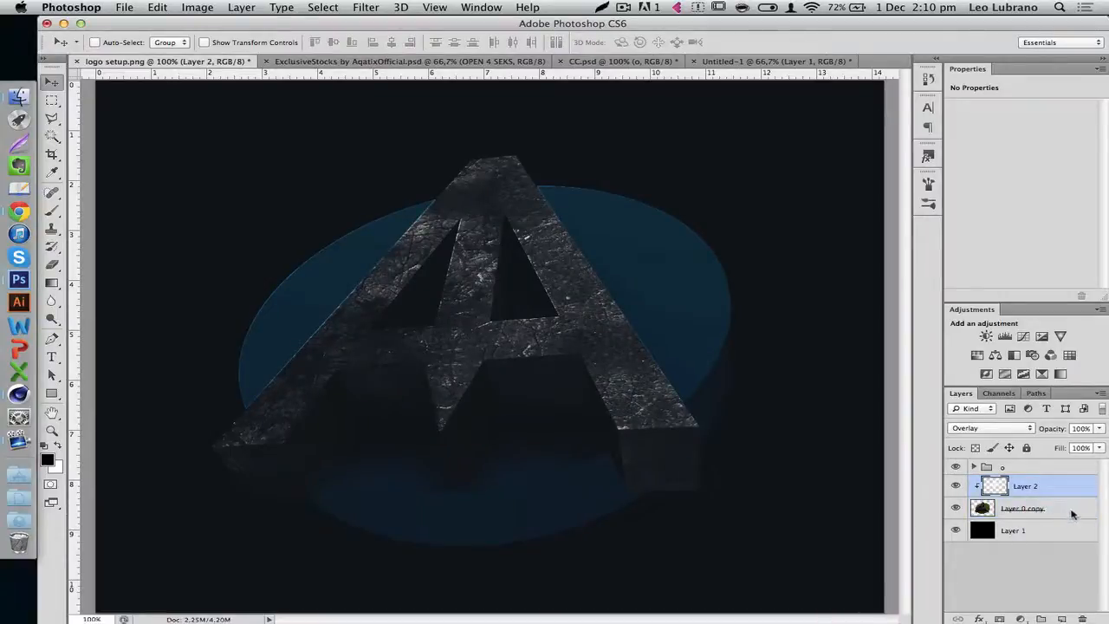
pyautogui.keyDown('shift'); pyautogui.click(1071, 513); pyautogui.keyUp('shift')
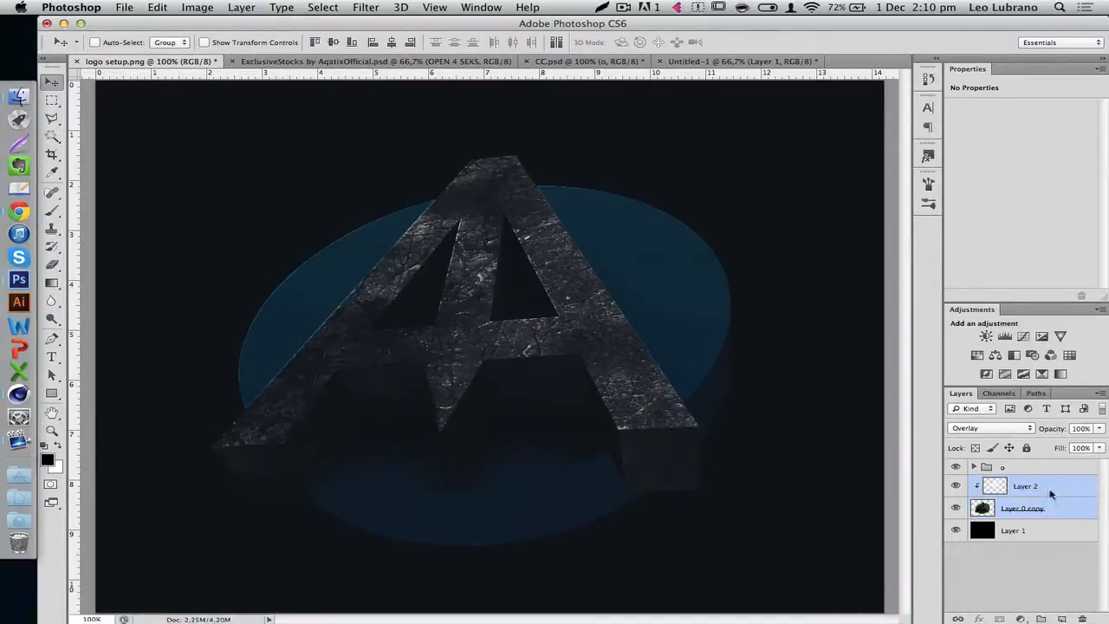
pyautogui.press('super+e')
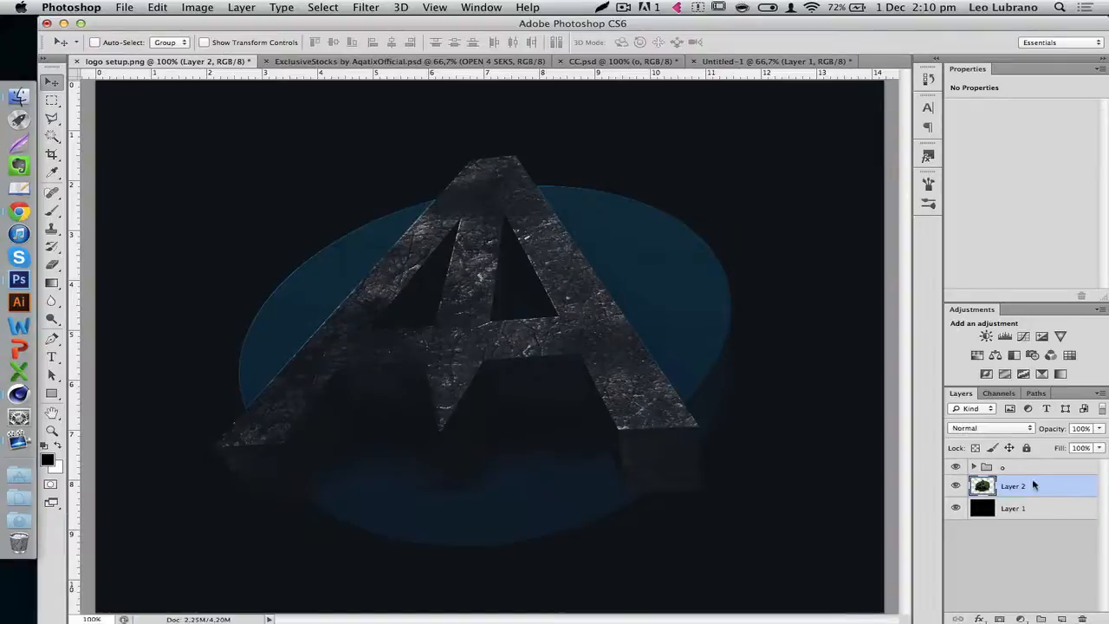
# Copy group o and the merged logo layer into the new Untitled-1 document.
pyautogui.keyDown('shift'); pyautogui.click(1025, 469); pyautogui.keyUp('shift')
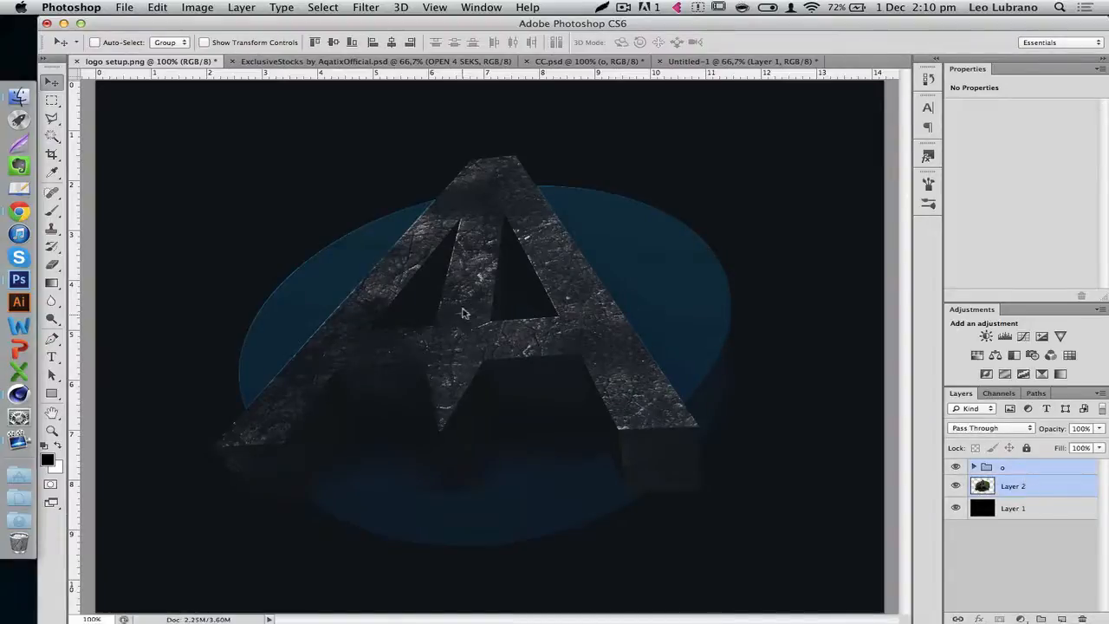
pyautogui.moveTo(464, 313); pyautogui.dragTo(491, 336)
pyautogui.press('super+plus')
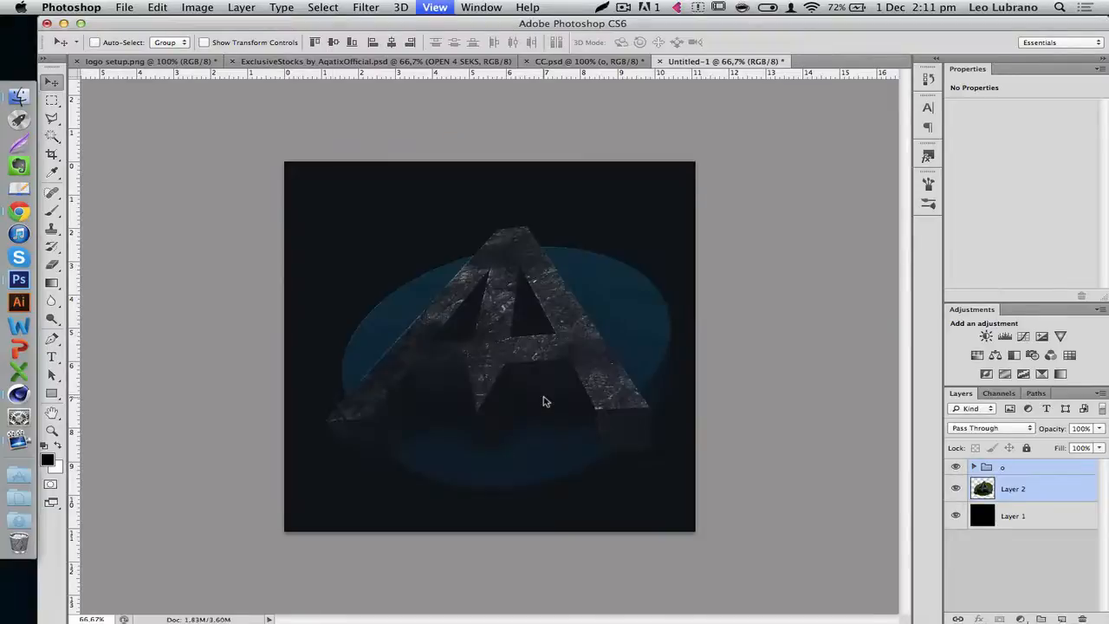
# Centre the merged logo layer horizontally and vertically on the 800 × 800 px canvas.
pyautogui.click(1038, 492)
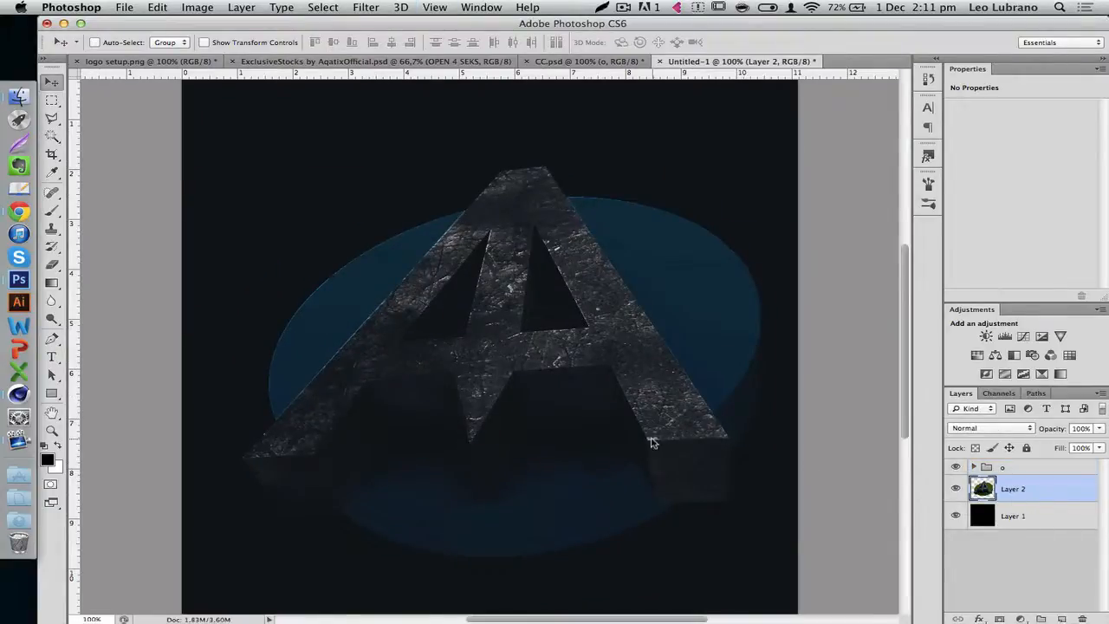
pyautogui.moveTo(654, 442); pyautogui.dragTo(629, 428)
pyautogui.press('super+minus')
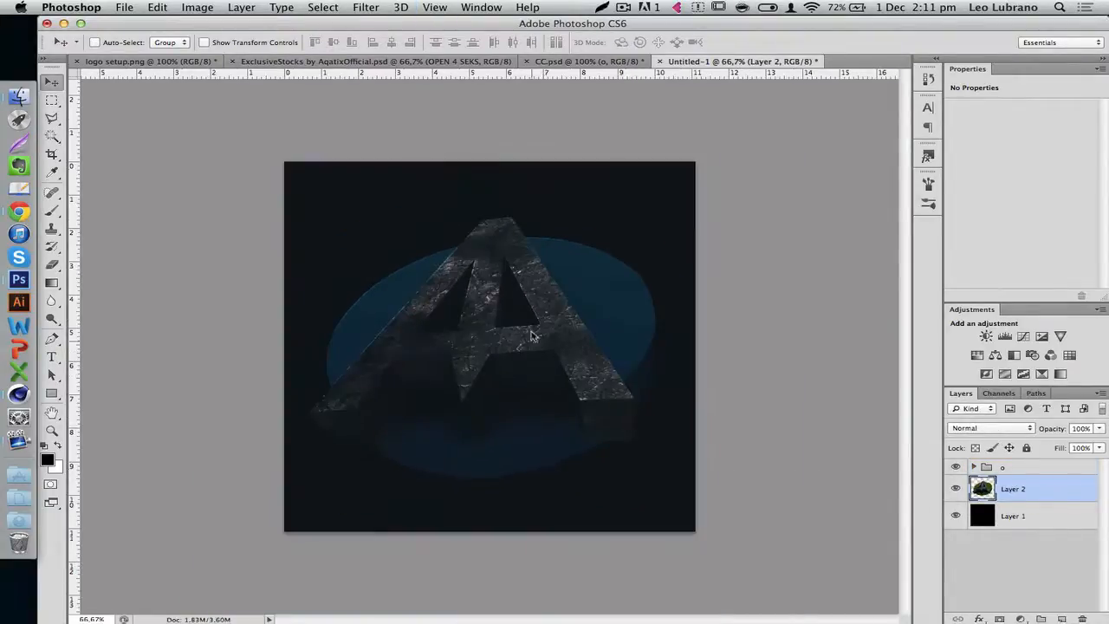
pyautogui.press('super+a')
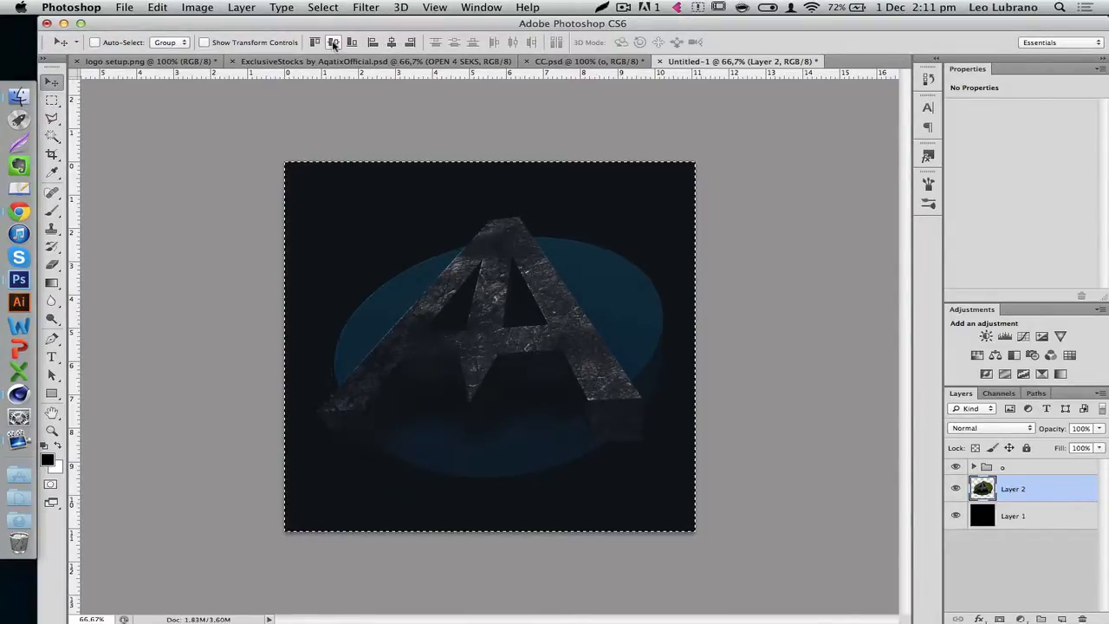
pyautogui.press('super+d')
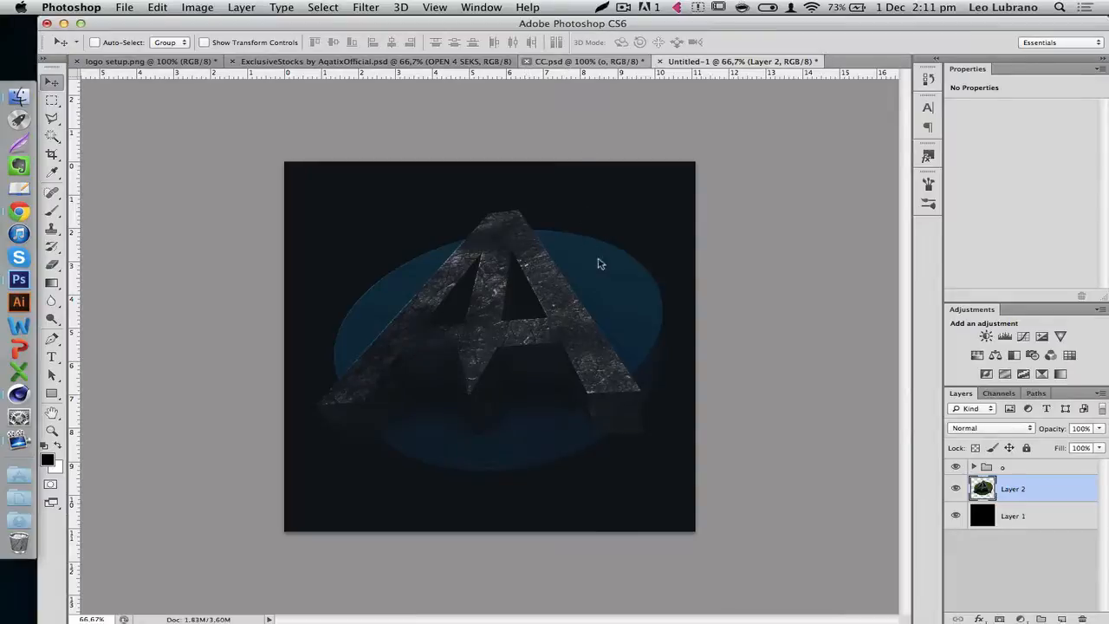
# Close the CC.psd document.
pyautogui.click(538, 224)
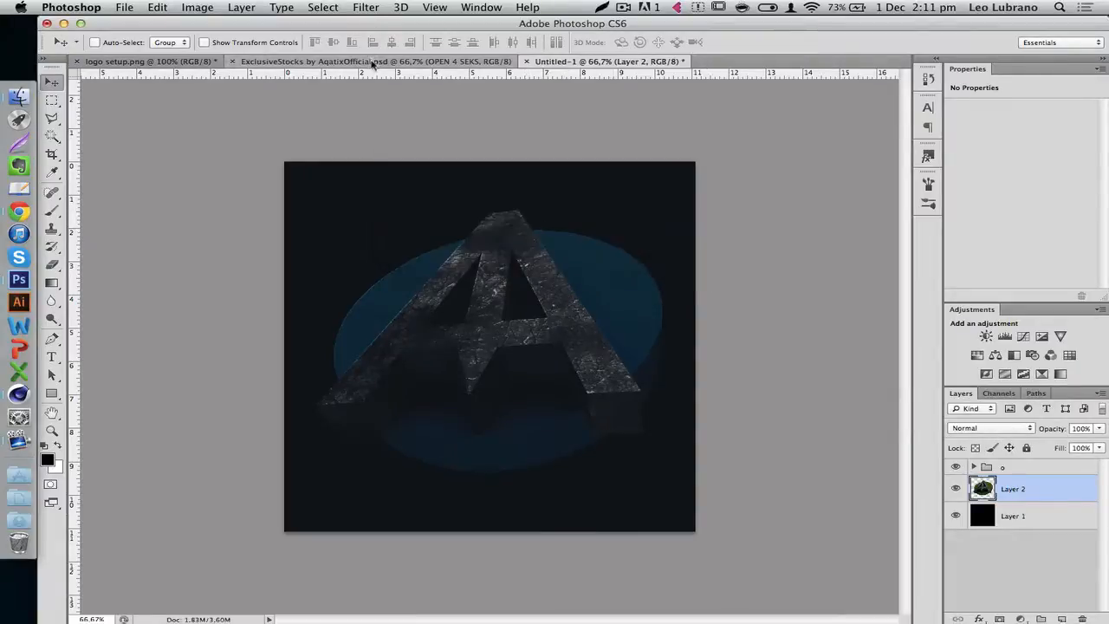
# Look through the Techy and Sweg groups inside OPEN 4 SEKS in the ExclusiveStocks by AqatixOfficial.psd document.
pyautogui.click(373, 62)
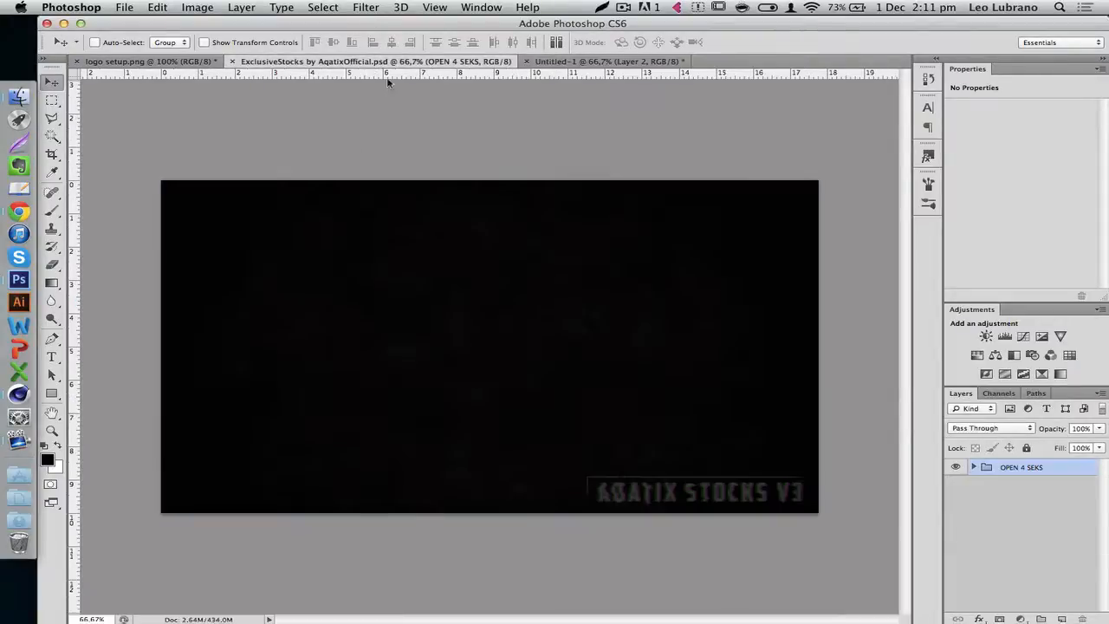
pyautogui.click(974, 467)
pyautogui.scroll(-1, 984, 520)
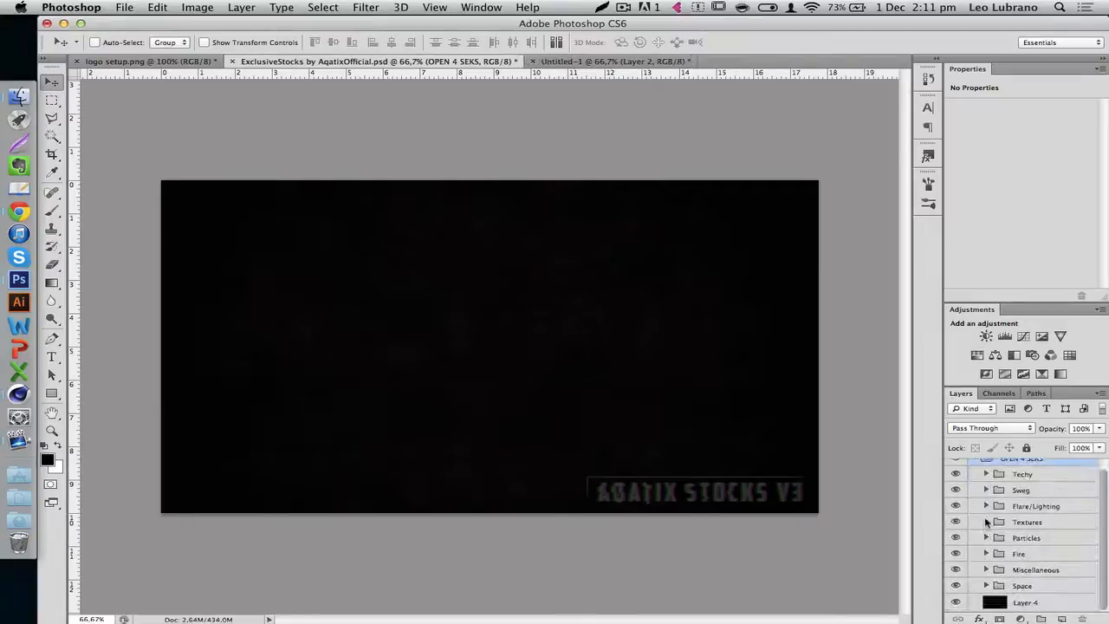
pyautogui.click(985, 475)
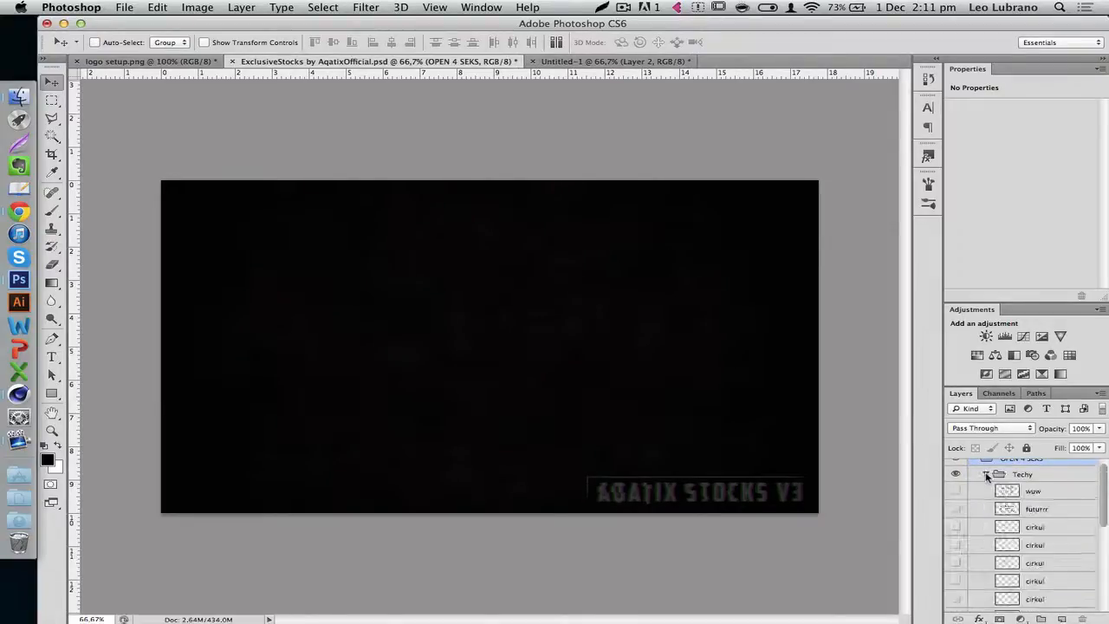
pyautogui.click(985, 475)
pyautogui.click(986, 490)
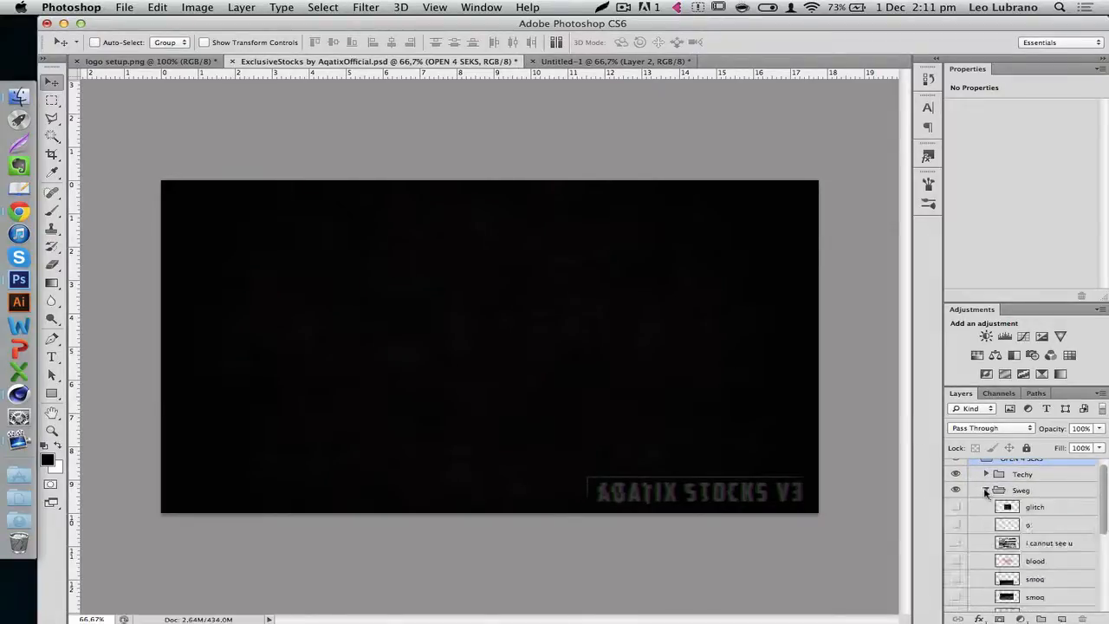
pyautogui.click(985, 490)
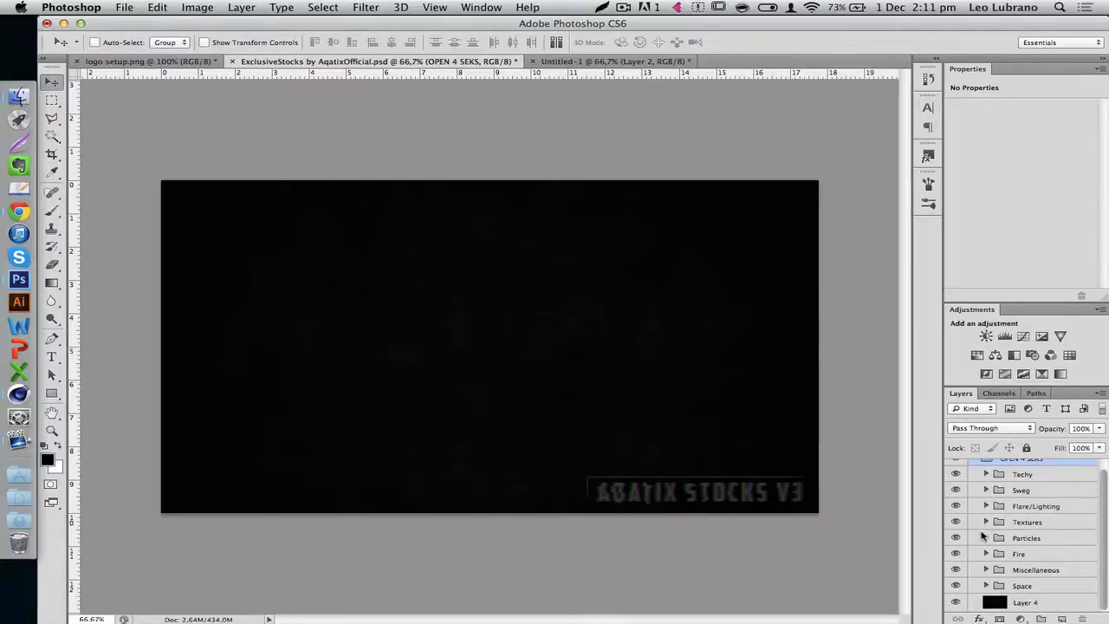
pyautogui.scroll(1, 986, 542)
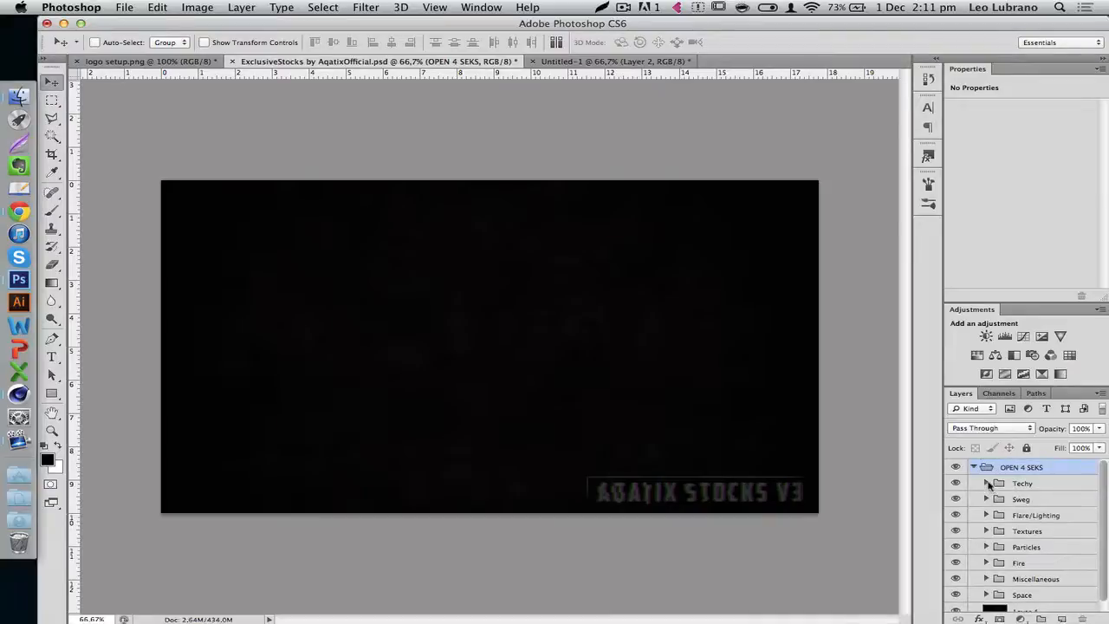
# Preview several stock layers in the Techy group one by one, including wuw, cirkul, interface and noice.
pyautogui.click(985, 483)
pyautogui.click(957, 500)
pyautogui.click(957, 500)
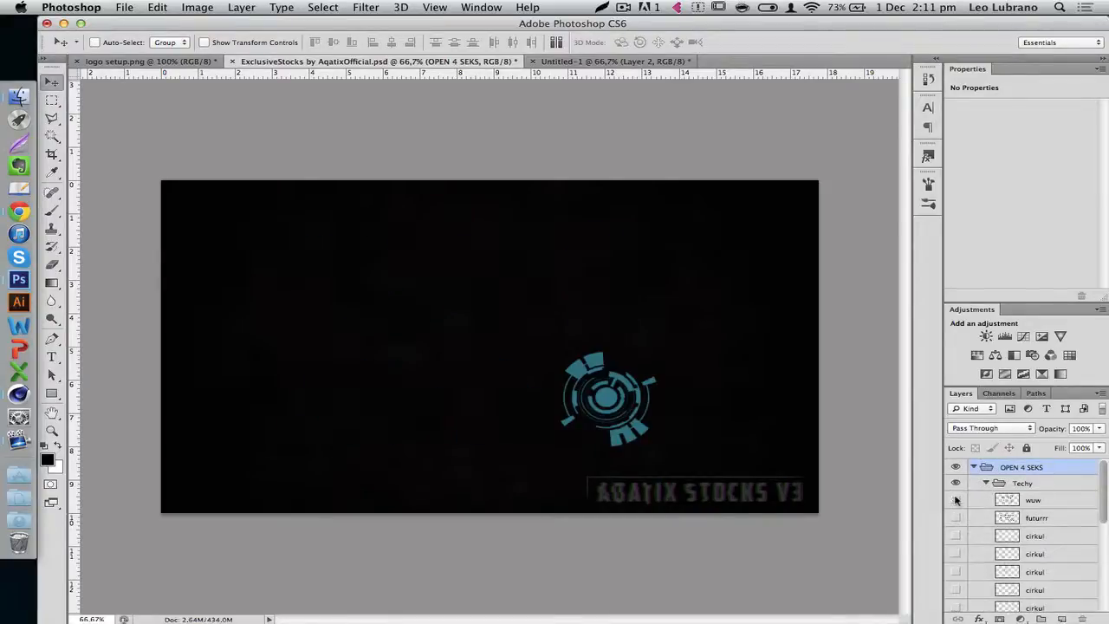
pyautogui.click(955, 552)
pyautogui.click(955, 555)
pyautogui.click(954, 590)
pyautogui.click(954, 590)
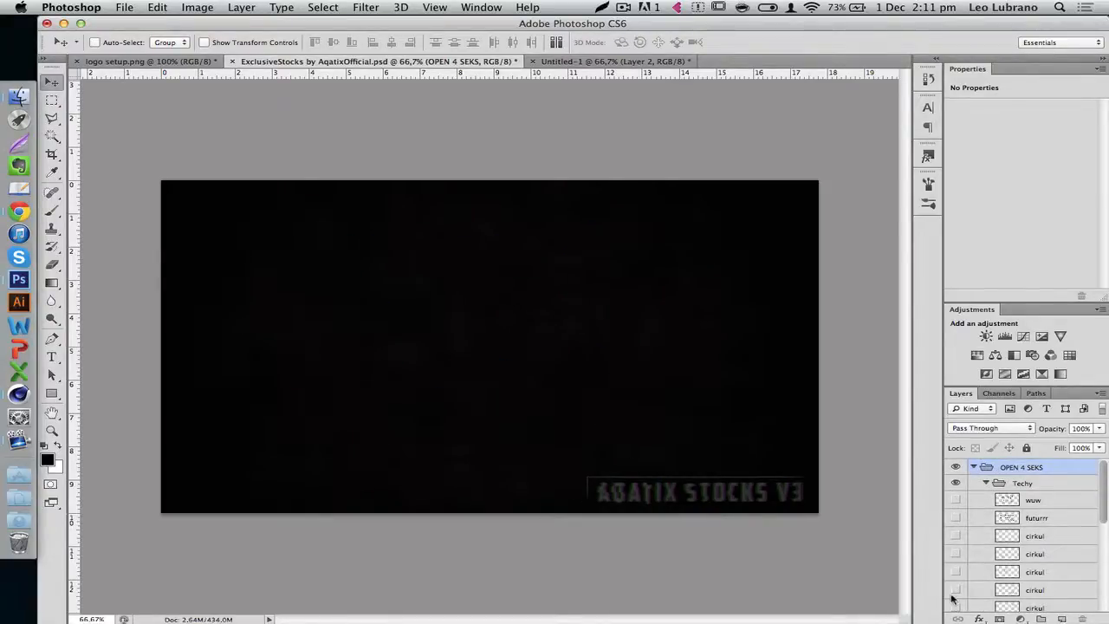
pyautogui.scroll(-4, 955, 589)
pyautogui.click(956, 563)
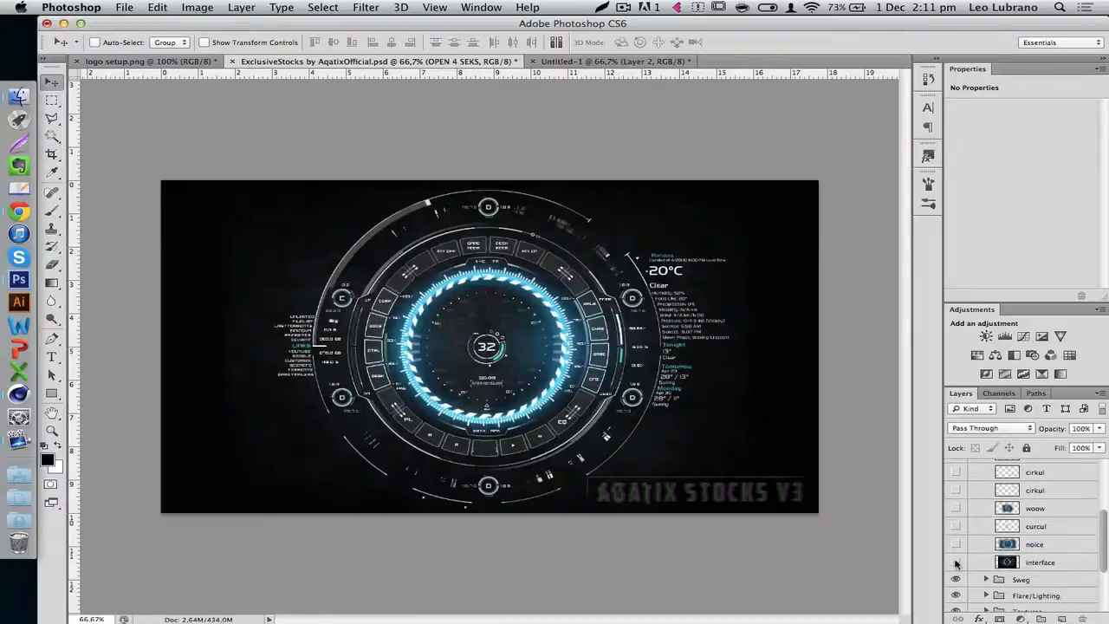
pyautogui.click(955, 563)
pyautogui.click(955, 544)
pyautogui.click(955, 543)
pyautogui.scroll(4, 970, 520)
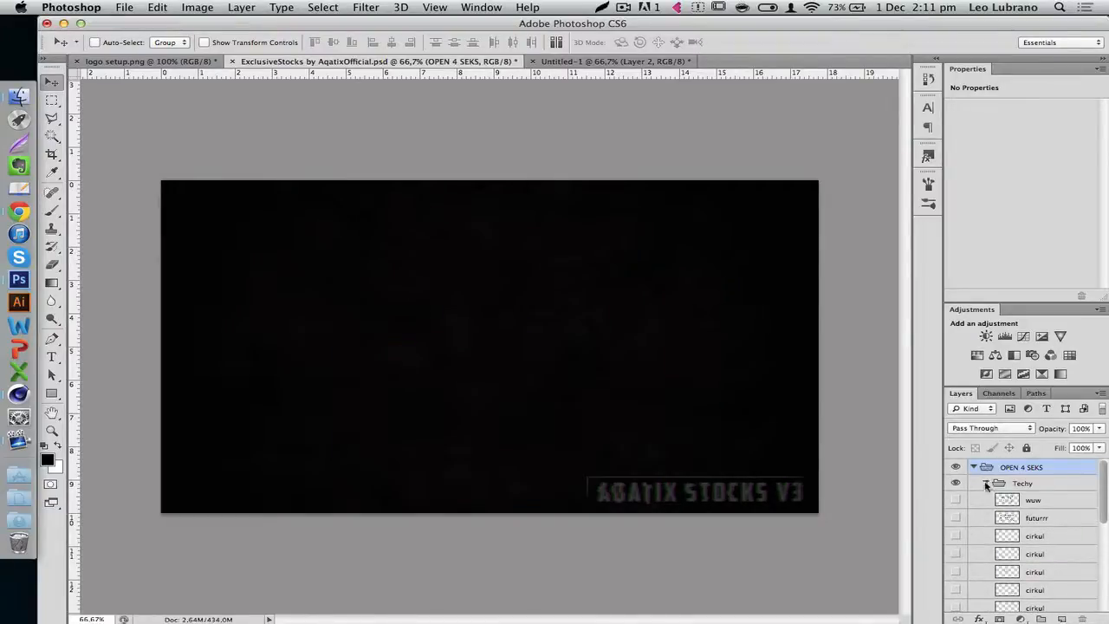
pyautogui.click(986, 483)
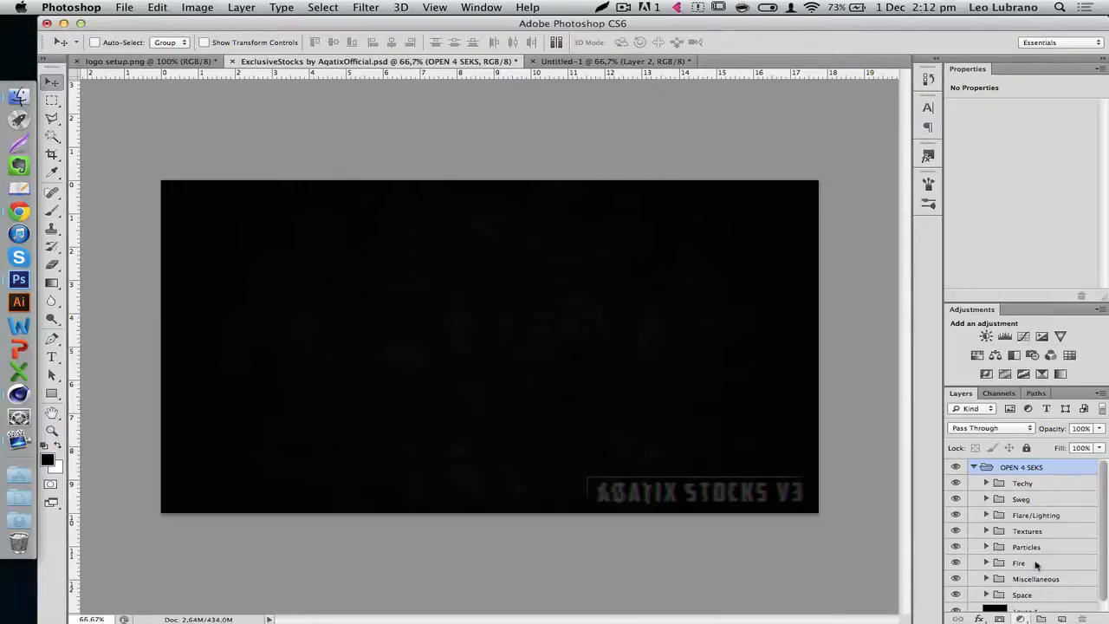
# Copy the orange Brush Source layer from the Flare/Lighting group into Untitled-1, position it along the canvas top, and set its opacity to 38%.
pyautogui.click(986, 515)
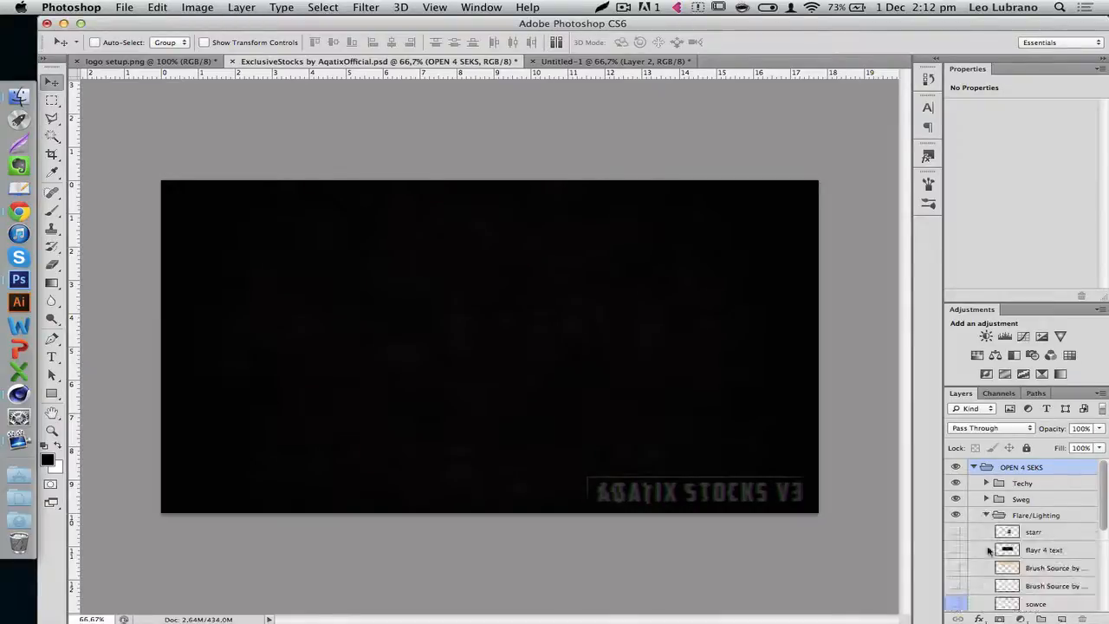
pyautogui.click(1051, 570)
pyautogui.moveTo(682, 56)
pyautogui.mouseDown()
pyautogui.moveTo(641, 62)
pyautogui.moveTo(523, 281)
pyautogui.mouseUp()
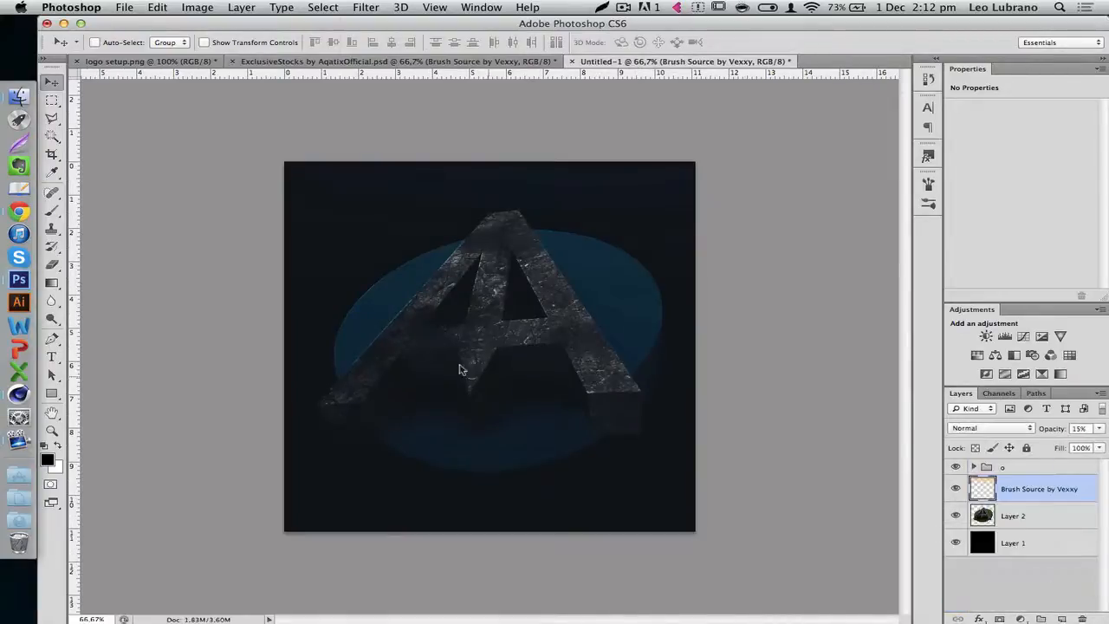
pyautogui.moveTo(460, 370)
pyautogui.mouseDown()
pyautogui.moveTo(427, 324)
pyautogui.moveTo(425, 359)
pyautogui.moveTo(396, 396)
pyautogui.moveTo(358, 359)
pyautogui.mouseUp()
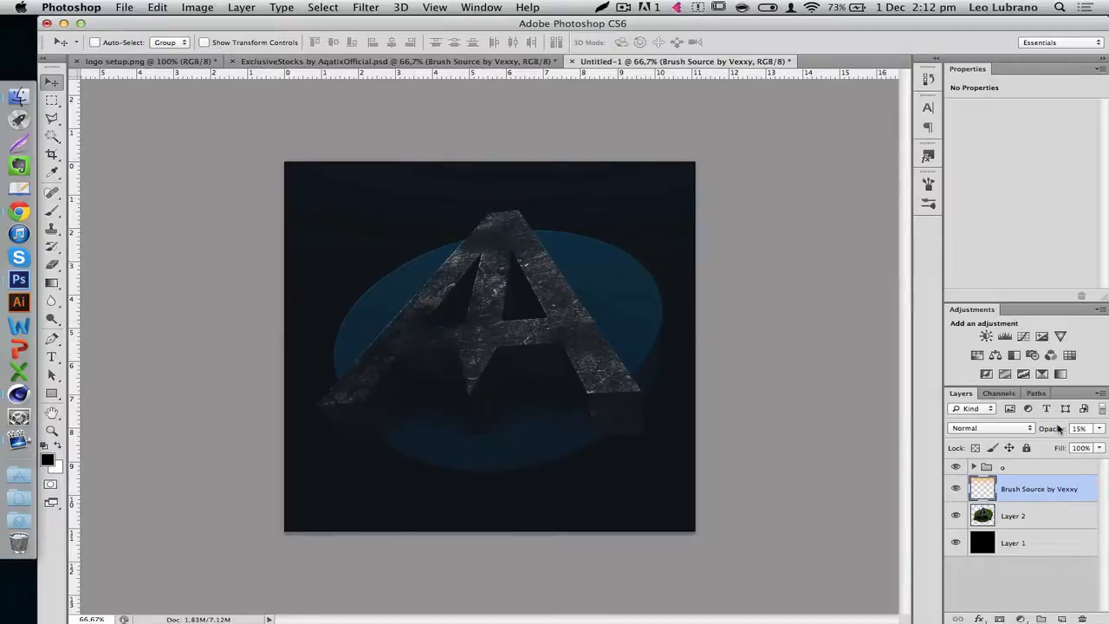
pyautogui.click(1058, 428)
pyautogui.moveTo(1066, 429); pyautogui.dragTo(1069, 430)
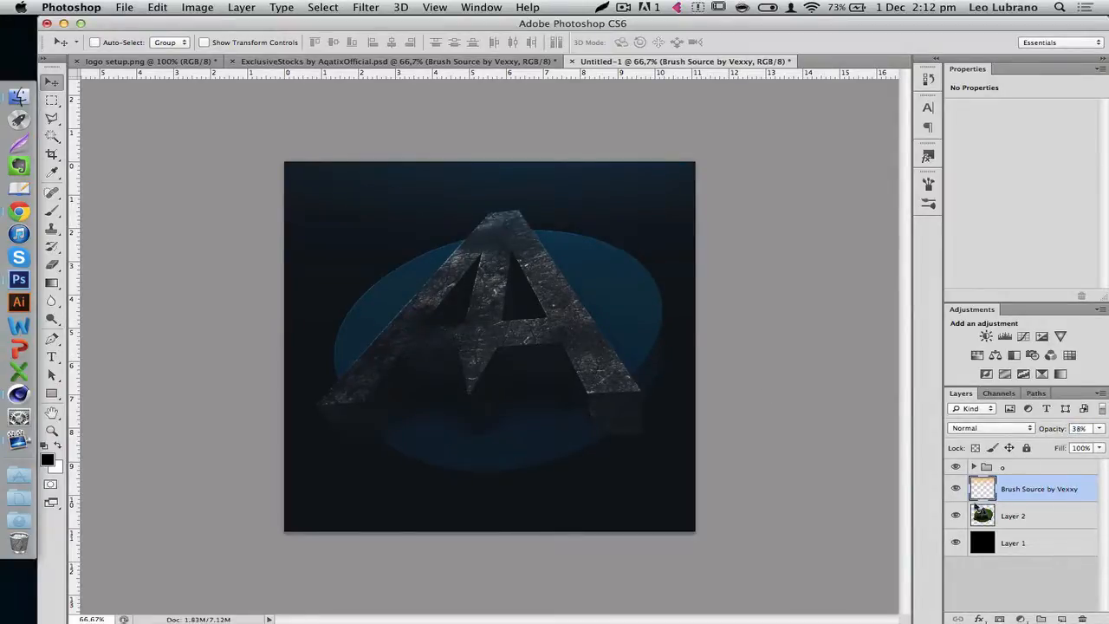
# Hide the Brush Source layer, add a new empty layer above it, and set up a soft round 479 px brush with 0% hardness.
pyautogui.click(955, 488)
pyautogui.click(1061, 619)
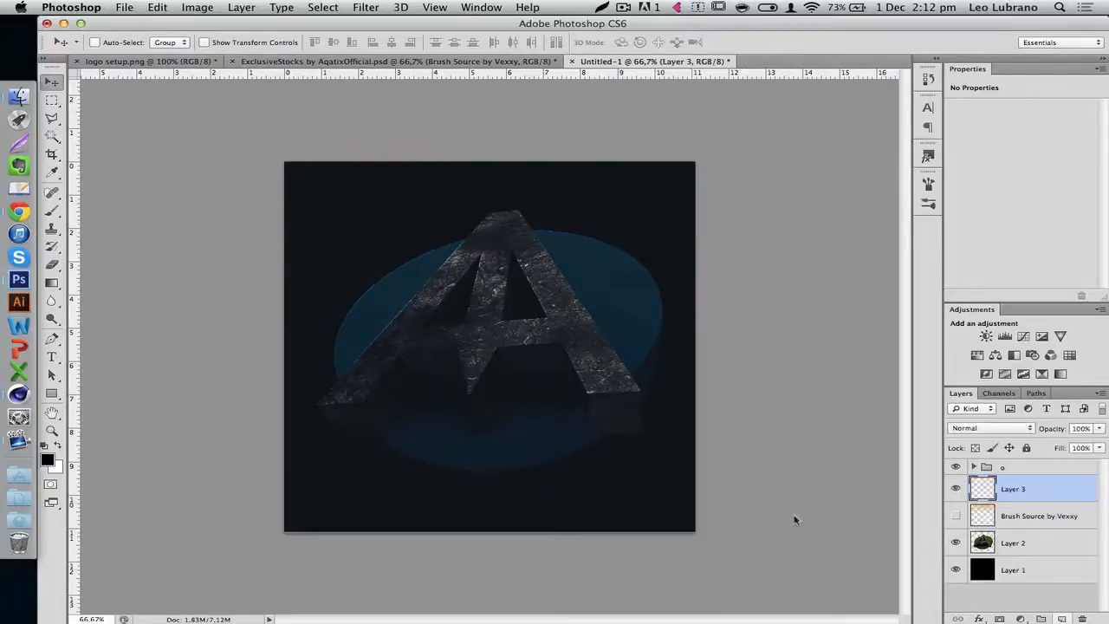
pyautogui.click(48, 212)
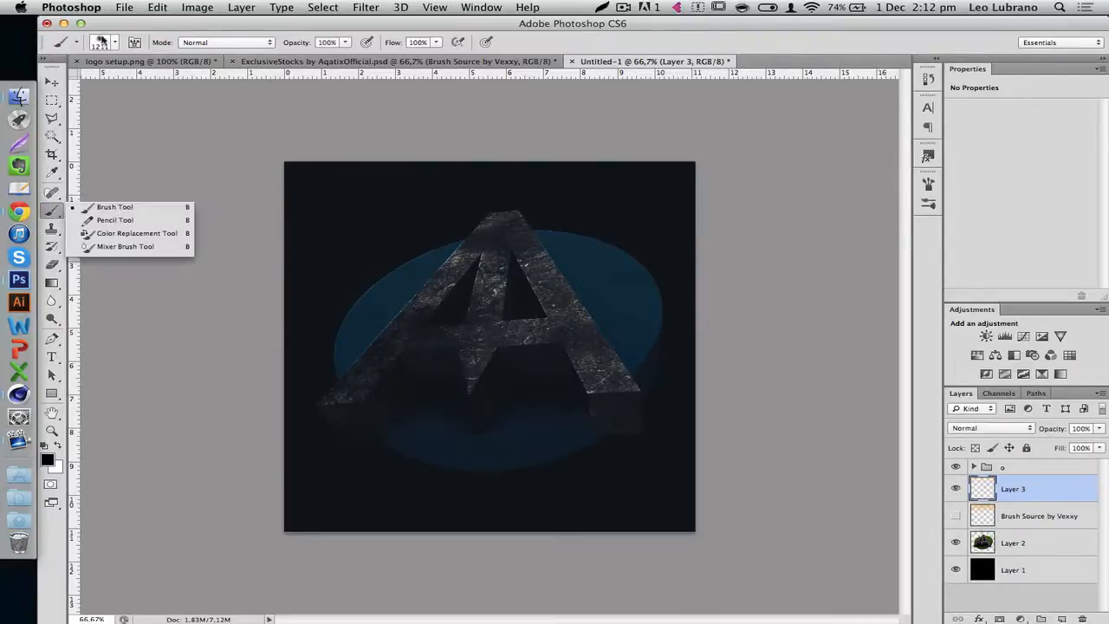
pyautogui.click(100, 42)
pyautogui.moveTo(201, 88); pyautogui.dragTo(191, 86)
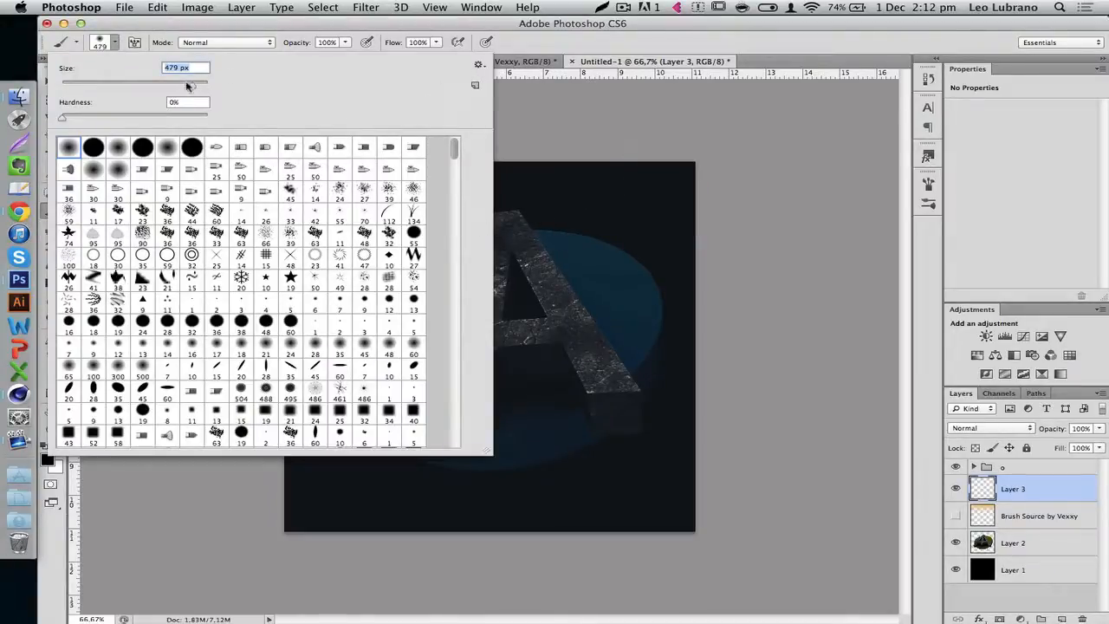
pyautogui.click(184, 24)
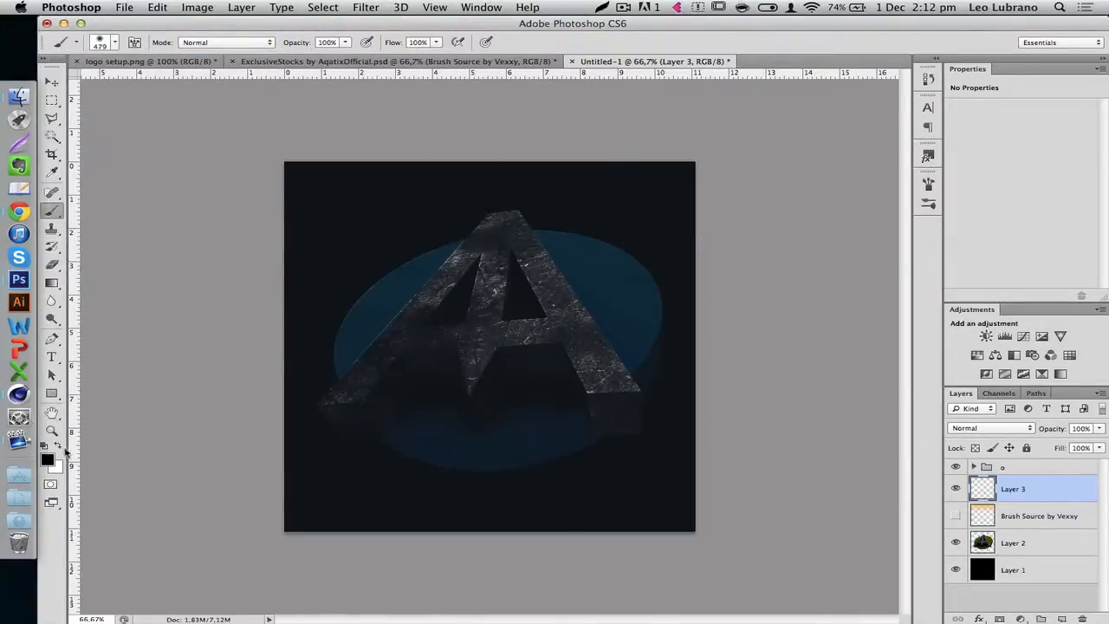
# Set the foreground colour to bright green for the brush.
pyautogui.click(47, 463)
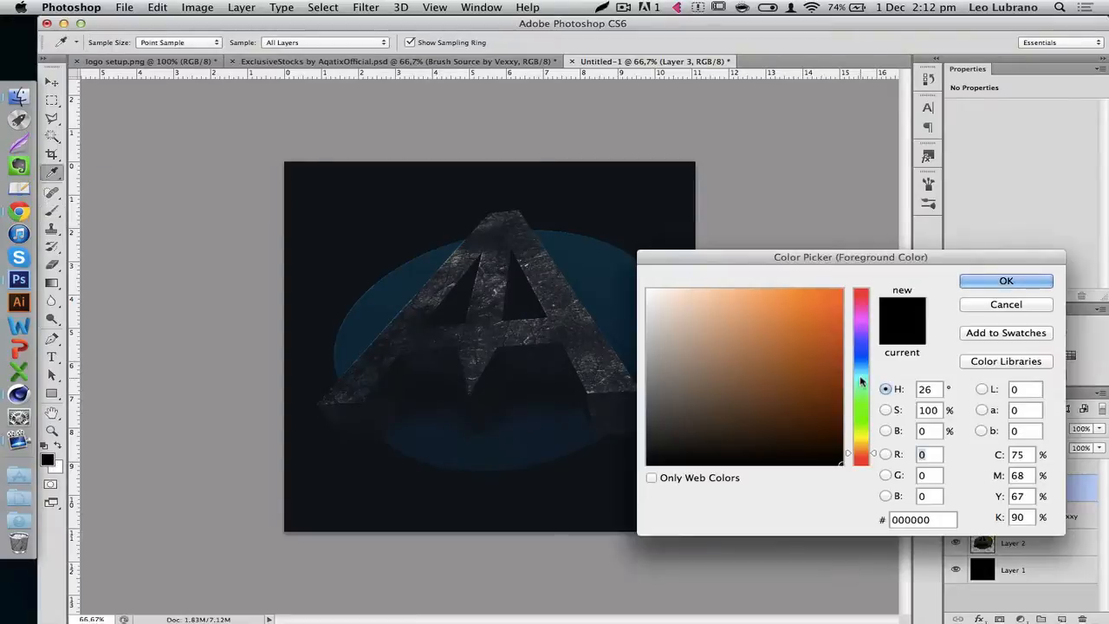
pyautogui.click(860, 406)
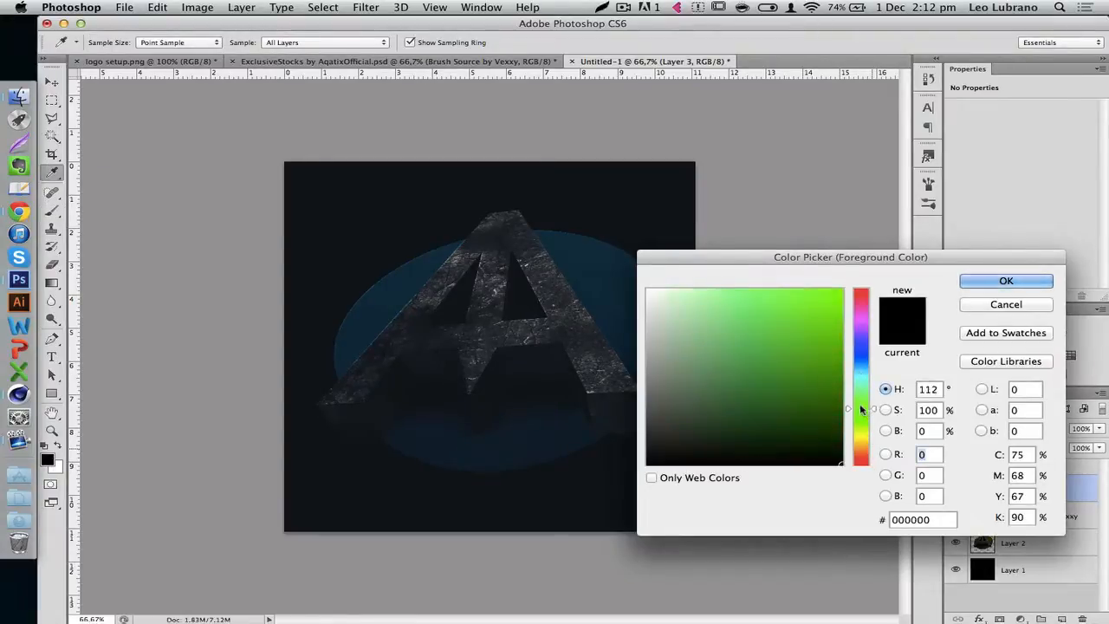
pyautogui.click(755, 344)
pyautogui.press('Return')
pyautogui.press('b')
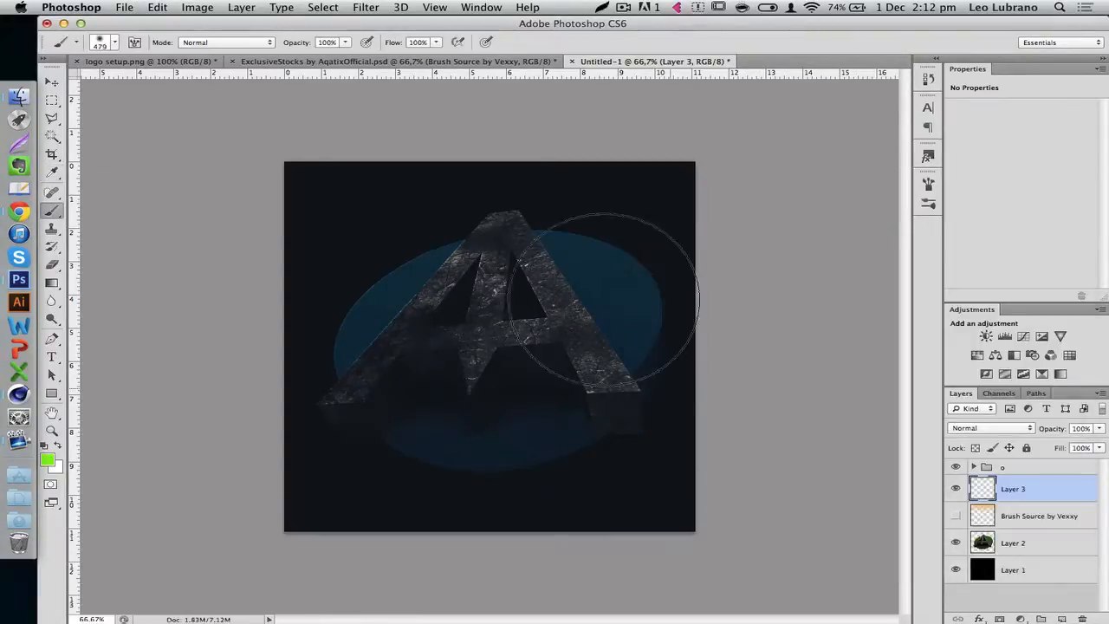
# Paint a soft horizontal glow along the upper edge of the canvas on Layer 3.
pyautogui.press('super+minus')
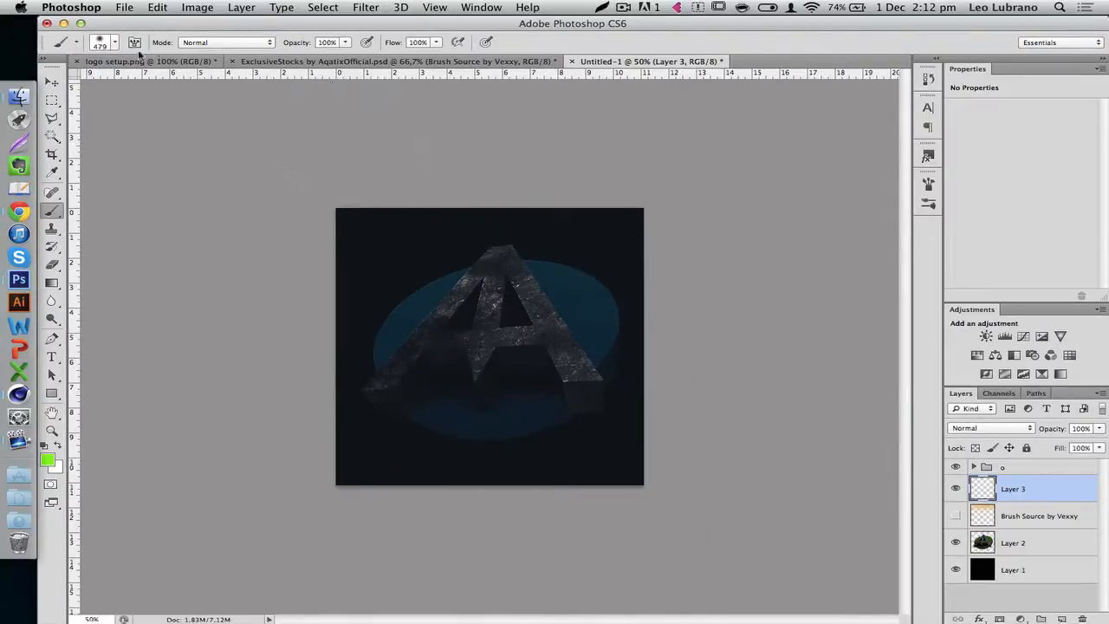
pyautogui.click(102, 46)
pyautogui.click(155, 8)
pyautogui.click(153, 8)
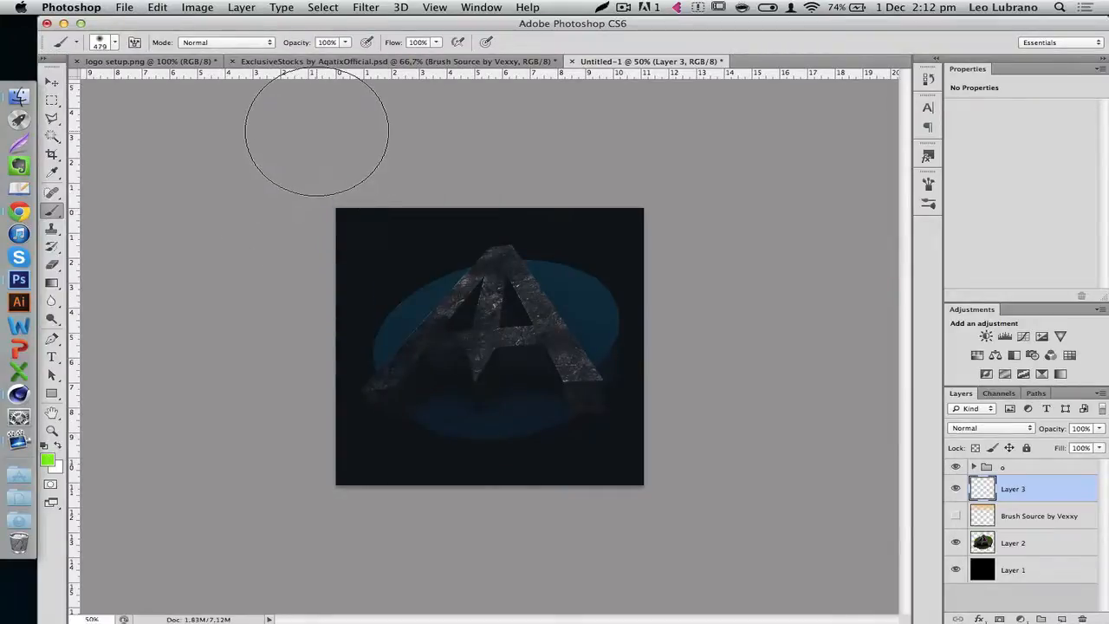
pyautogui.moveTo(363, 139); pyautogui.dragTo(664, 136)
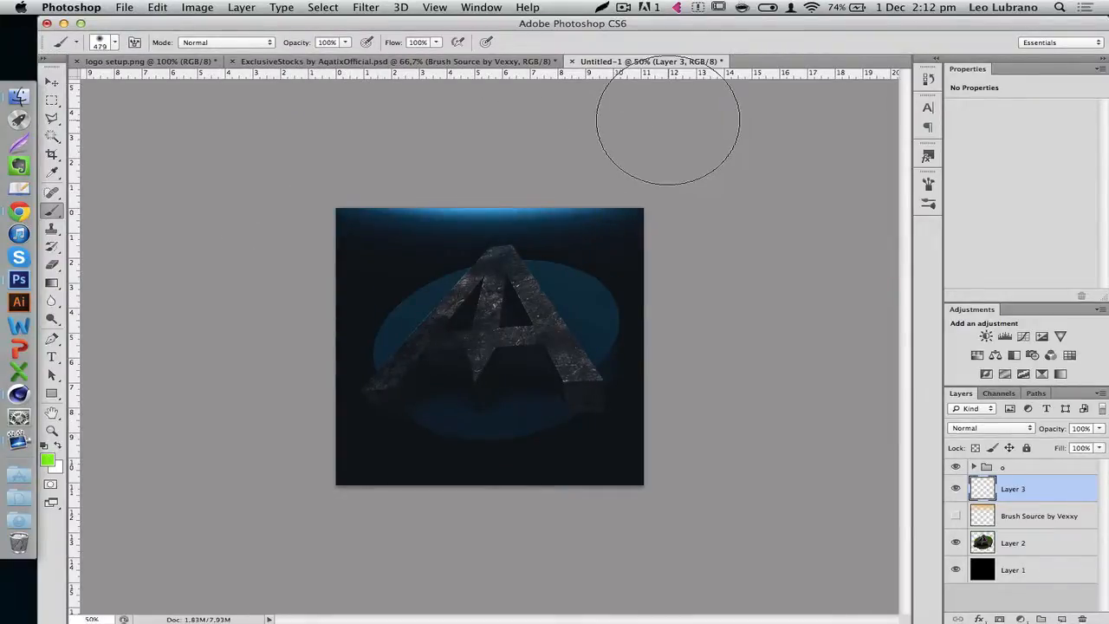
pyautogui.press('super+plus')
pyautogui.press('super+plus')
pyautogui.scroll(5, 462, 290)
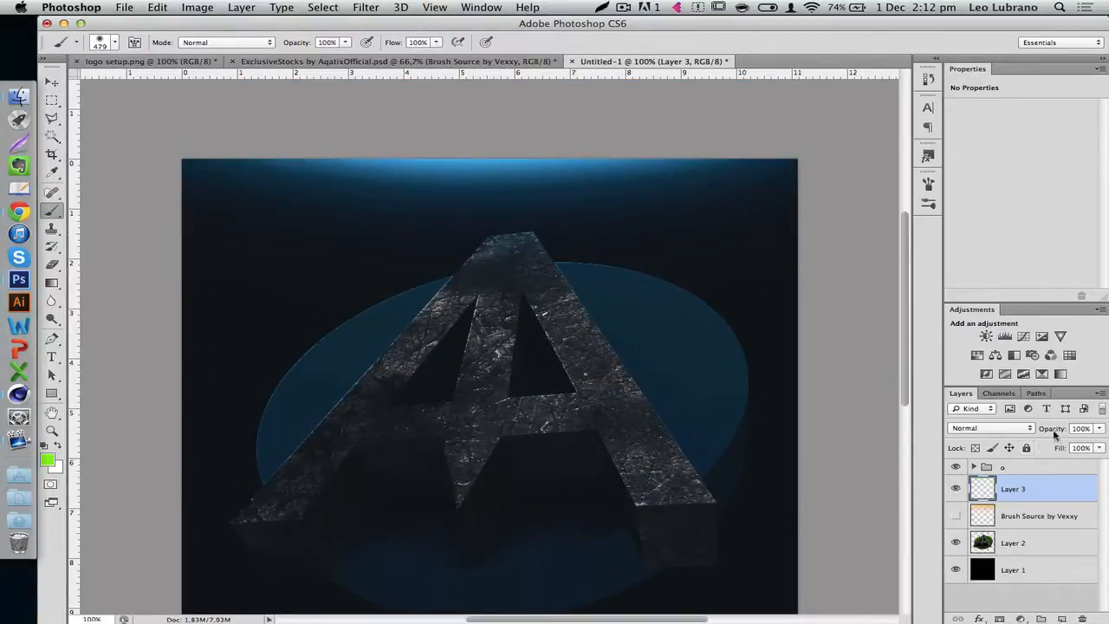
# Nudge the painted glow on Layer 3 slightly and set the layer's opacity to 56%.
pyautogui.moveTo(1055, 430); pyautogui.dragTo(1014, 430)
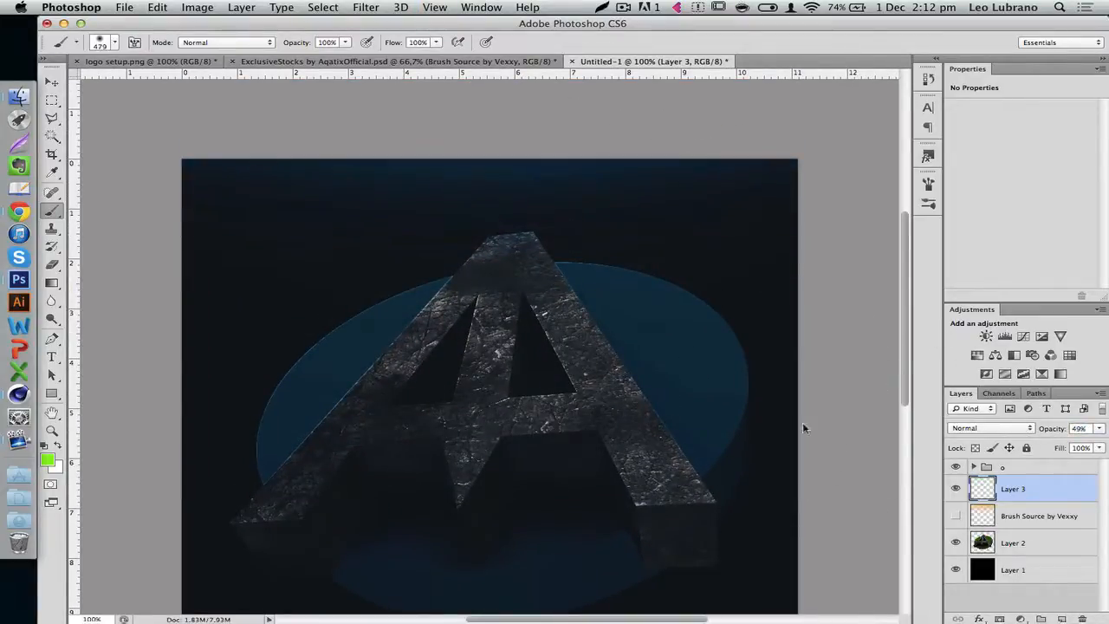
pyautogui.press('v')
pyautogui.press('super+minus')
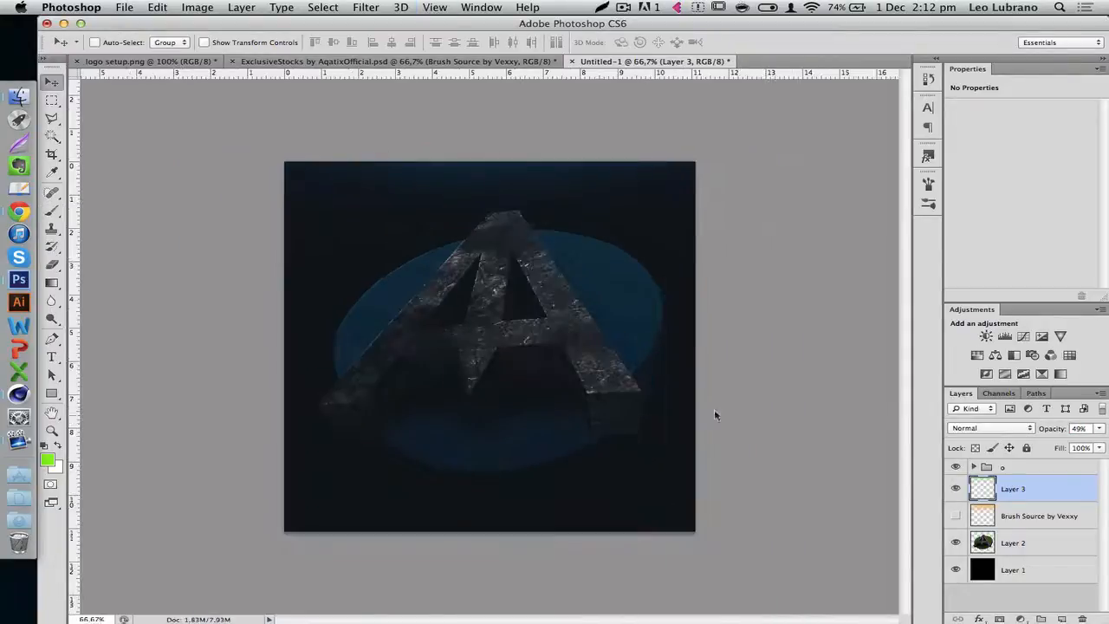
pyautogui.moveTo(491, 279); pyautogui.dragTo(490, 287)
pyautogui.moveTo(1053, 431); pyautogui.dragTo(1057, 433)
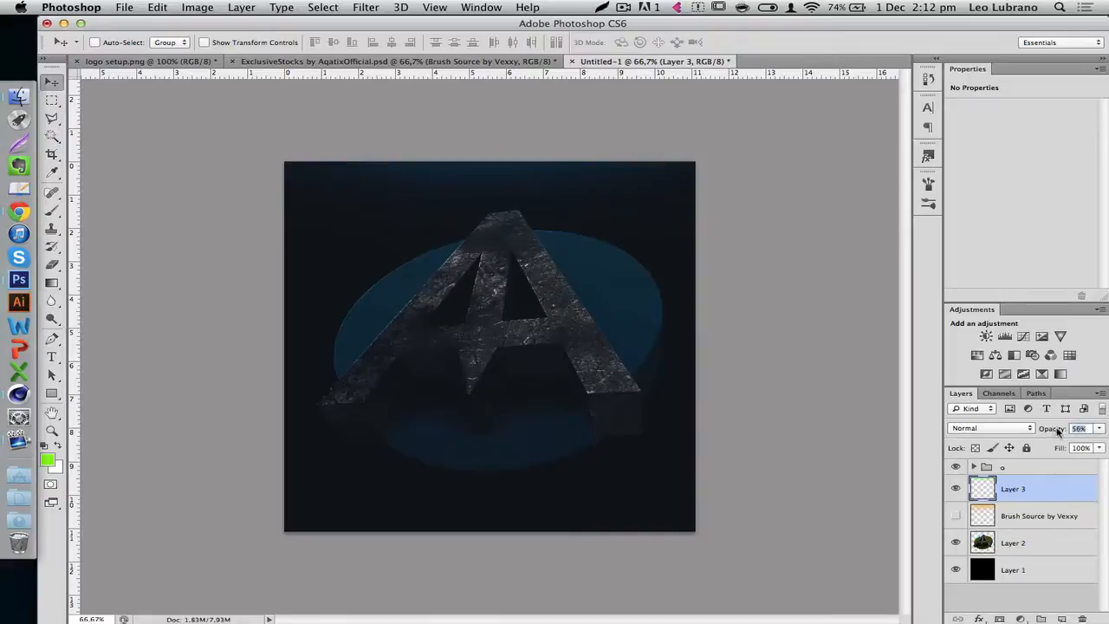
# Show the Brush Source layer again and delete the painted glow layer, Layer 3.
pyautogui.click(956, 490)
pyautogui.click(955, 516)
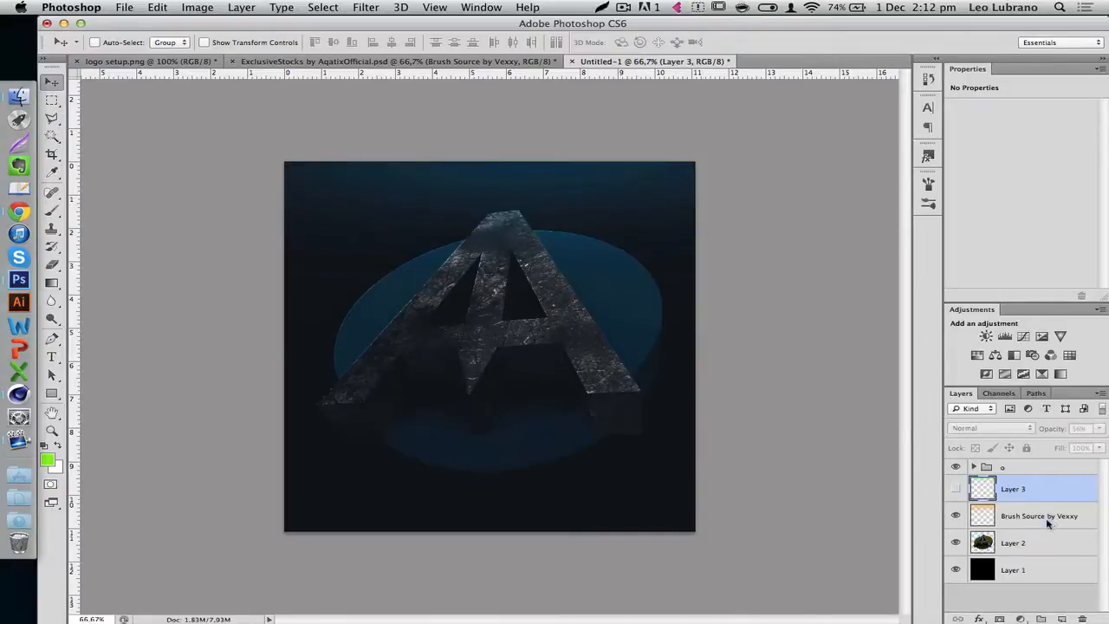
pyautogui.click(1047, 523)
pyautogui.click(991, 484)
pyautogui.press('Delete')
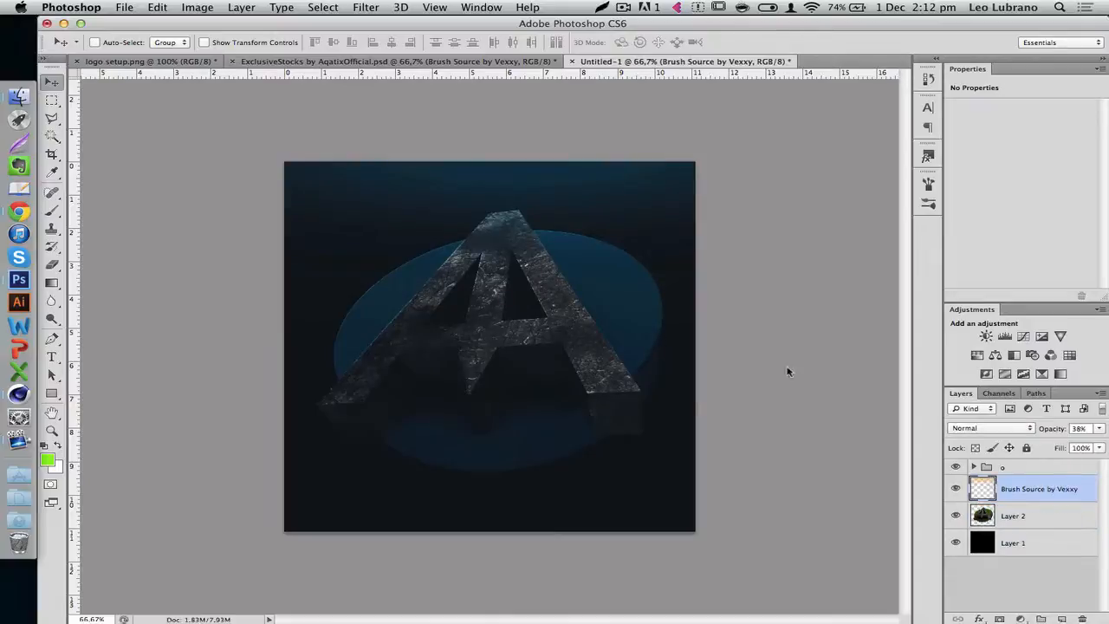
# Return to the ExclusiveStocks document and show the second smoq layer in the Sweg group.
pyautogui.click(405, 61)
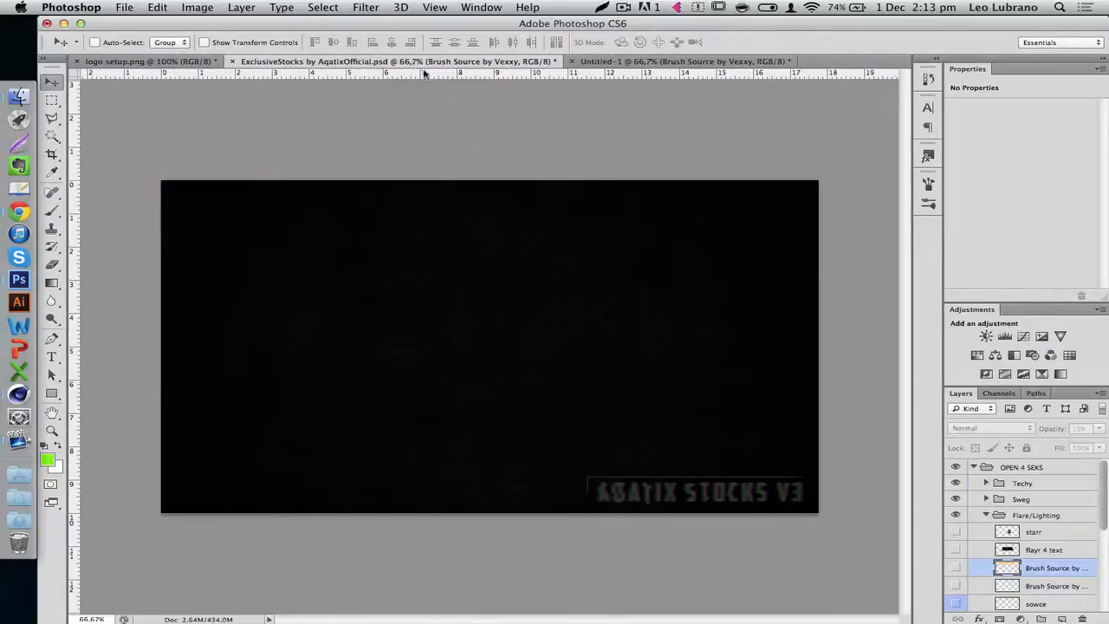
pyautogui.click(986, 516)
pyautogui.click(985, 500)
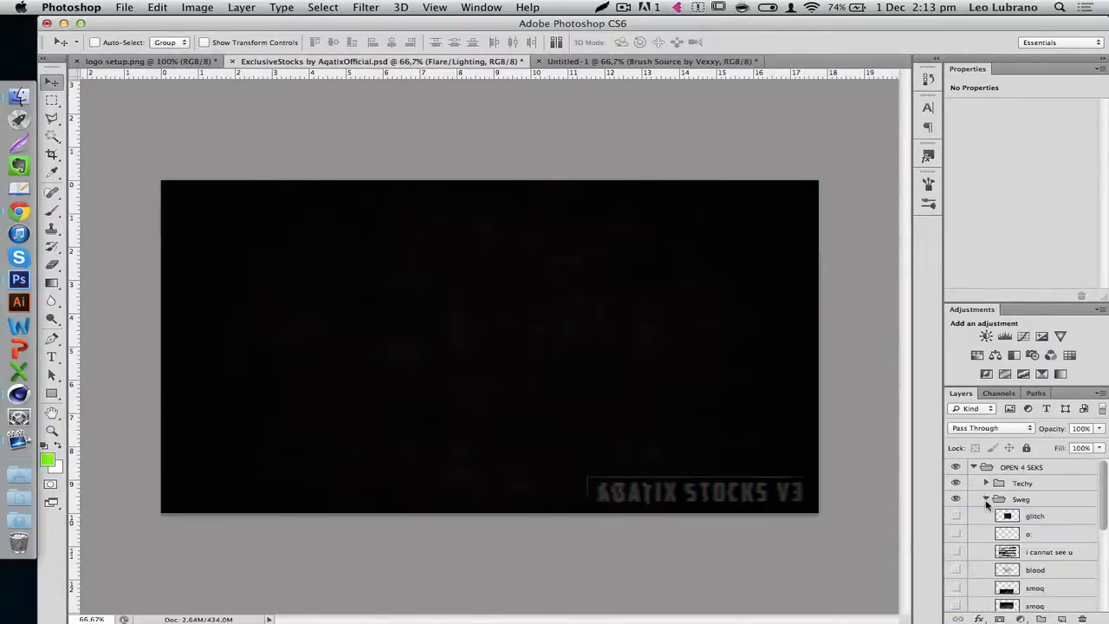
pyautogui.scroll(-10, 984, 503)
pyautogui.click(983, 507)
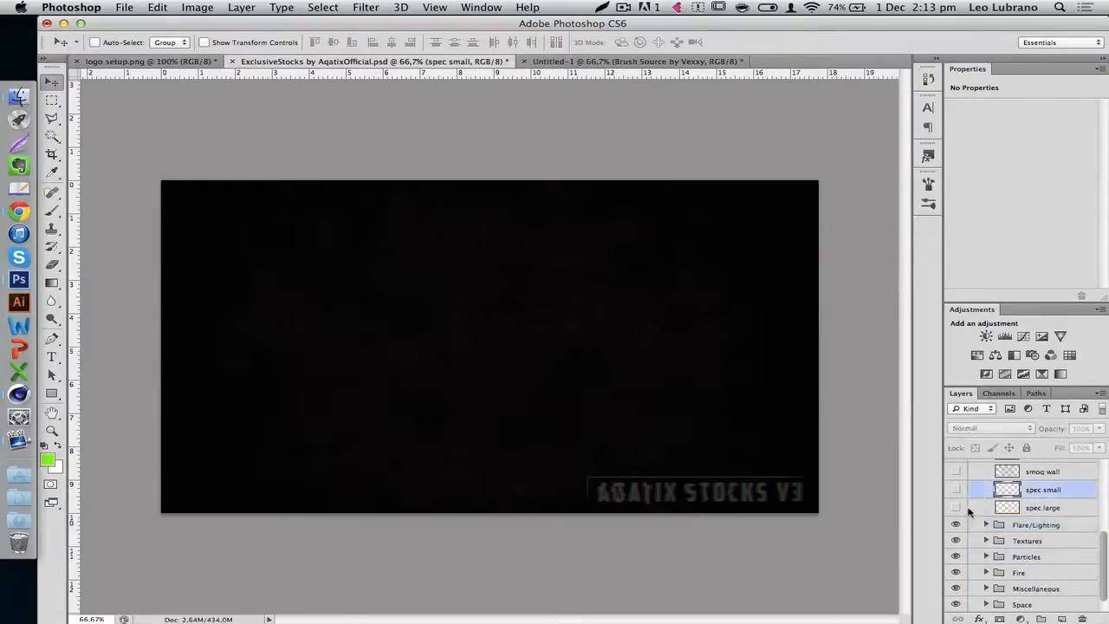
pyautogui.scroll(3, 970, 520)
pyautogui.click(969, 530)
pyautogui.click(955, 529)
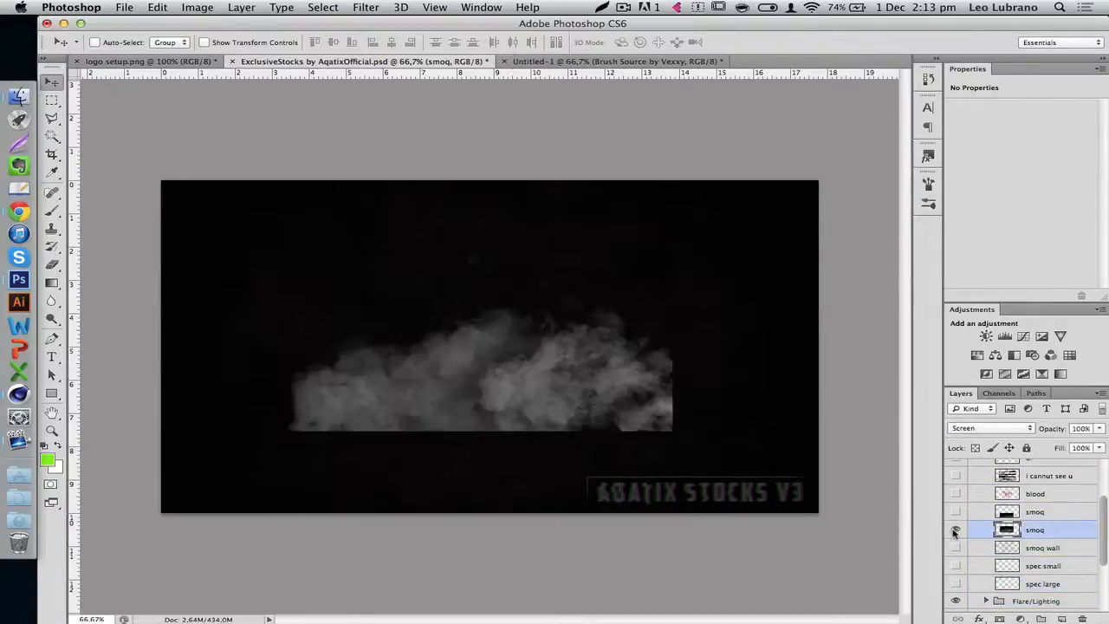
# Hide the smoq layer in the stocks document after copying it into Untitled-1, and place the copied smoke along the canvas's lower edge.
pyautogui.click(956, 529)
pyautogui.moveTo(574, 349); pyautogui.dragTo(401, 400)
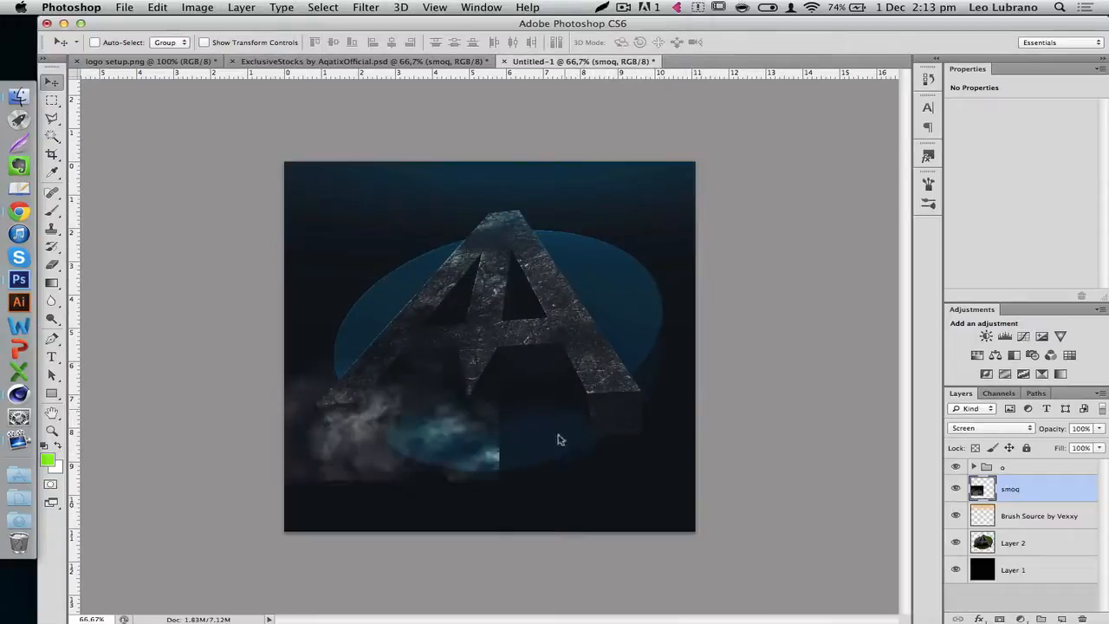
pyautogui.moveTo(562, 438); pyautogui.dragTo(545, 482)
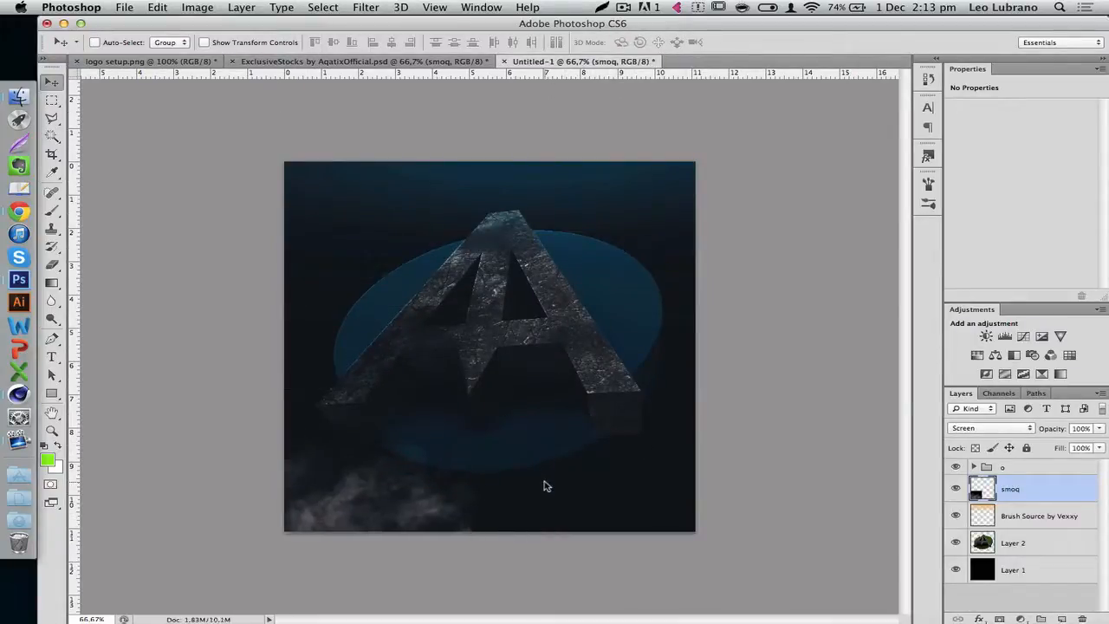
pyautogui.hotkey('ctrl', 't')
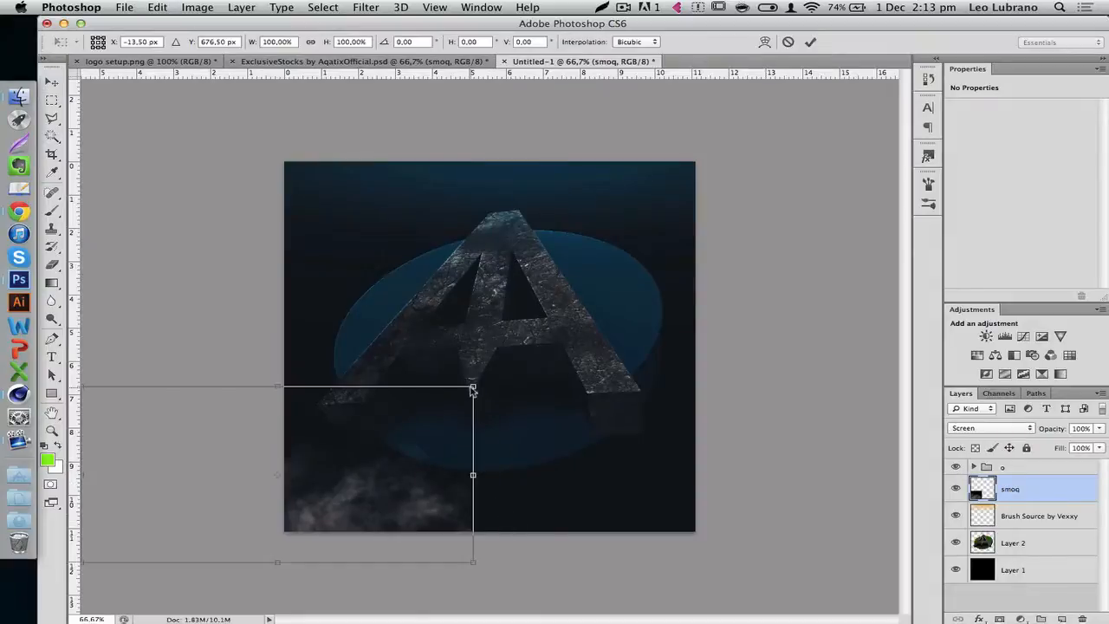
pyautogui.press('Return')
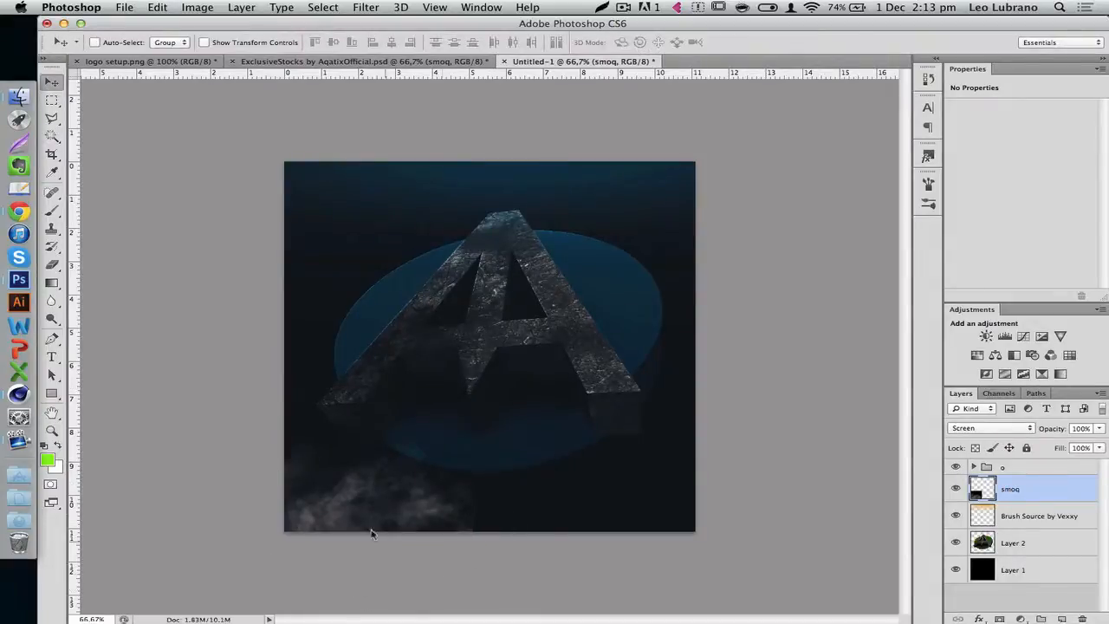
pyautogui.moveTo(370, 533); pyautogui.dragTo(559, 499)
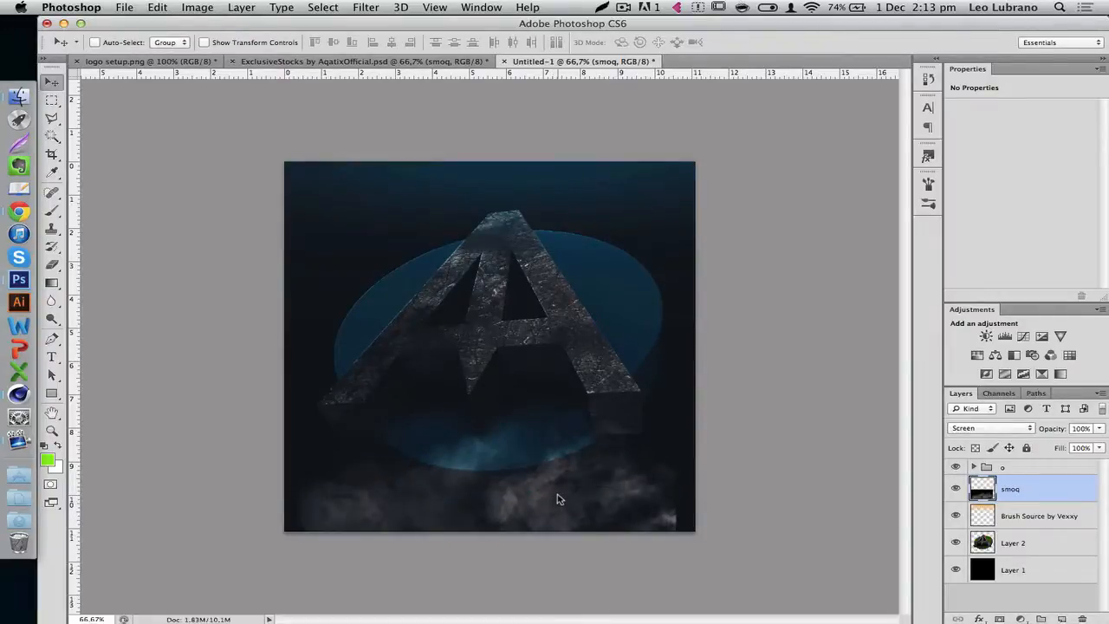
# Enlarge the smoq layer proportionally and move it so the smoke fills the lower-left part of the canvas.
pyautogui.hotkey('ctrl', 't')
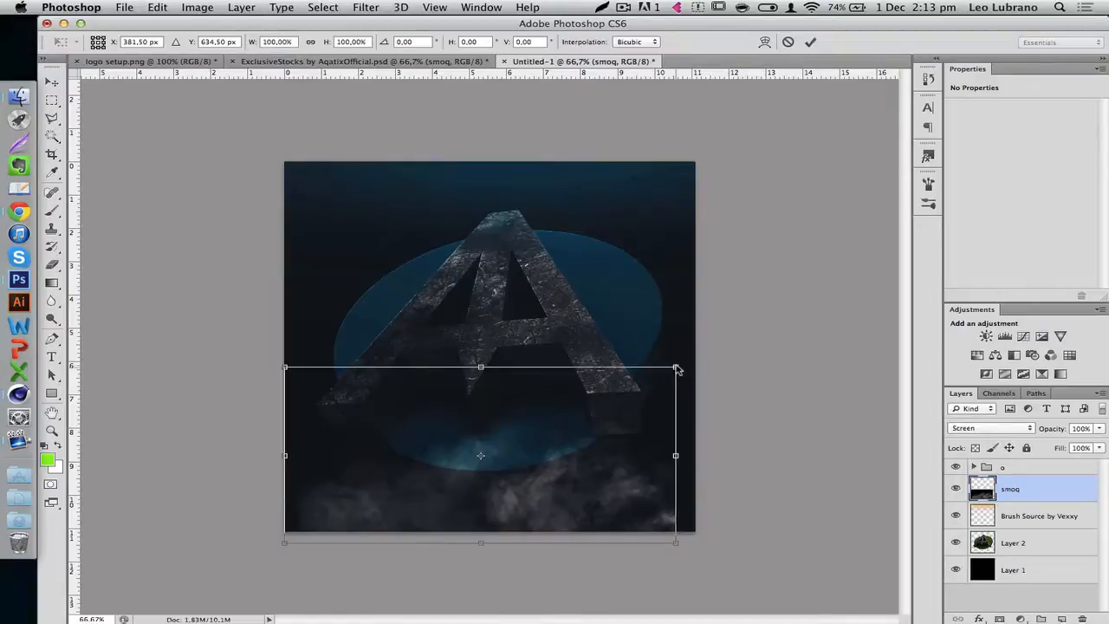
pyautogui.moveTo(673, 368); pyautogui.dragTo(801, 322)
pyautogui.moveTo(783, 450); pyautogui.dragTo(759, 335)
pyautogui.press('Return')
pyautogui.moveTo(655, 470); pyautogui.dragTo(390, 477)
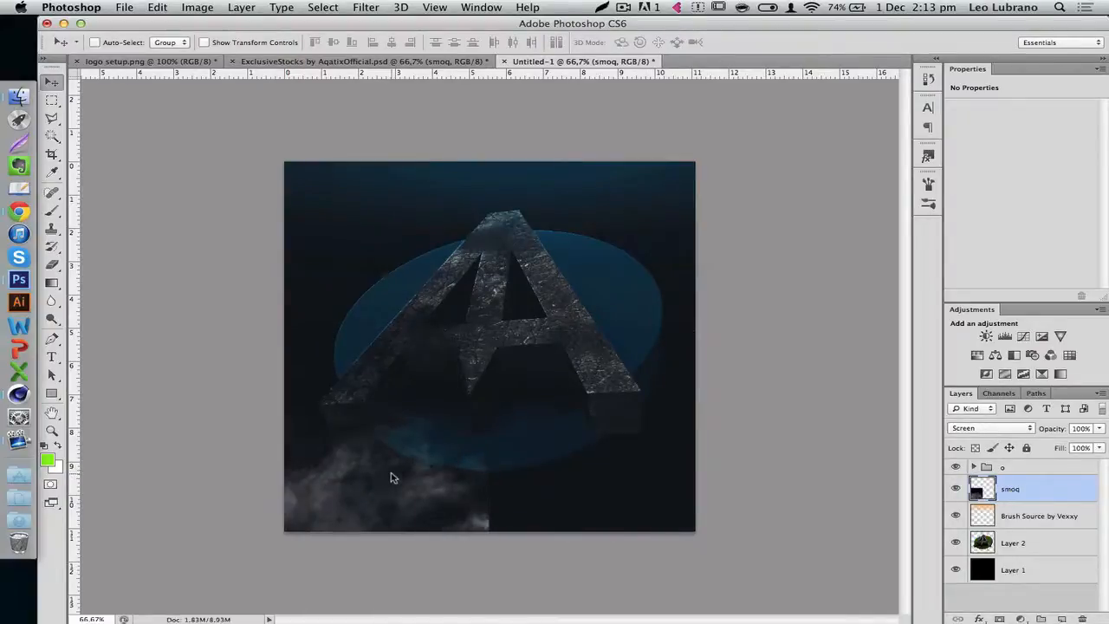
pyautogui.press('super+j')
pyautogui.press('super+t')
pyautogui.rightClick(360, 433)
pyautogui.click(473, 599)
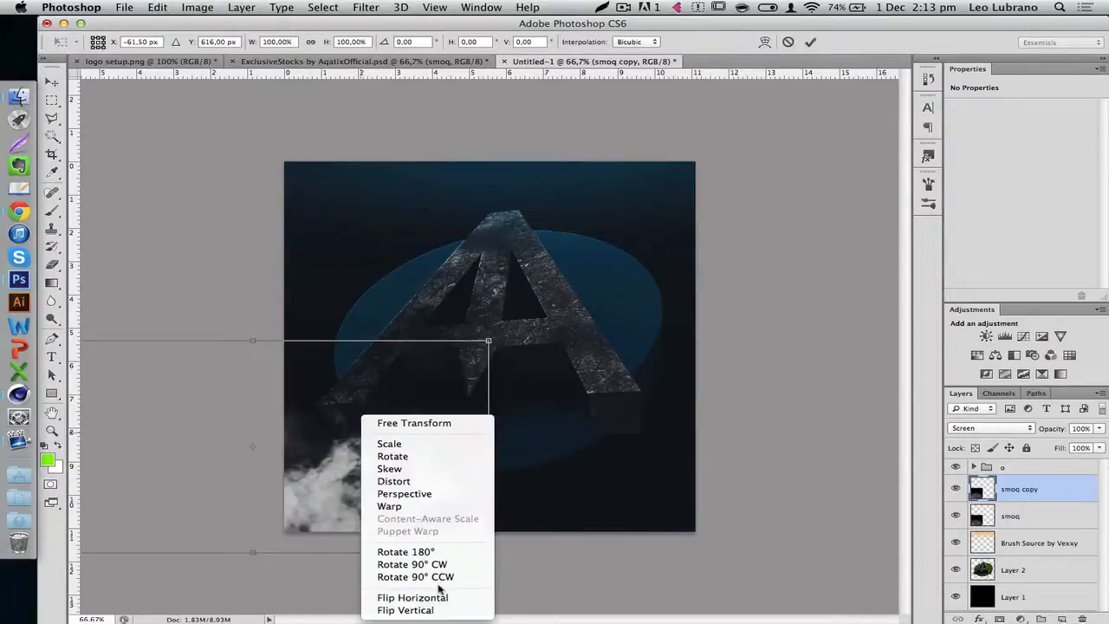
pyautogui.press('Return')
pyautogui.press('super+e')
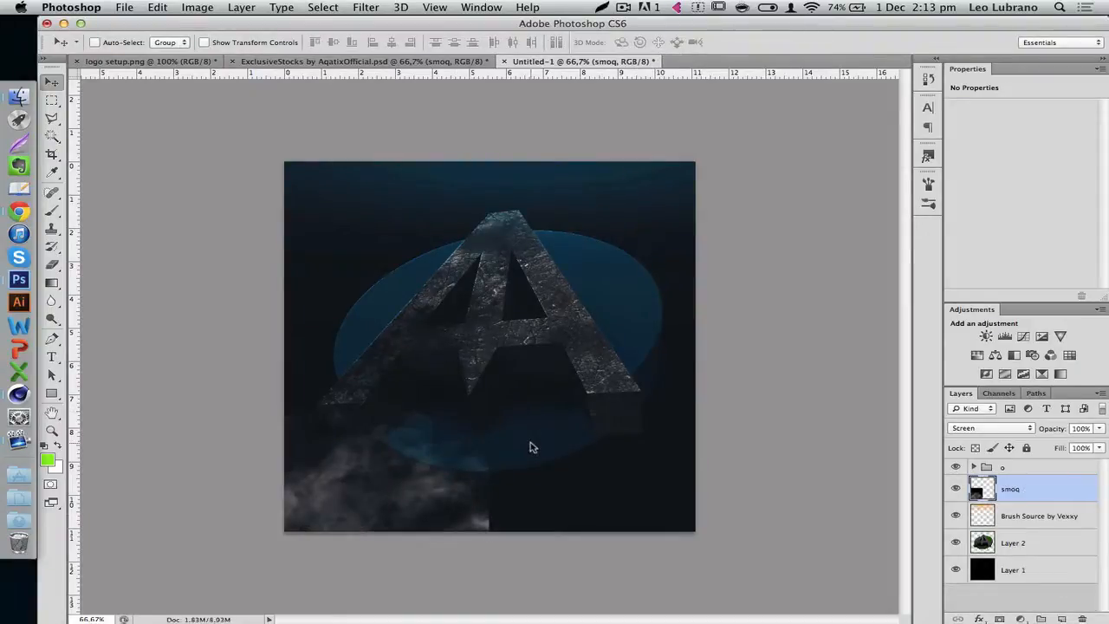
# Duplicate the smoq layer, flip the copy horizontally and move it over the lower-right part of the canvas.
pyautogui.press('super+j')
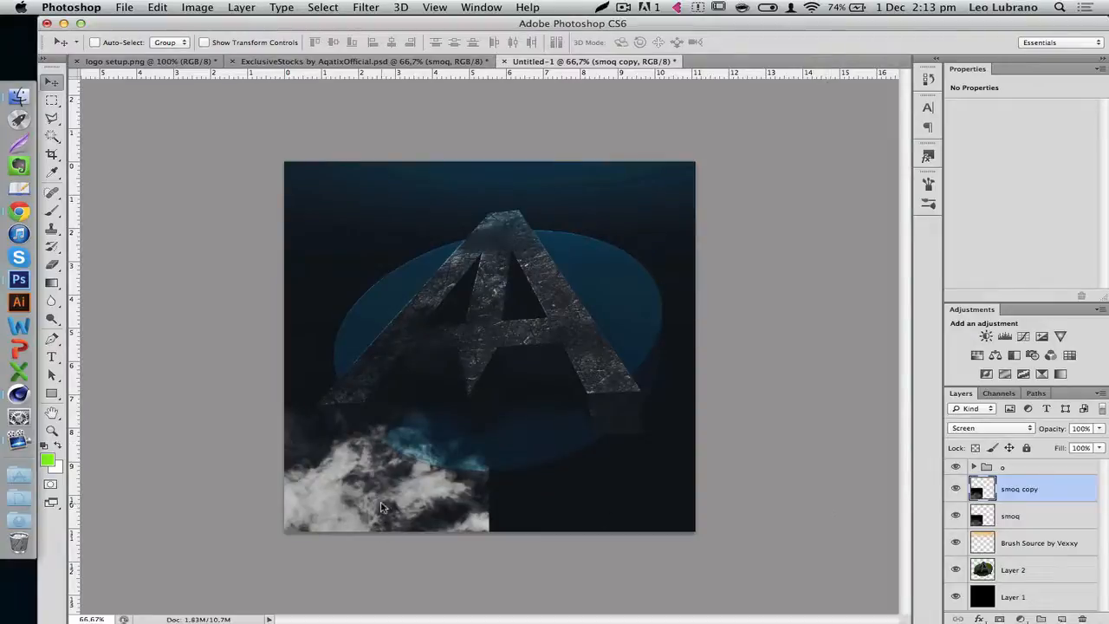
pyautogui.press('super+t')
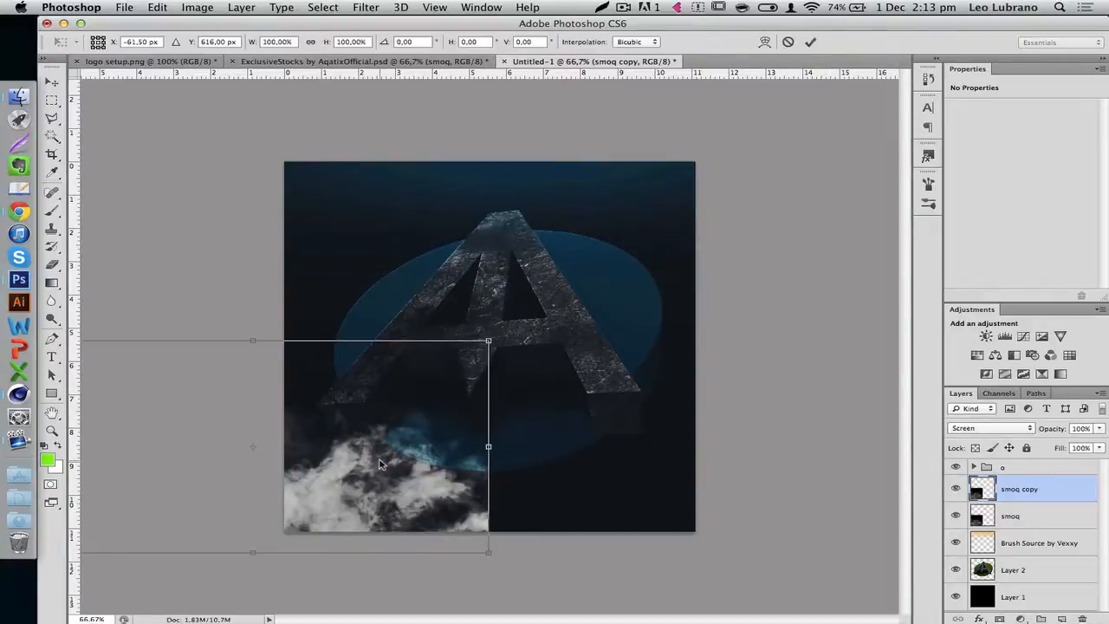
pyautogui.rightClick(315, 435)
pyautogui.click(357, 597)
pyautogui.moveTo(356, 453)
pyautogui.mouseDown()
pyautogui.moveTo(718, 439)
pyautogui.moveTo(693, 428)
pyautogui.moveTo(750, 427)
pyautogui.moveTo(594, 435)
pyautogui.mouseUp()
pyautogui.press('Return')
# Soften the hard overlapping side edges of the smoq copy and smoq layers with the Eraser at 35% opacity.
pyautogui.moveTo(52, 265); pyautogui.dragTo(85, 263)
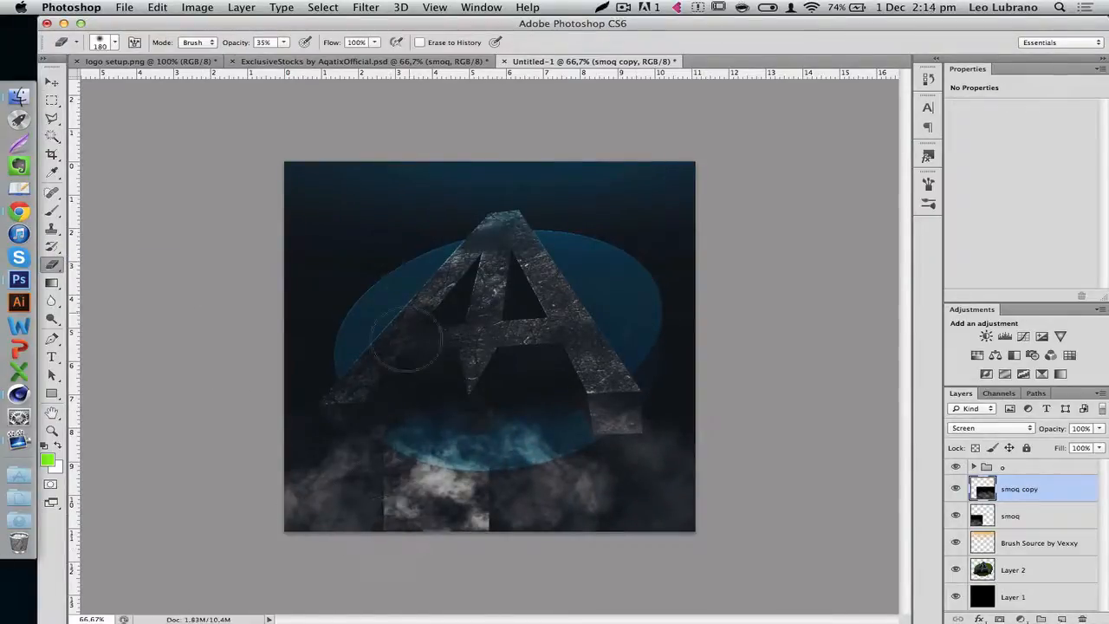
pyautogui.moveTo(390, 463)
pyautogui.mouseDown()
pyautogui.moveTo(358, 598)
pyautogui.moveTo(363, 557)
pyautogui.mouseUp()
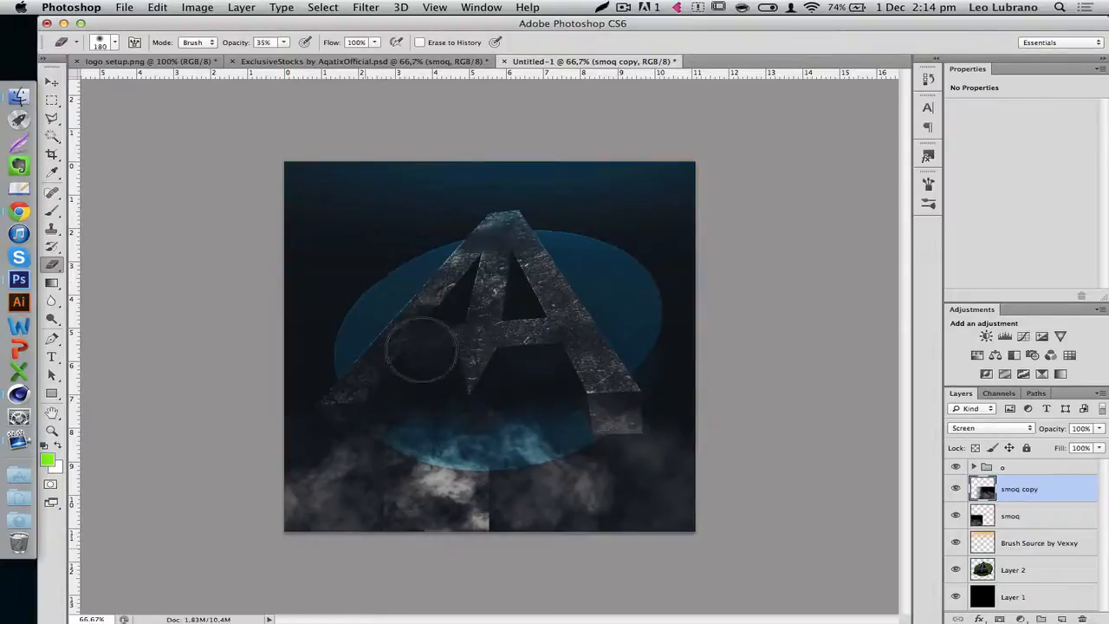
pyautogui.moveTo(417, 425); pyautogui.dragTo(433, 459)
pyautogui.click(1024, 514)
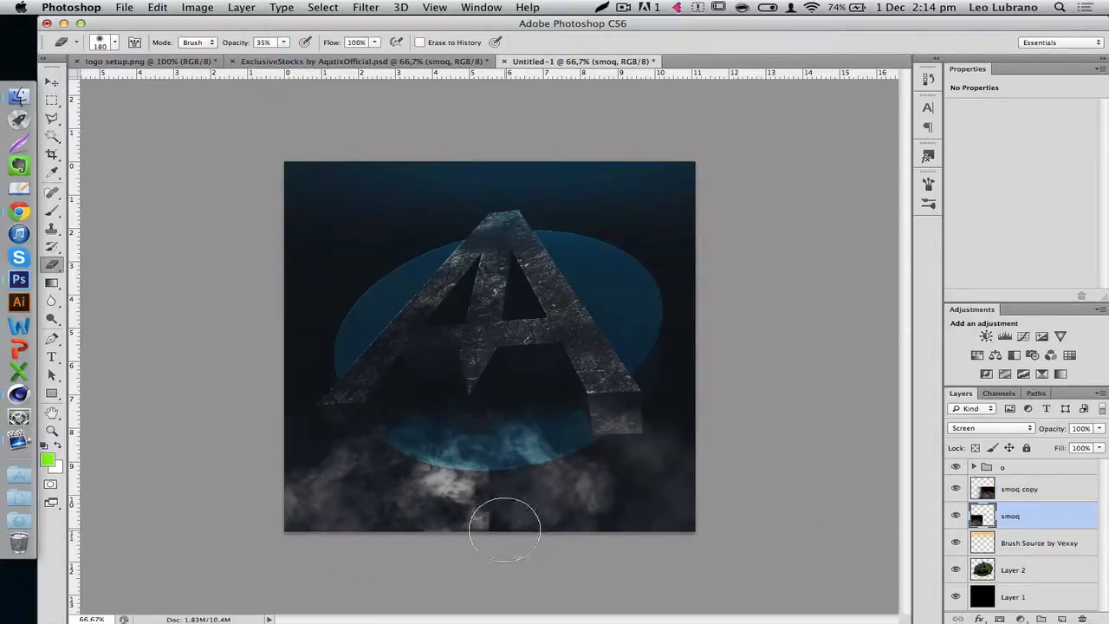
pyautogui.moveTo(516, 372)
pyautogui.mouseDown()
pyautogui.moveTo(505, 605)
pyautogui.moveTo(497, 394)
pyautogui.moveTo(507, 414)
pyautogui.moveTo(507, 614)
pyautogui.mouseUp()
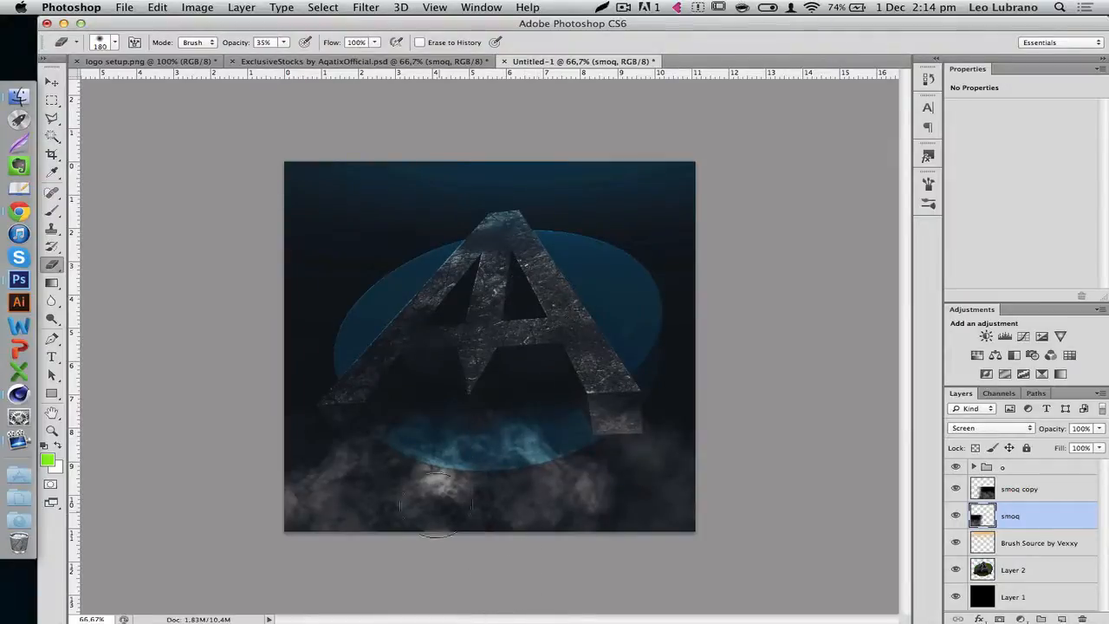
# Select both smoke layers, smoq copy and smoq, and set their opacity to 48%.
pyautogui.press('v')
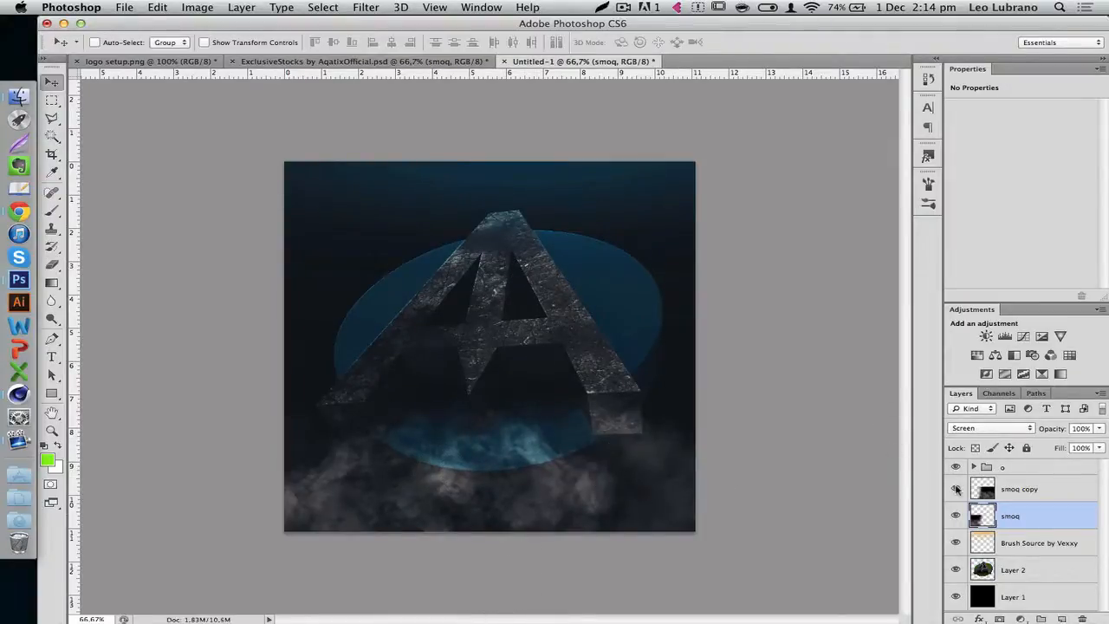
pyautogui.keyDown('shift'); pyautogui.click(1019, 490); pyautogui.keyUp('shift')
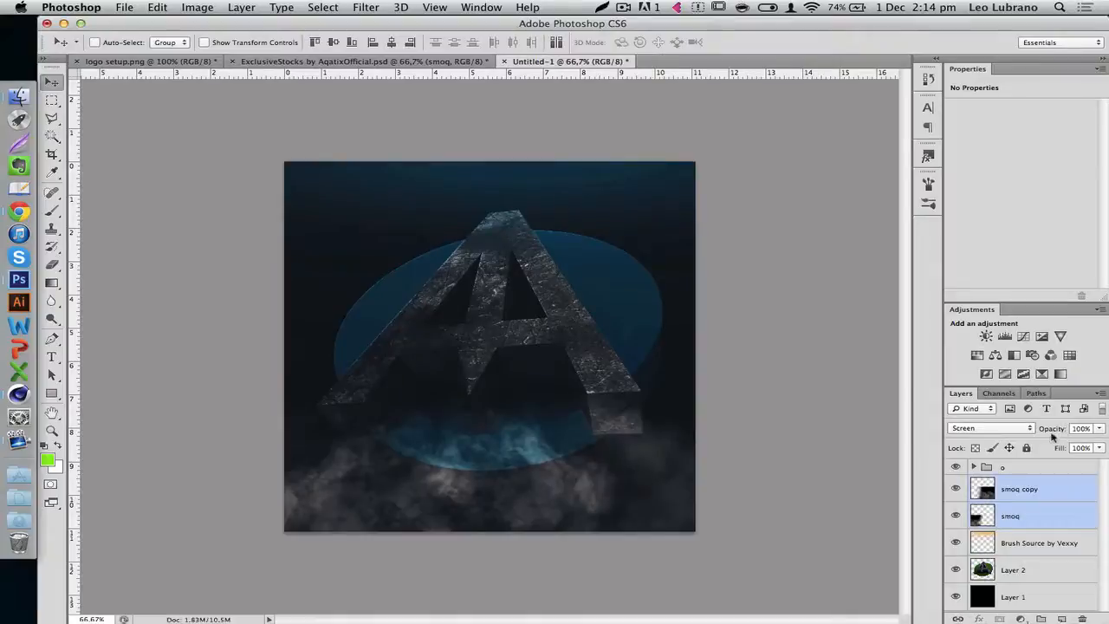
pyautogui.moveTo(1046, 434)
pyautogui.mouseDown()
pyautogui.moveTo(996, 436)
pyautogui.moveTo(1058, 432)
pyautogui.mouseUp()
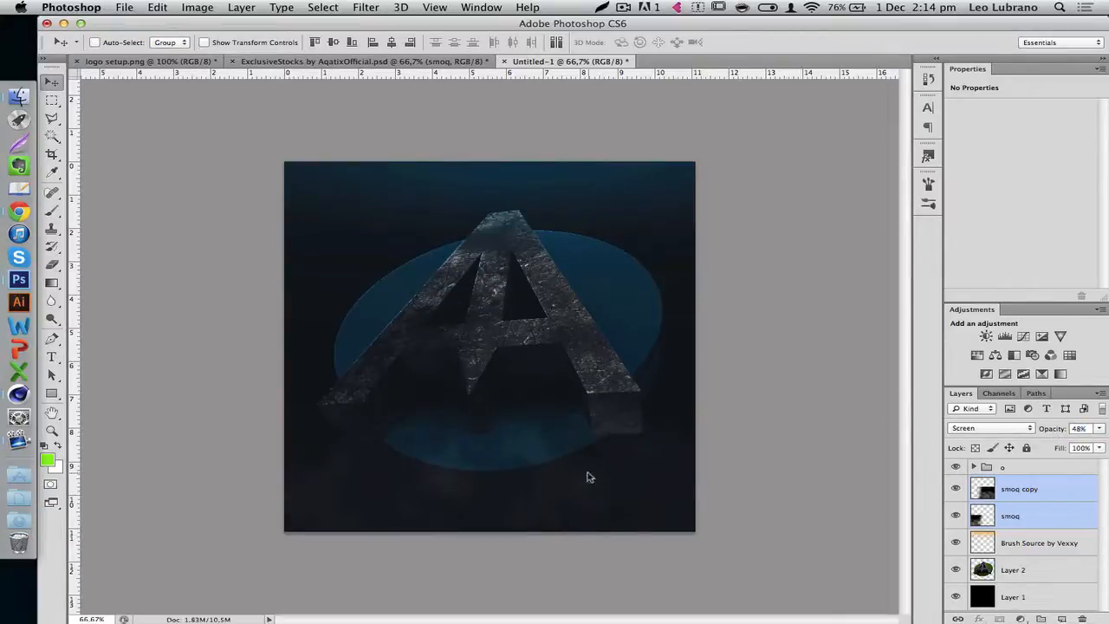
# Preview the spec small layer in the ExclusiveStocks document, copy it into Untitled-1 and position the specks over the logo's lower half.
pyautogui.click(351, 61)
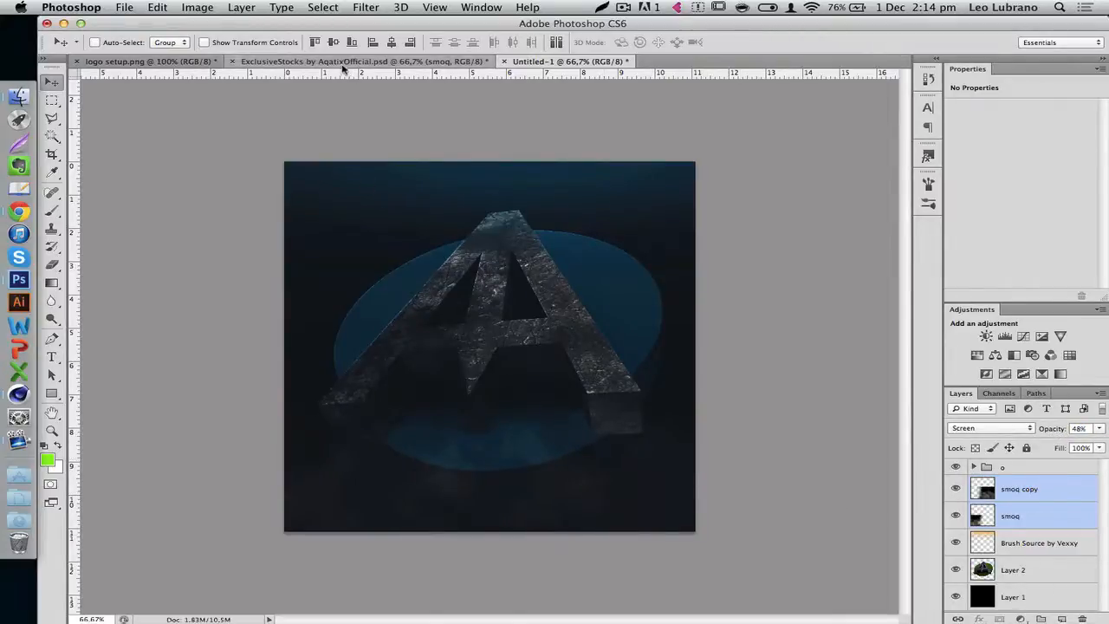
pyautogui.scroll(-5, 989, 565)
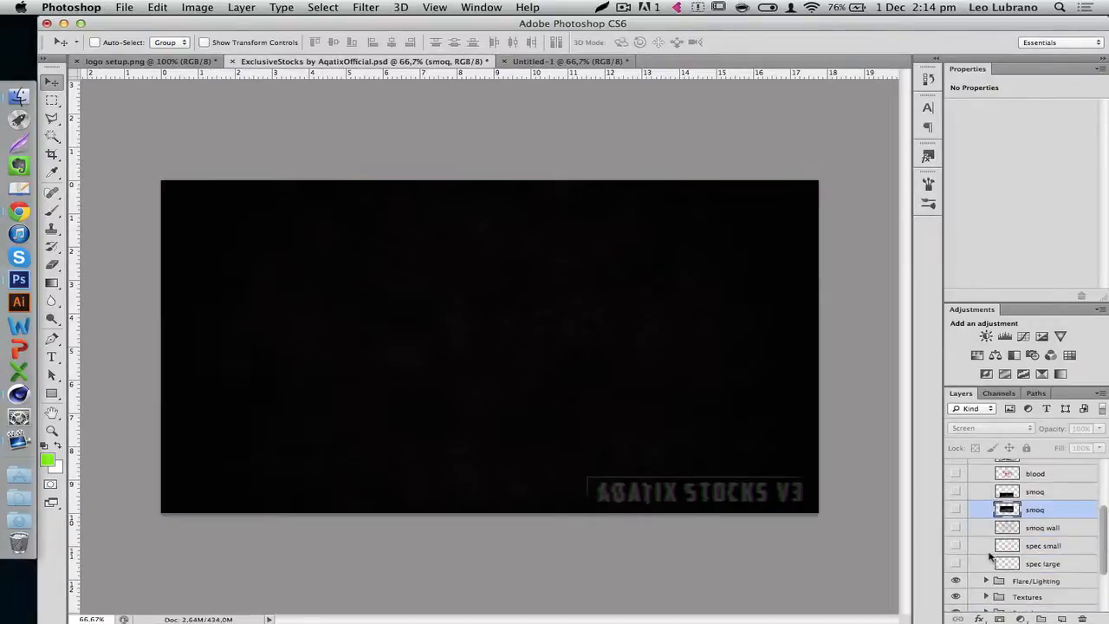
pyautogui.click(955, 546)
pyautogui.click(954, 548)
pyautogui.click(989, 548)
pyautogui.moveTo(551, 193); pyautogui.dragTo(567, 357)
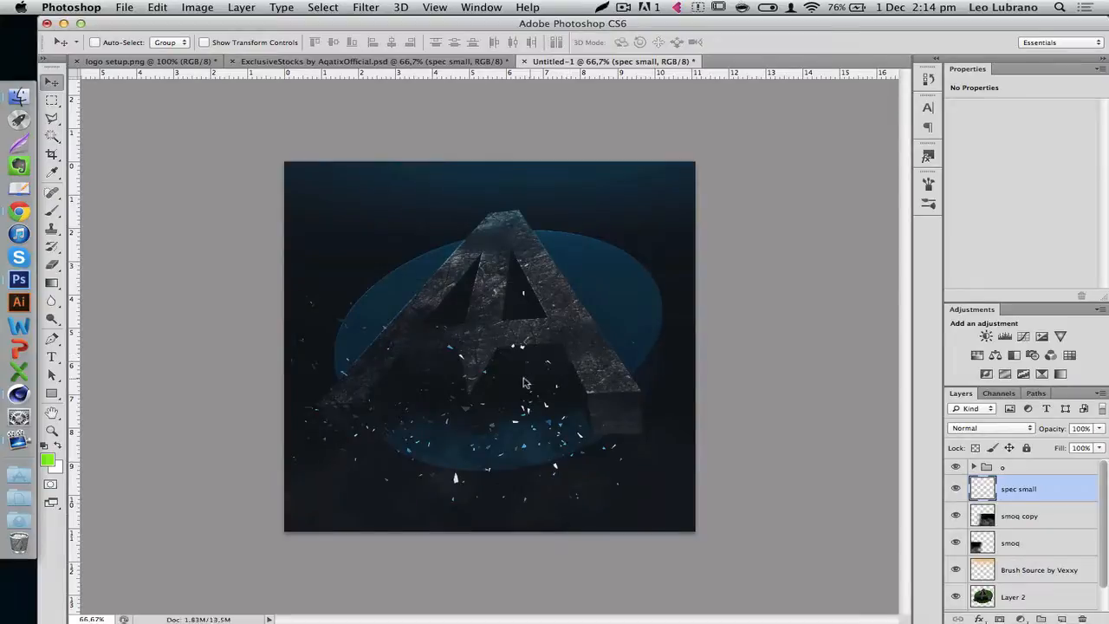
pyautogui.hotkey('shift', 'Left')
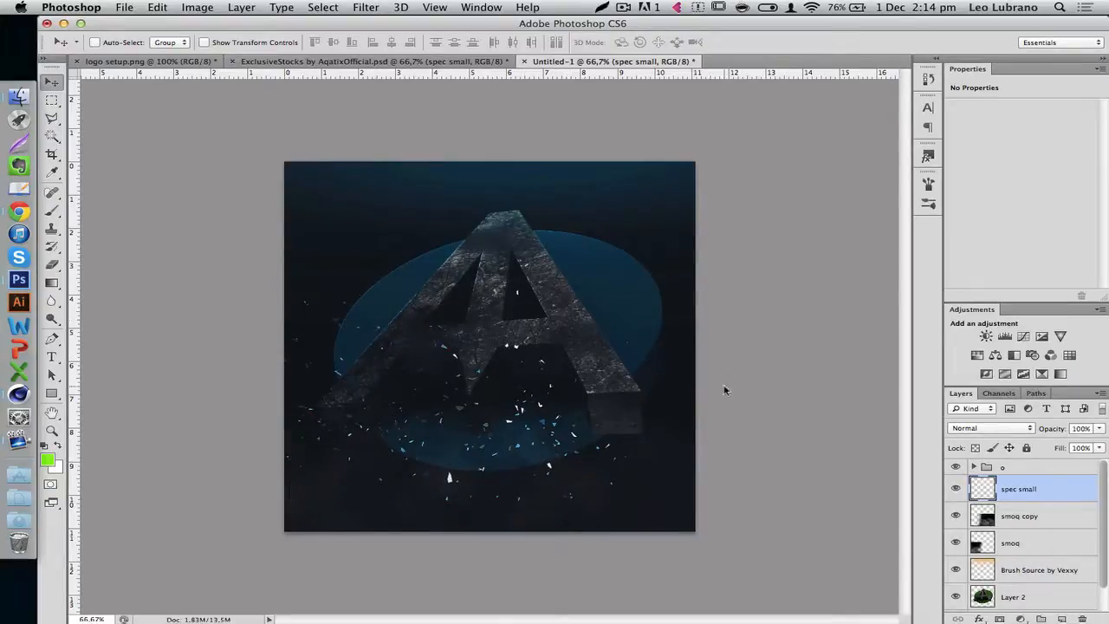
# Set the spec small layer's opacity to 57%.
pyautogui.moveTo(1054, 434); pyautogui.dragTo(1025, 435)
pyautogui.click(52, 264)
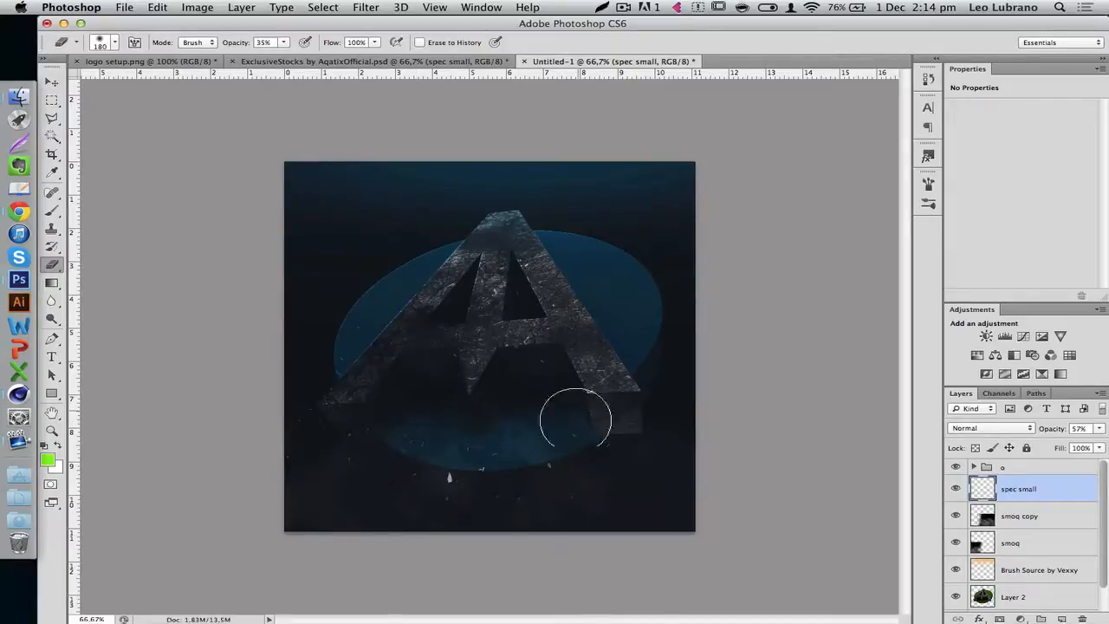
pyautogui.click(51, 82)
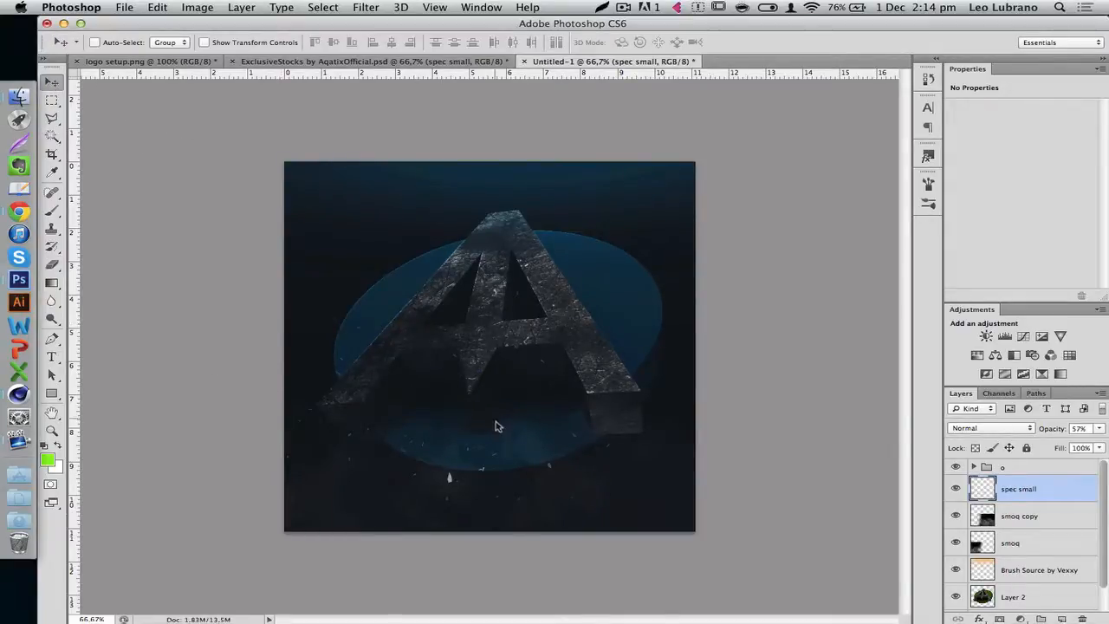
# Duplicate the spec small layer, flip the copy horizontally and shift it sideways to spread specks across the logo's other side.
pyautogui.press('super+j')
pyautogui.press('super+t')
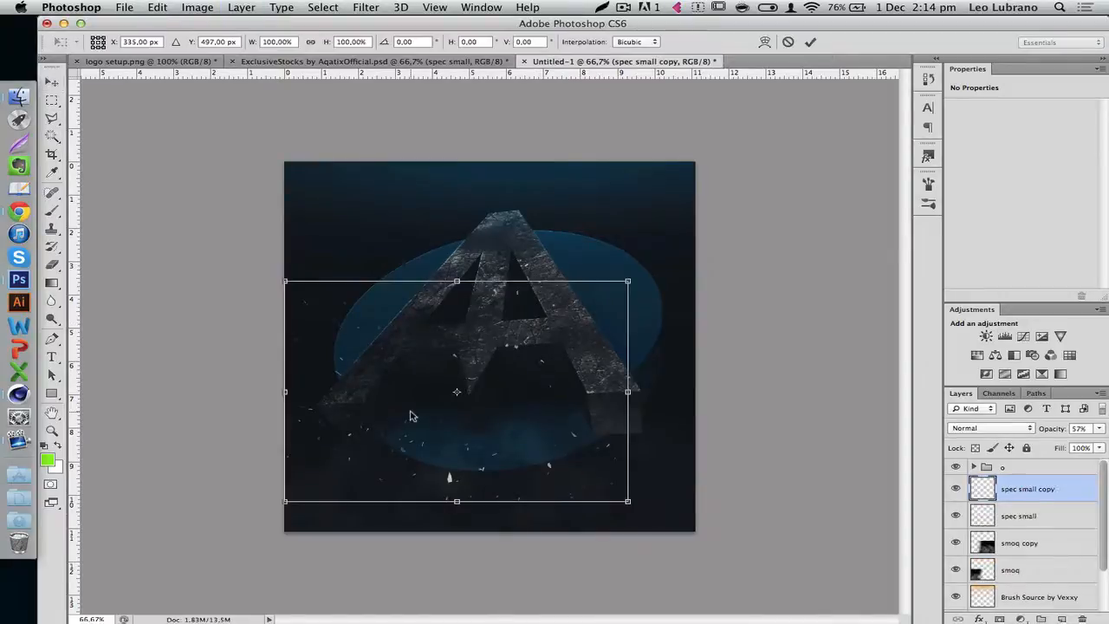
pyautogui.rightClick(413, 411)
pyautogui.click(485, 592)
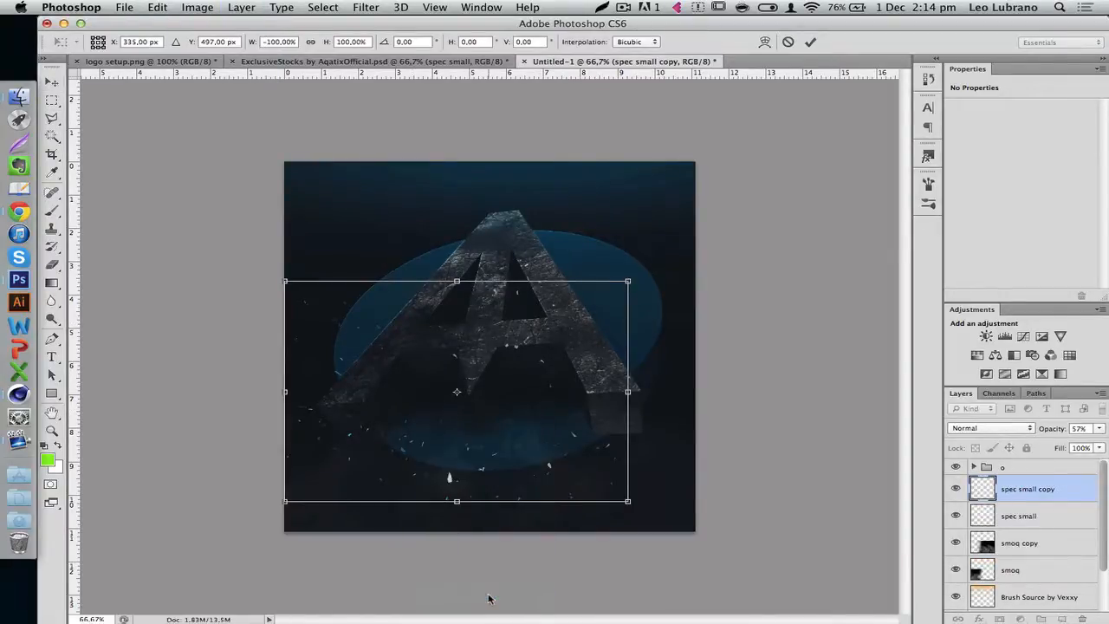
pyautogui.press('Return')
pyautogui.moveTo(424, 407); pyautogui.dragTo(491, 404)
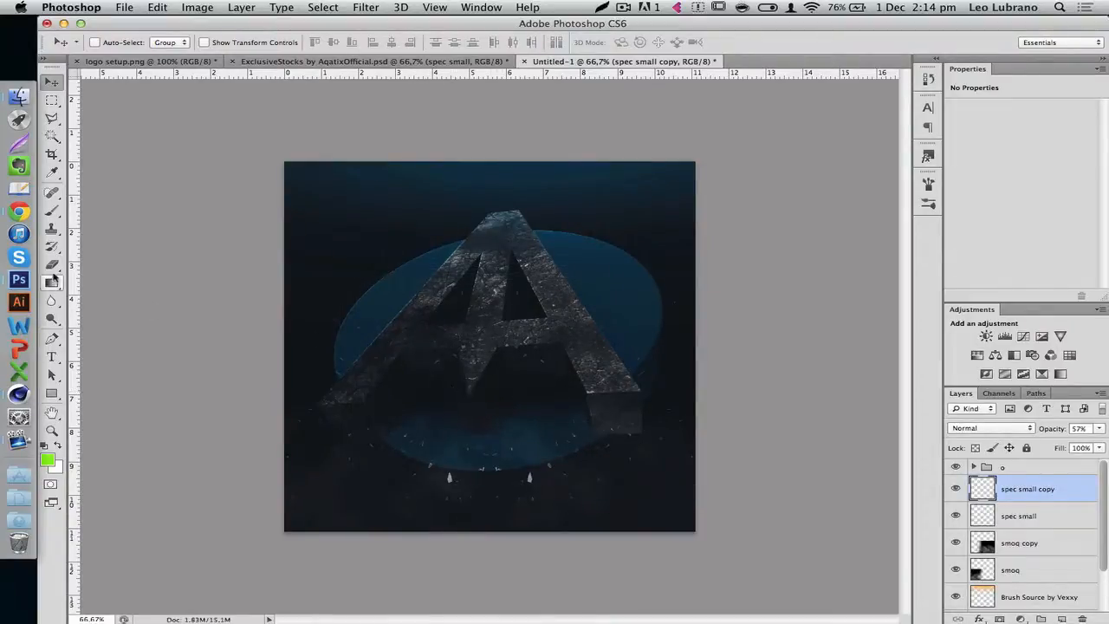
# Erase the mirrored large speck near the bottom centre of the spec small copy layer.
pyautogui.click(52, 264)
pyautogui.click(104, 257)
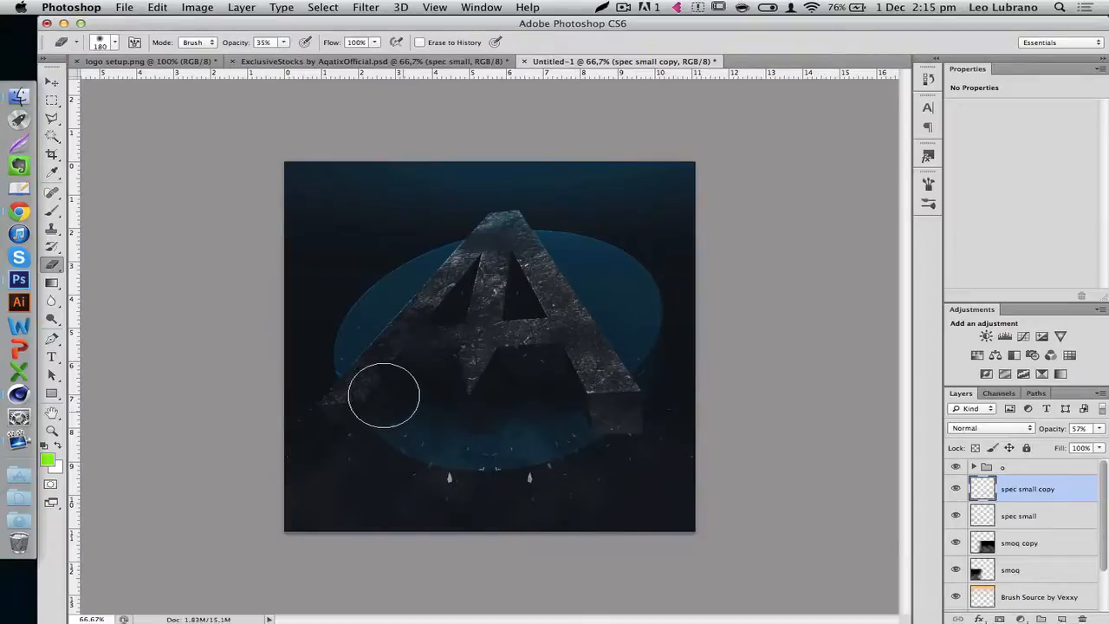
pyautogui.click(511, 473)
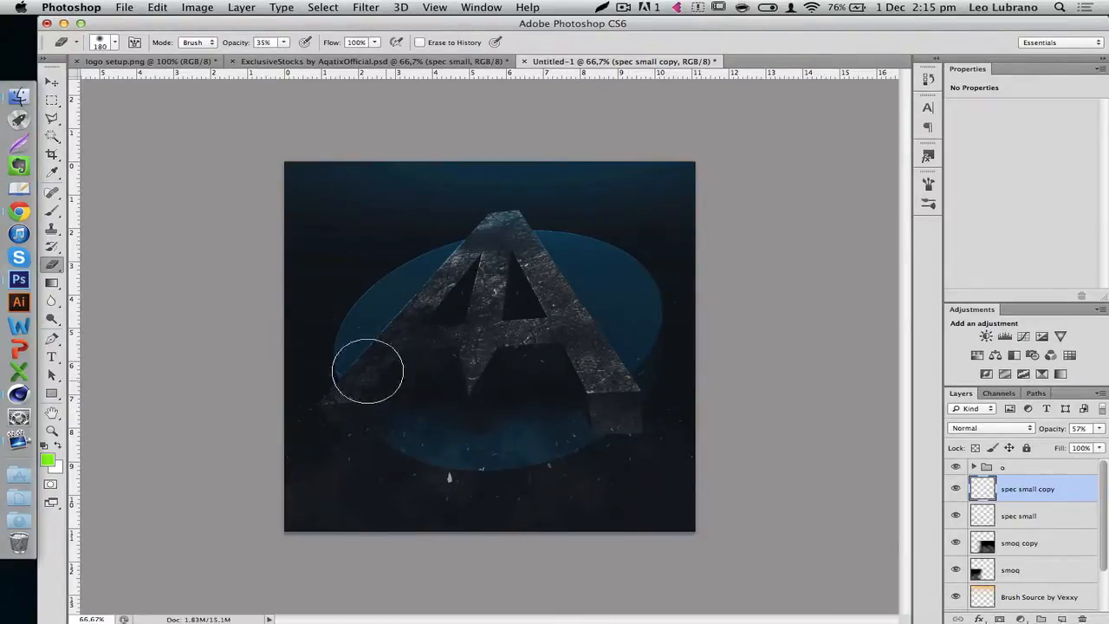
pyautogui.click(52, 83)
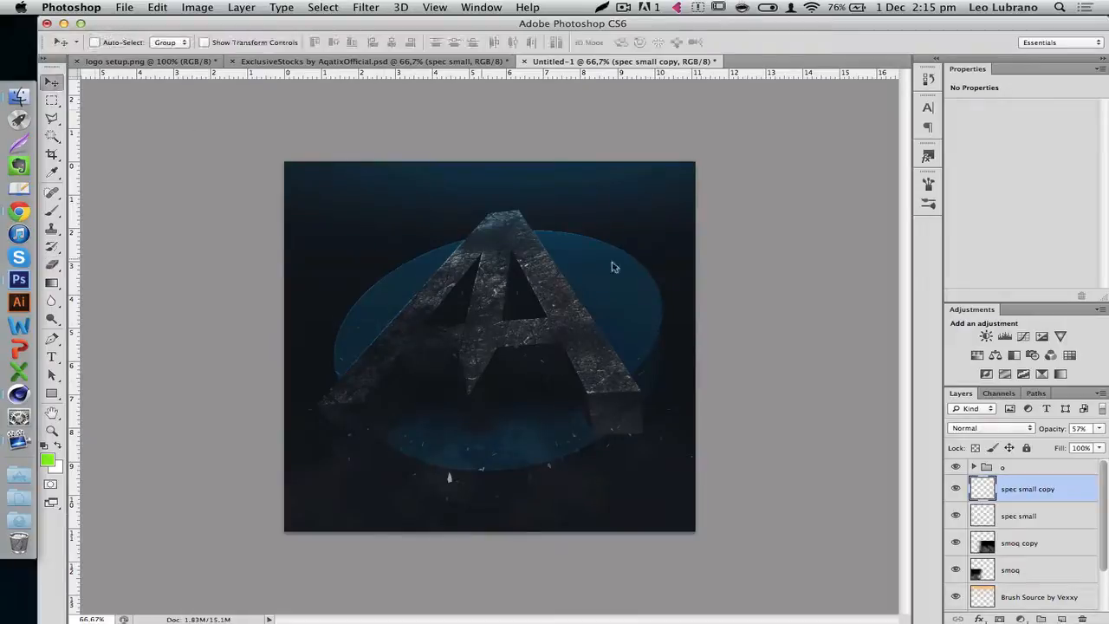
# Preview a dark grunge texture from the Textures group in the ExclusiveStocks document and copy it into Untitled-1.
pyautogui.click(372, 61)
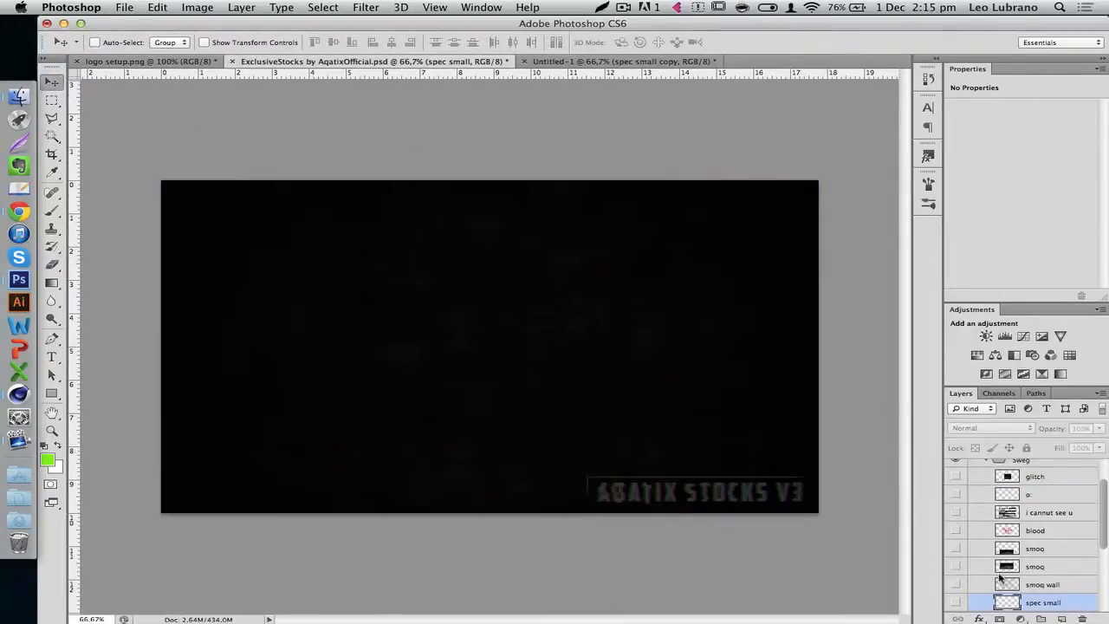
pyautogui.scroll(5, 999, 576)
pyautogui.click(987, 499)
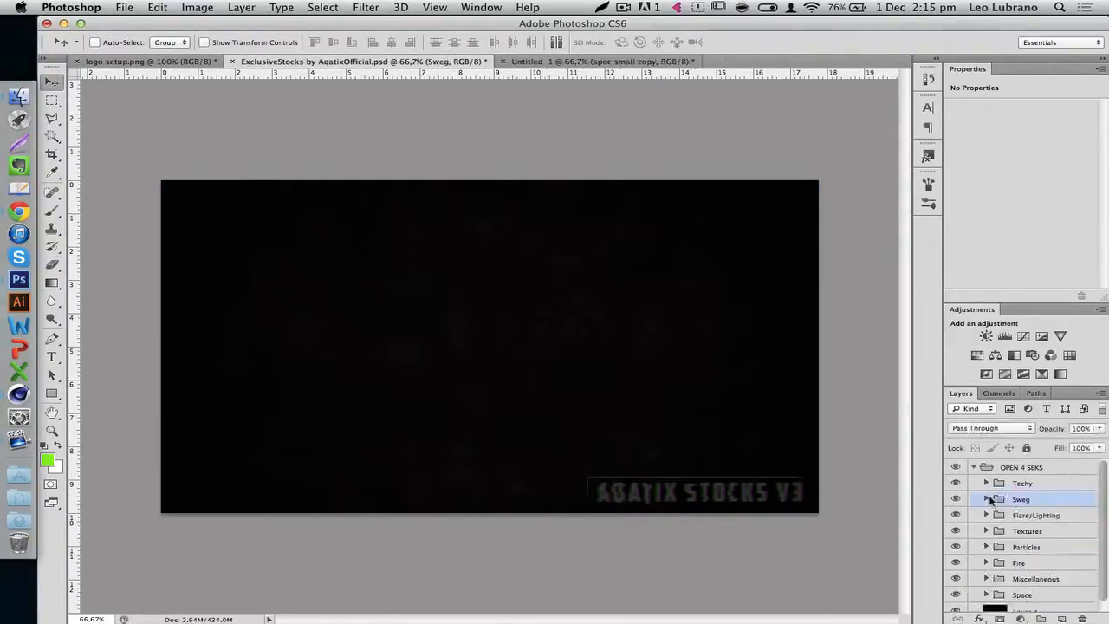
pyautogui.click(986, 530)
pyautogui.scroll(-4, 987, 530)
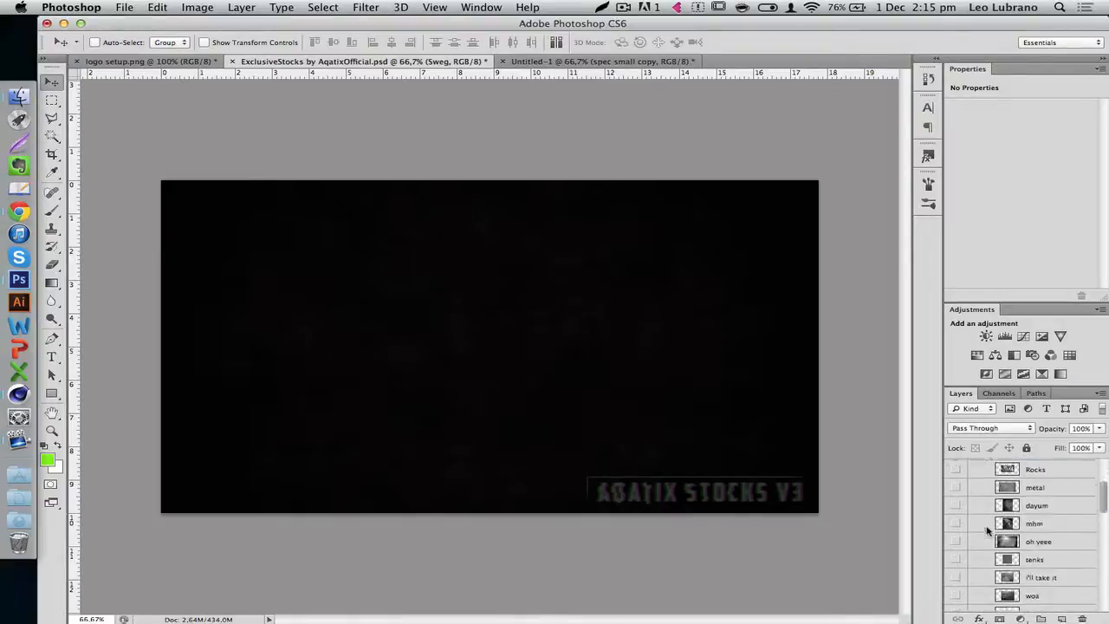
pyautogui.scroll(-8, 986, 530)
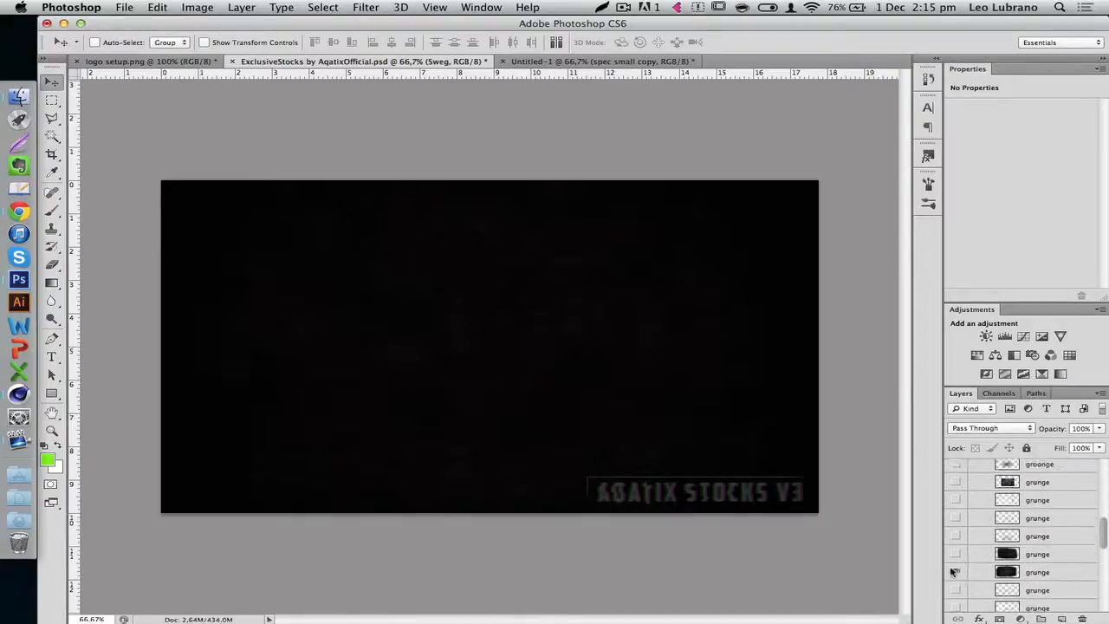
pyautogui.click(955, 571)
pyautogui.click(956, 572)
pyautogui.click(979, 571)
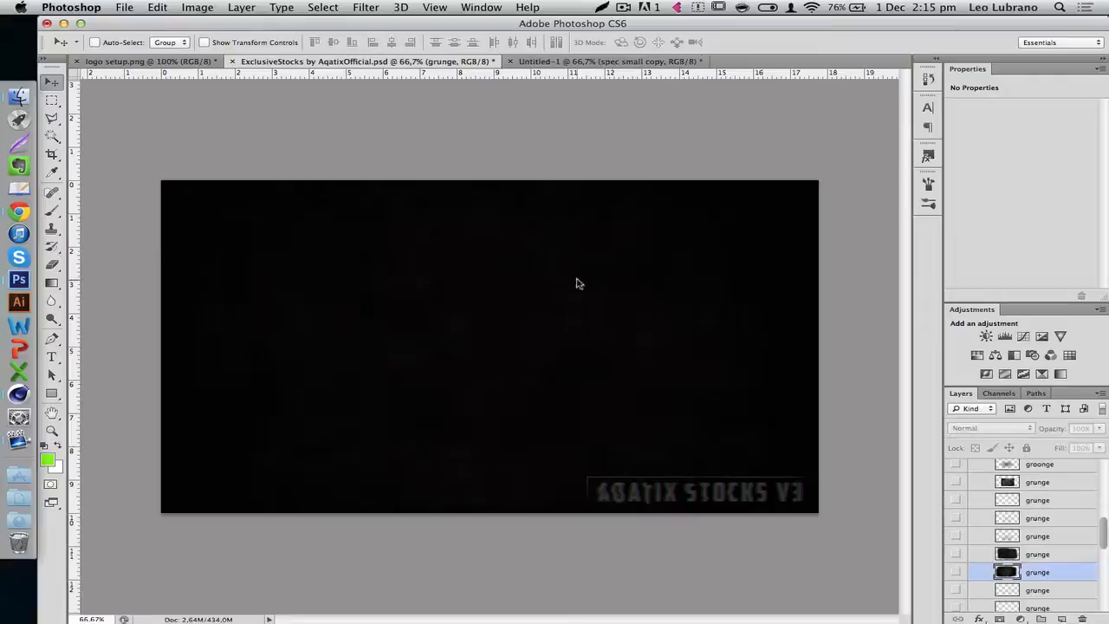
pyautogui.click(598, 60)
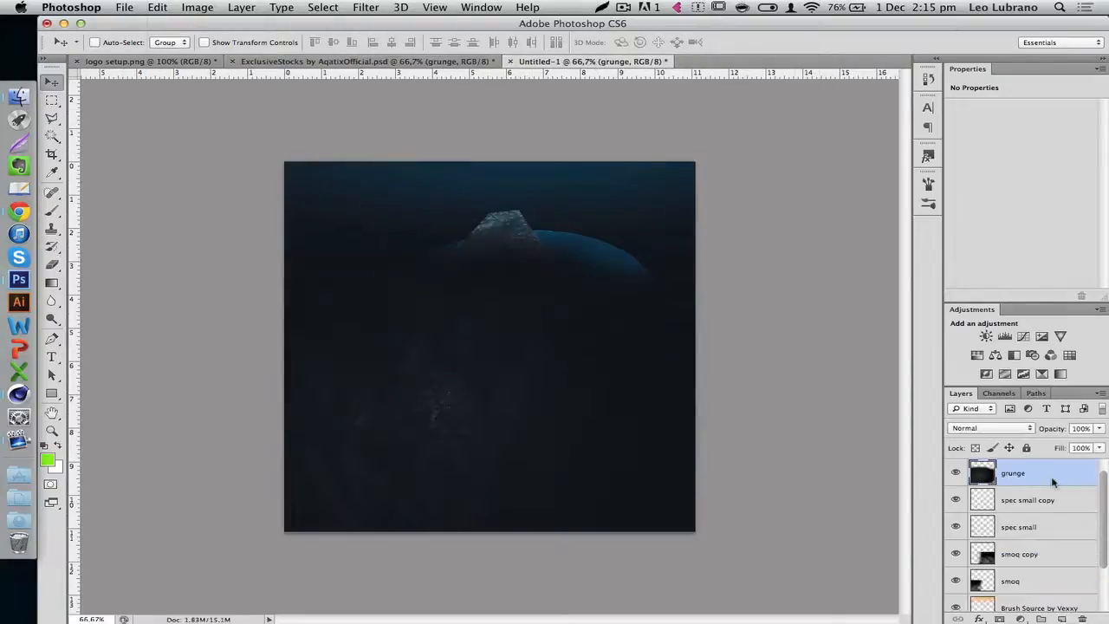
# Move the grunge layer between Layer 2 and Layer 1, reposition it behind the logo and set its opacity to 78%.
pyautogui.moveTo(1029, 473); pyautogui.dragTo(1029, 599)
pyautogui.moveTo(522, 397); pyautogui.dragTo(561, 348)
pyautogui.moveTo(1047, 430)
pyautogui.mouseDown()
pyautogui.moveTo(999, 433)
pyautogui.moveTo(1067, 421)
pyautogui.mouseUp()
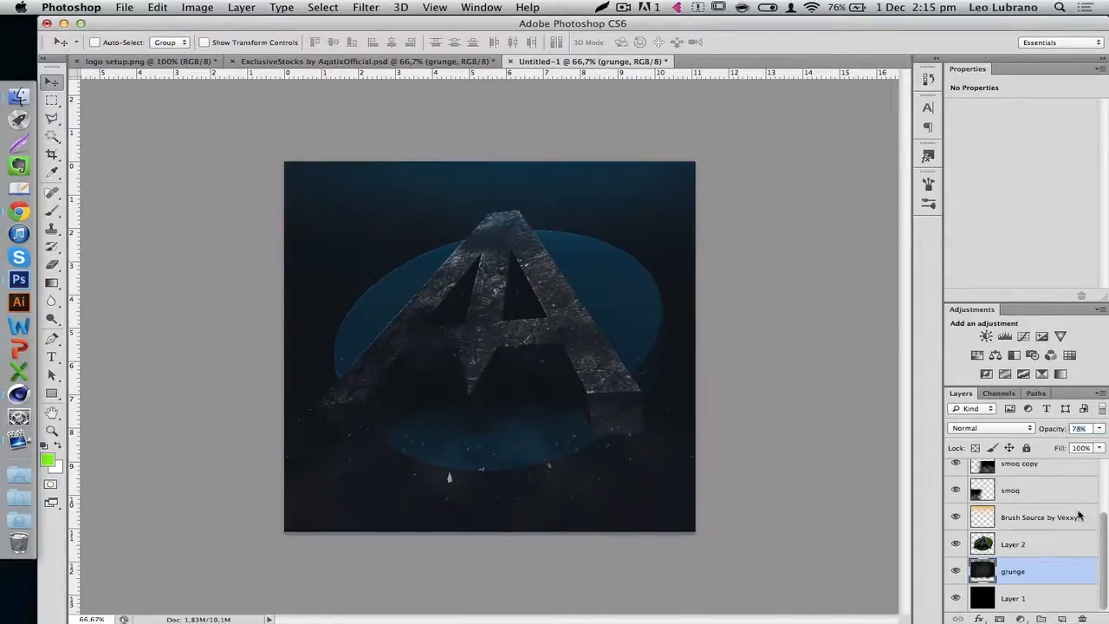
# Move the Brush Source by Vexxy layer directly below the o group and set its opacity to 29%.
pyautogui.click(1058, 520)
pyautogui.click(1044, 430)
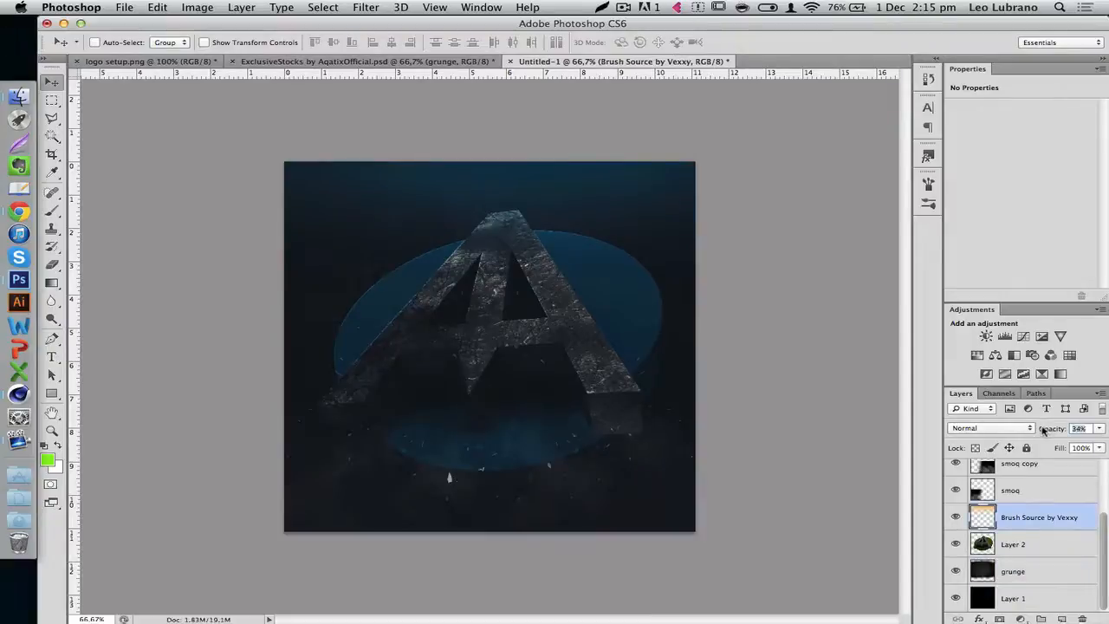
pyautogui.moveTo(1032, 431); pyautogui.dragTo(1059, 433)
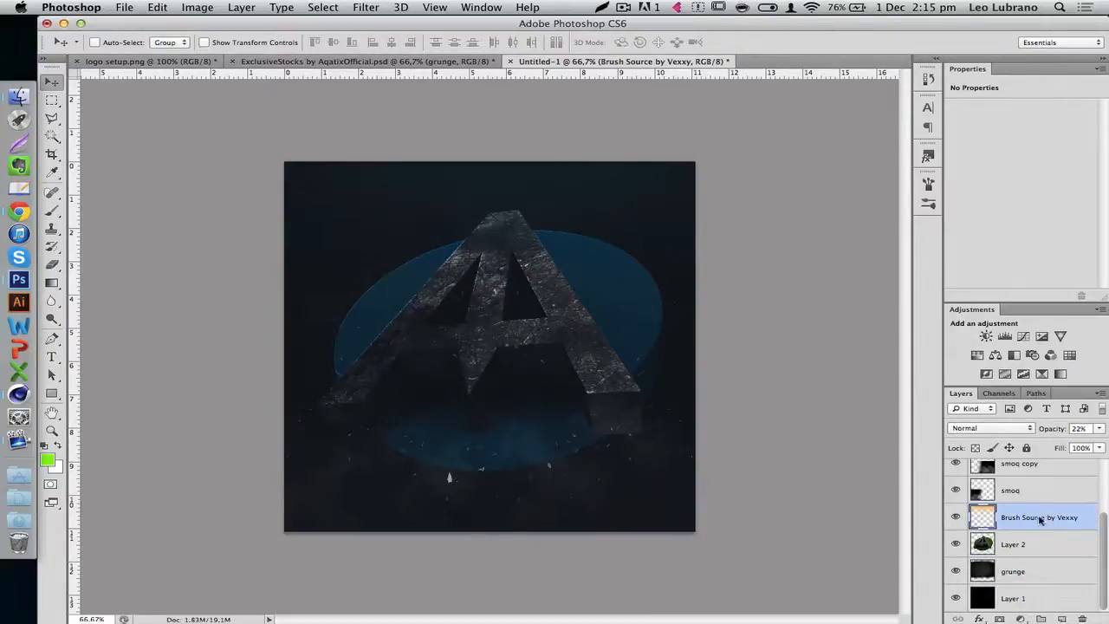
pyautogui.moveTo(1040, 520)
pyautogui.mouseDown()
pyautogui.moveTo(1036, 422)
pyautogui.moveTo(1038, 485)
pyautogui.moveTo(1036, 468)
pyautogui.moveTo(976, 475)
pyautogui.mouseUp()
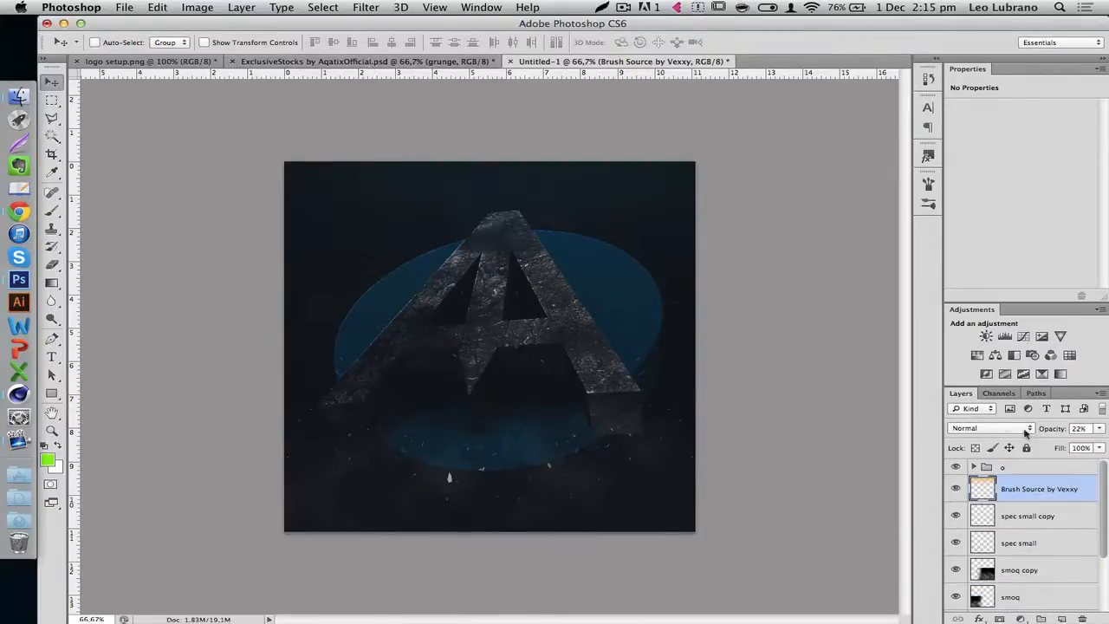
pyautogui.moveTo(1046, 432); pyautogui.dragTo(1053, 432)
# Add the text AQATIX and position it centrally below the logo near the canvas's bottom edge.
pyautogui.click(53, 356)
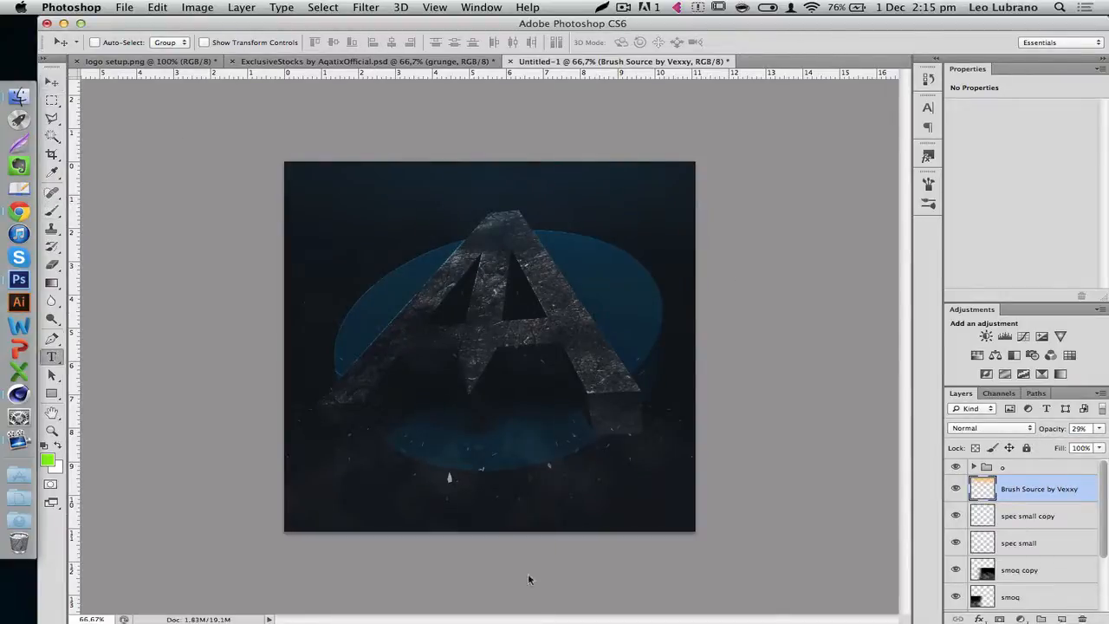
pyautogui.click(433, 522)
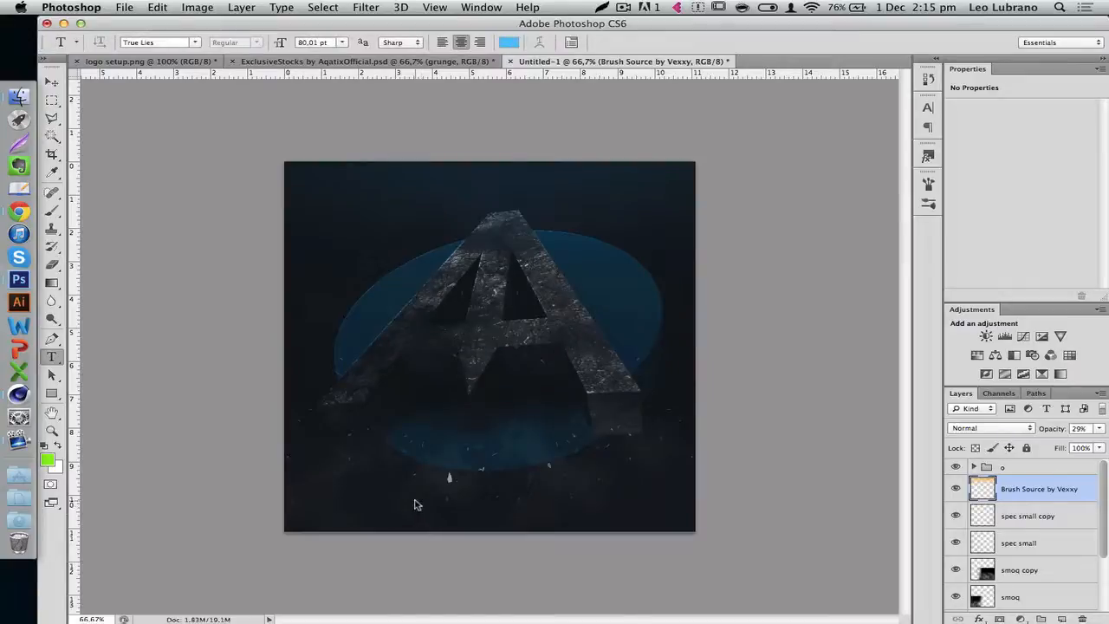
pyautogui.click(415, 504)
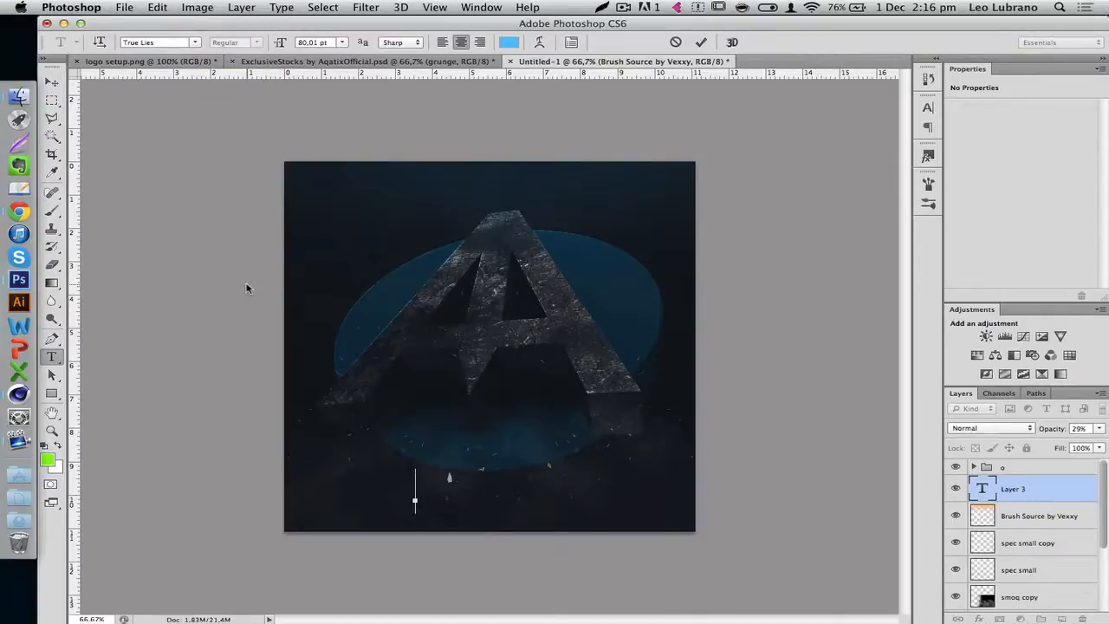
pyautogui.write('AQATIX')
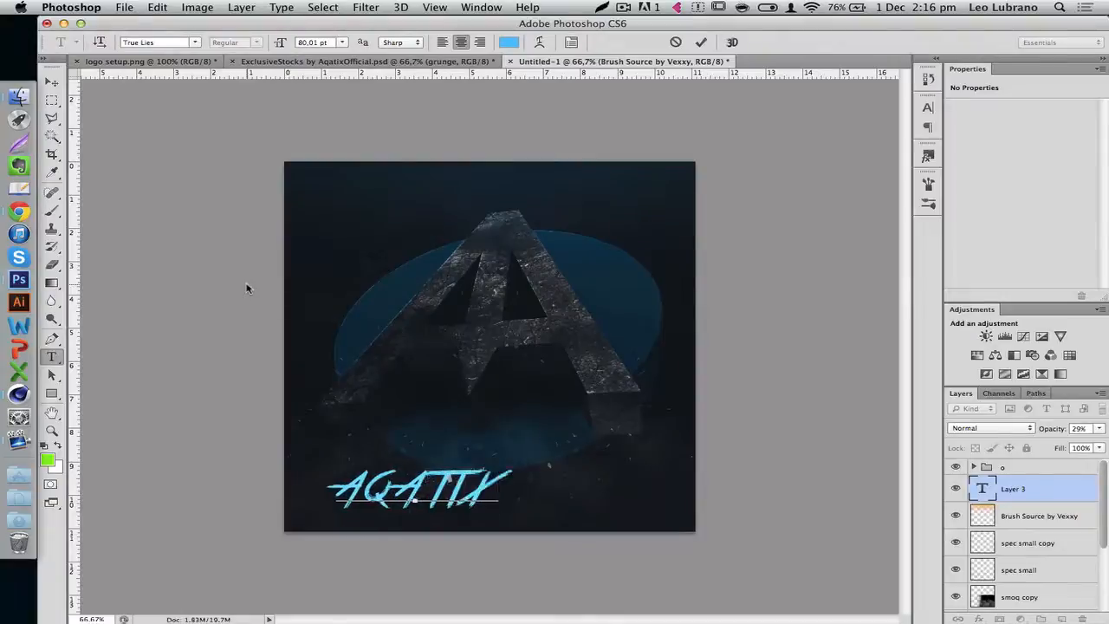
pyautogui.moveTo(457, 572); pyautogui.dragTo(523, 592)
# Replace the text with FAZE and rename its layer CHANGE NAME.
pyautogui.doubleClick(486, 501)
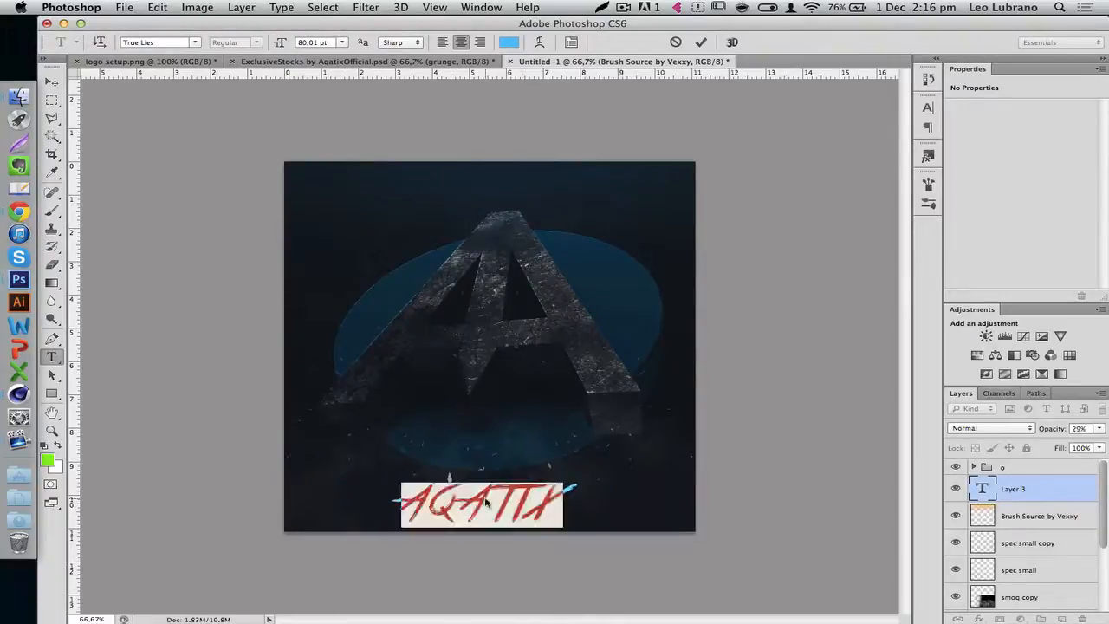
pyautogui.write('FAZE')
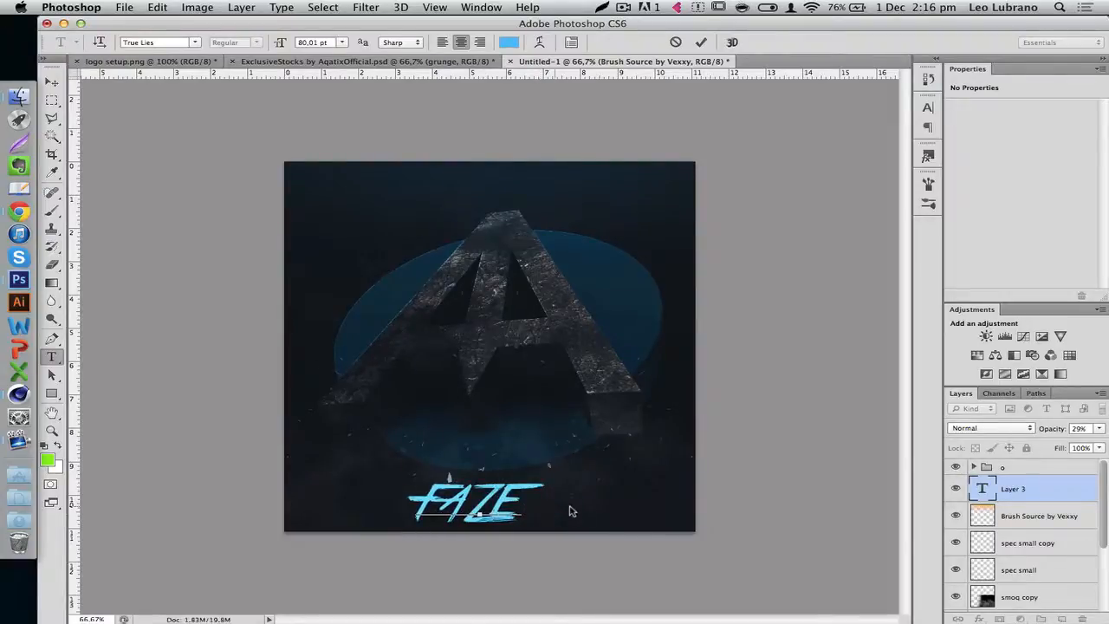
pyautogui.click(700, 42)
pyautogui.doubleClick(1009, 489)
pyautogui.write('CHANGE NAME')
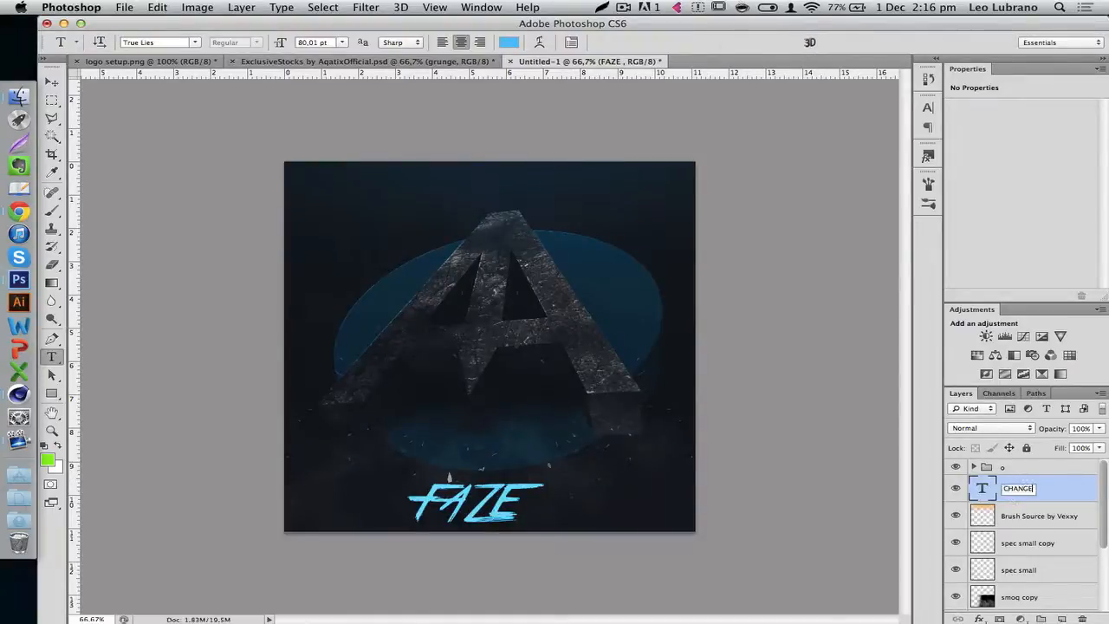
pyautogui.press('Return')
# Add a Hue/Saturation adjustment layer above the o group and rename it CHANGE COLOR.
pyautogui.click(1019, 469)
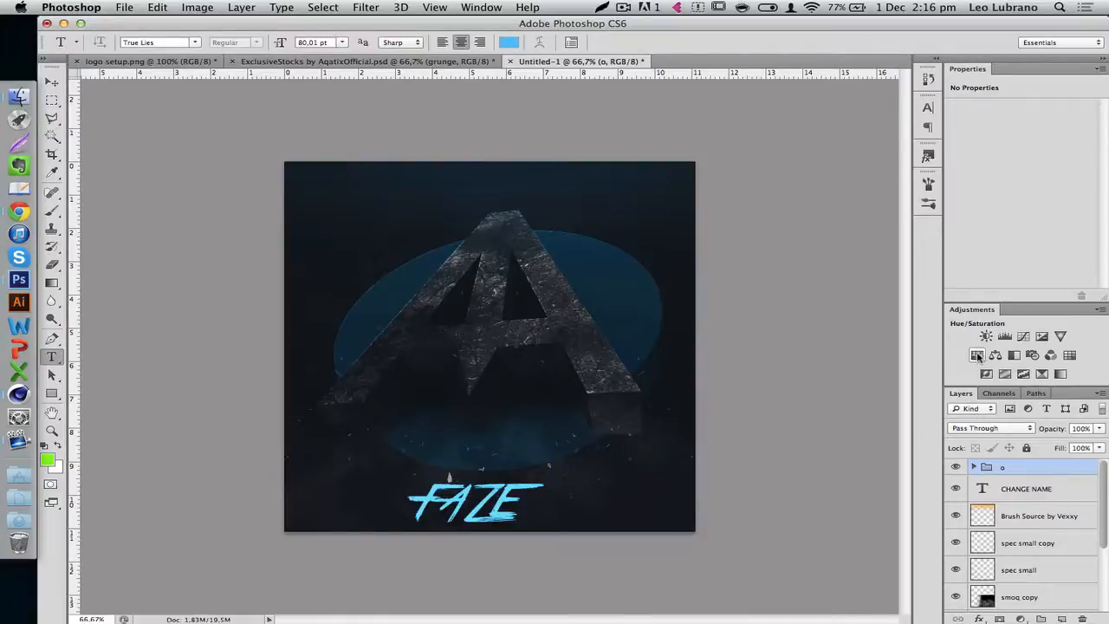
pyautogui.click(1020, 618)
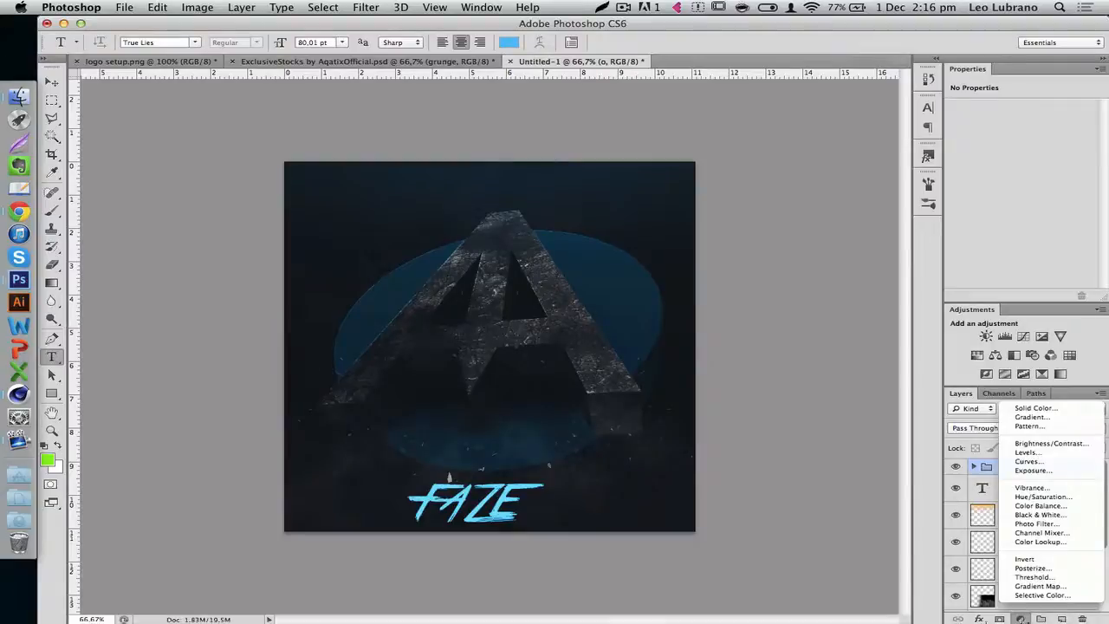
pyautogui.click(1039, 498)
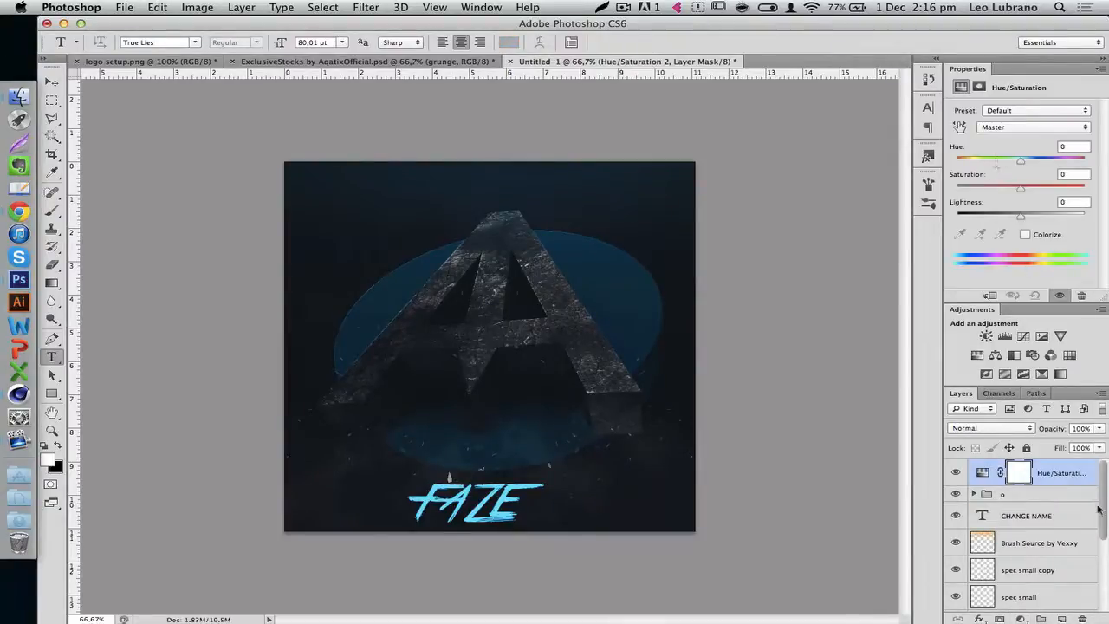
pyautogui.doubleClick(1052, 475)
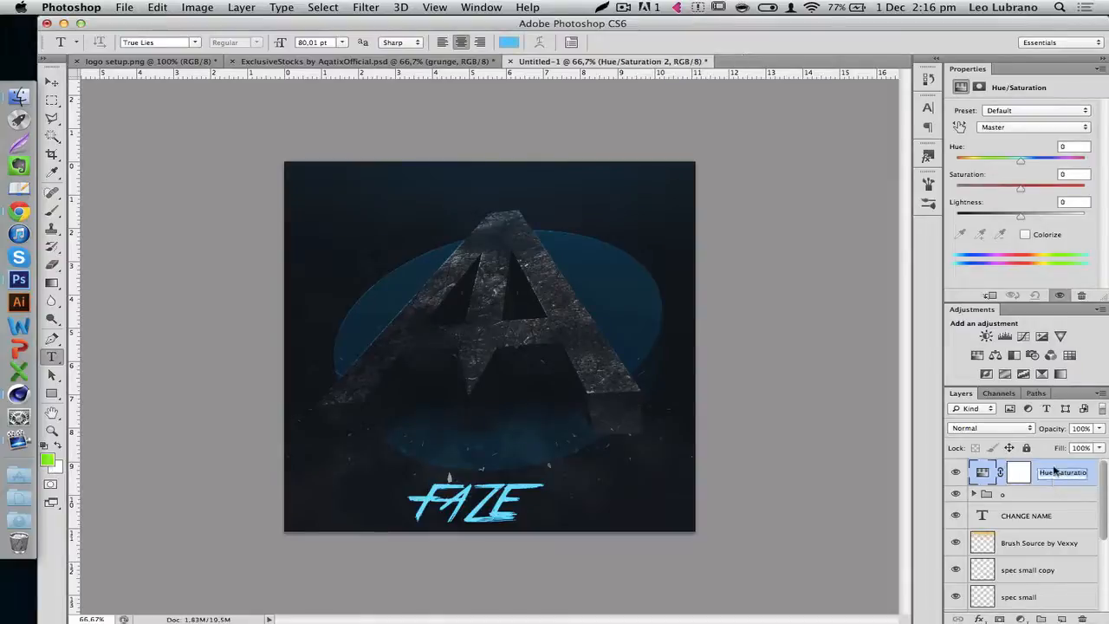
pyautogui.write('CHANGE COLOR')
pyautogui.press('Return')
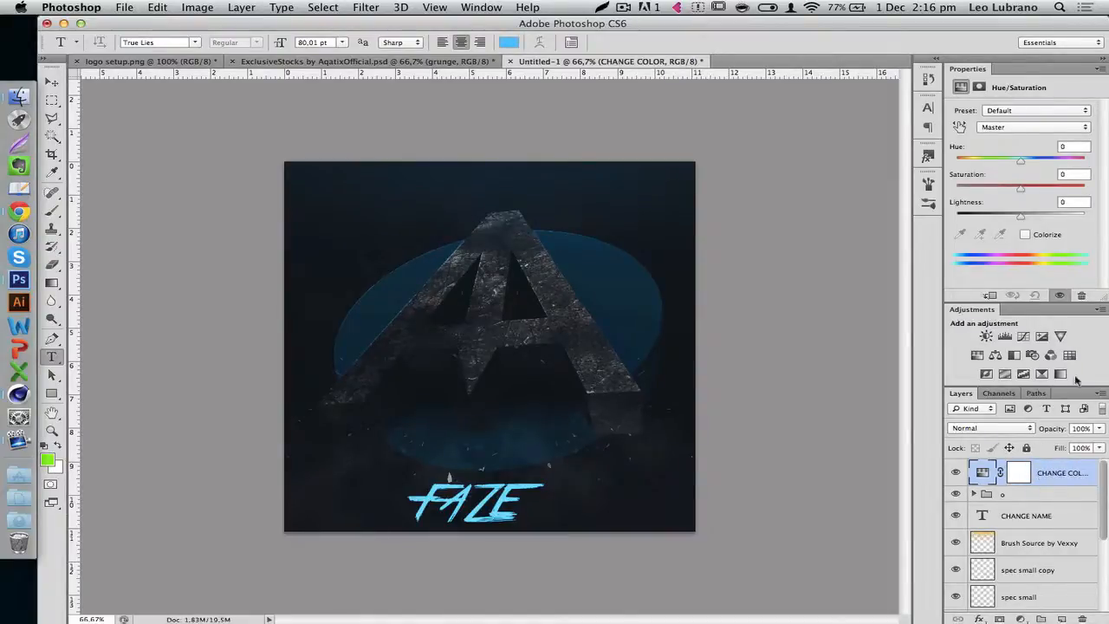
# Set the CHANGE COLOR adjustment layer's hue to -10.
pyautogui.click(942, 530)
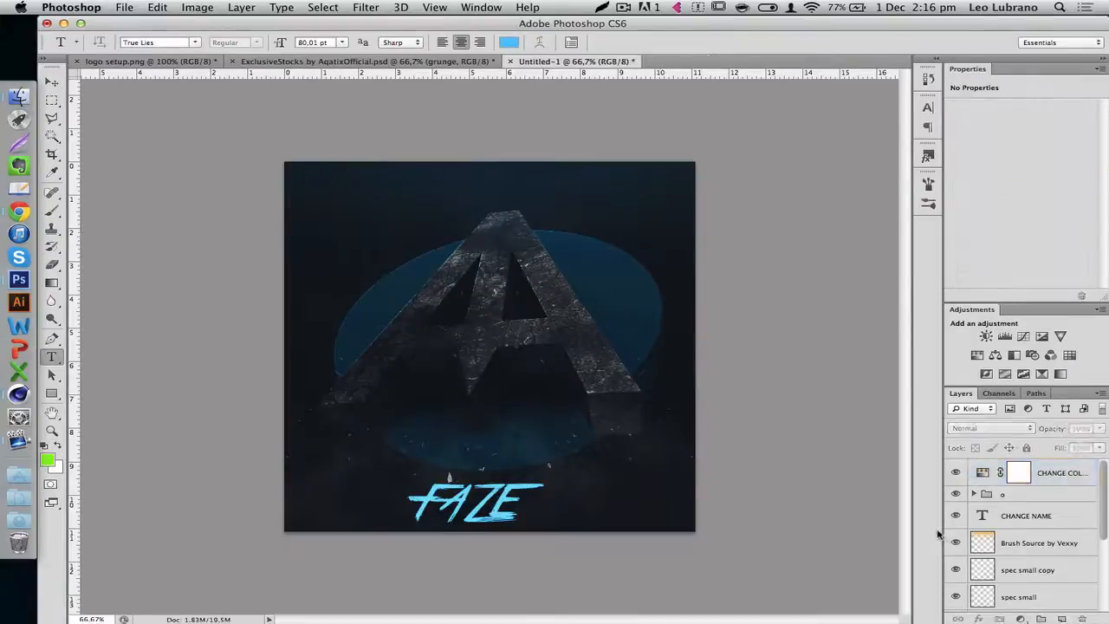
pyautogui.click(1065, 472)
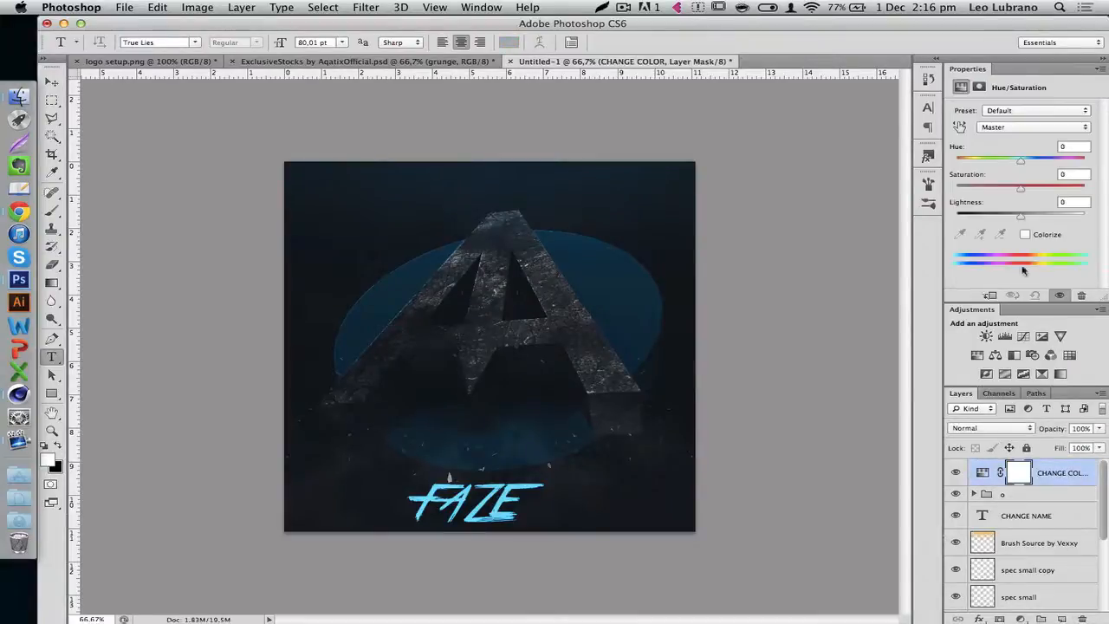
pyautogui.moveTo(1007, 160)
pyautogui.mouseDown()
pyautogui.moveTo(944, 161)
pyautogui.moveTo(1030, 160)
pyautogui.moveTo(1016, 161)
pyautogui.mouseUp()
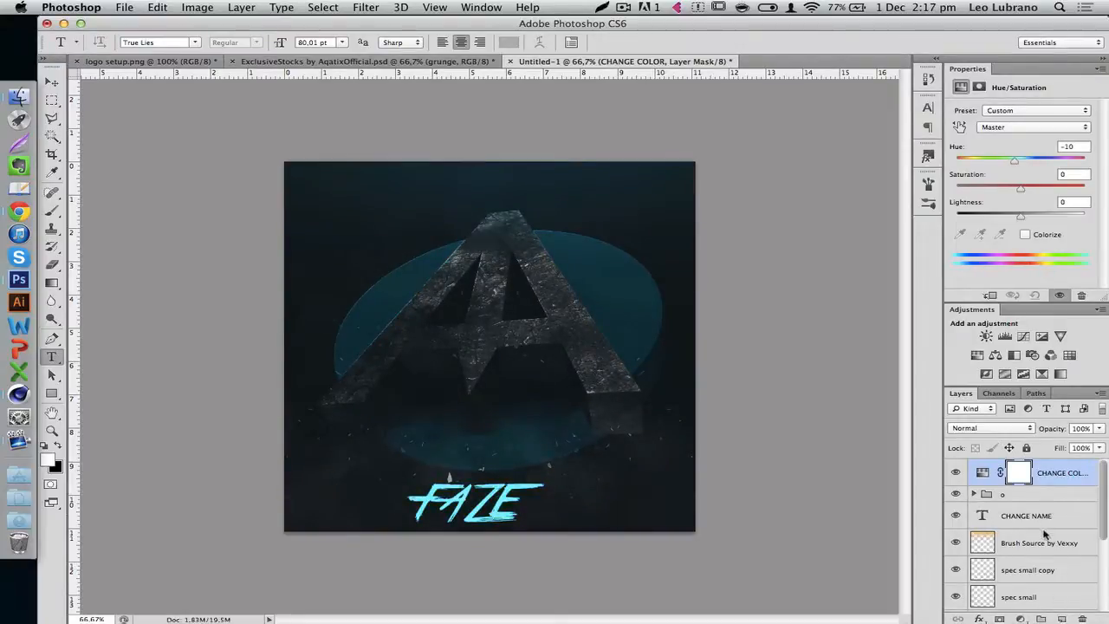
# Set the CHANGE NAME text layer's opacity to 37%.
pyautogui.scroll(-5, 1039, 562)
pyautogui.scroll(5, 1035, 496)
pyautogui.click(1033, 515)
pyautogui.moveTo(1055, 431)
pyautogui.mouseDown()
pyautogui.moveTo(1016, 431)
pyautogui.moveTo(1049, 433)
pyautogui.mouseUp()
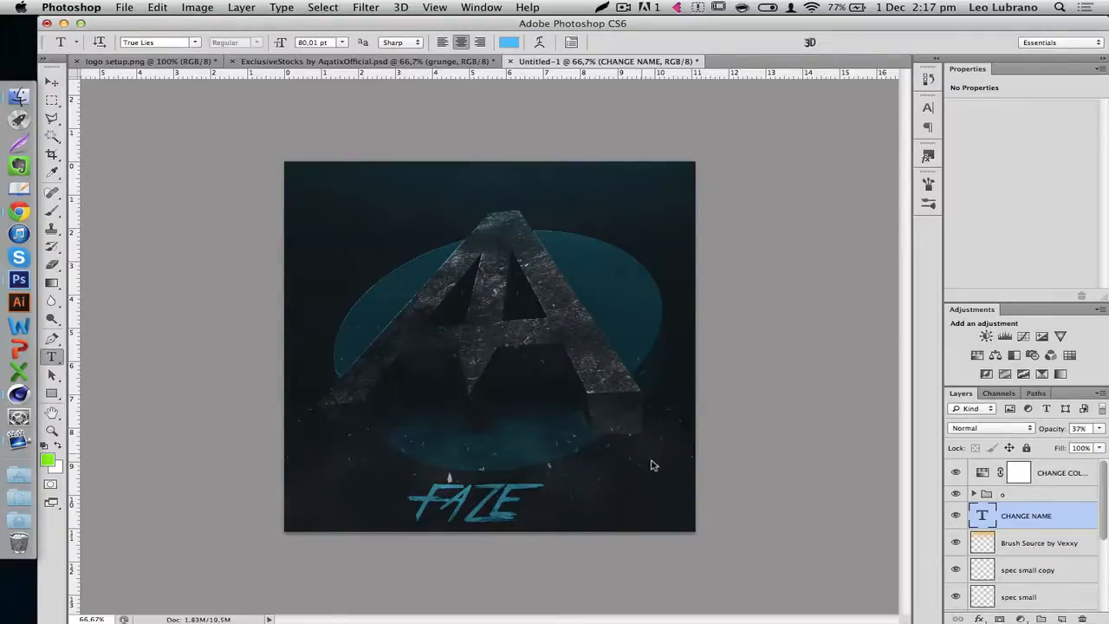
pyautogui.click(47, 81)
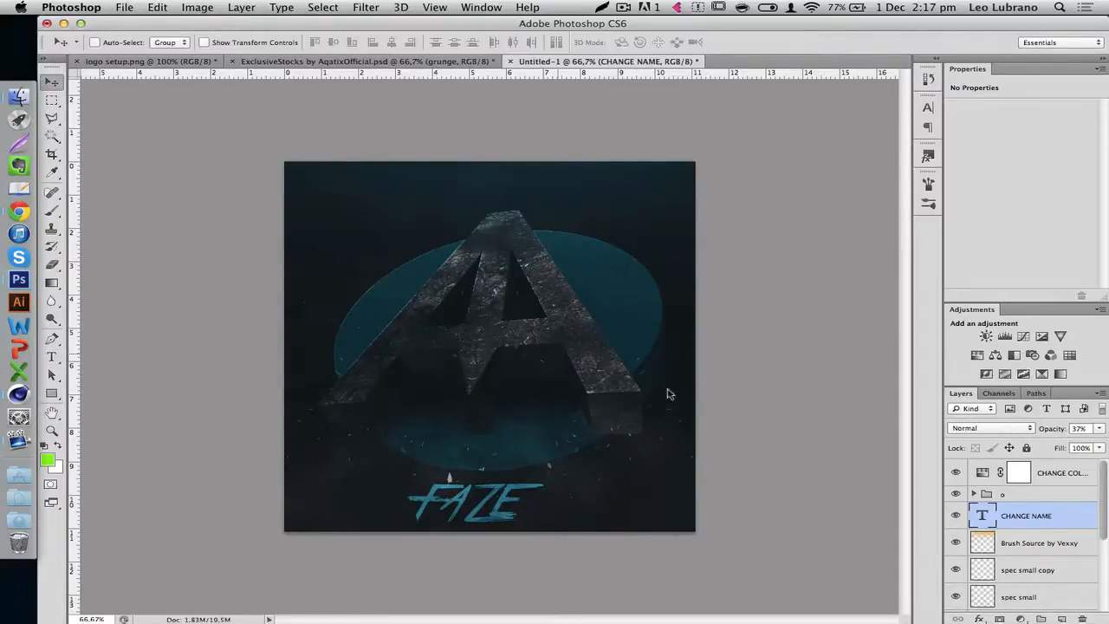
# Set the opacity of both the spec small and spec small copy layers to 44%.
pyautogui.scroll(-2, 1044, 563)
pyautogui.click(1043, 520)
pyautogui.keyDown('shift'); pyautogui.click(1051, 543); pyautogui.keyUp('shift')
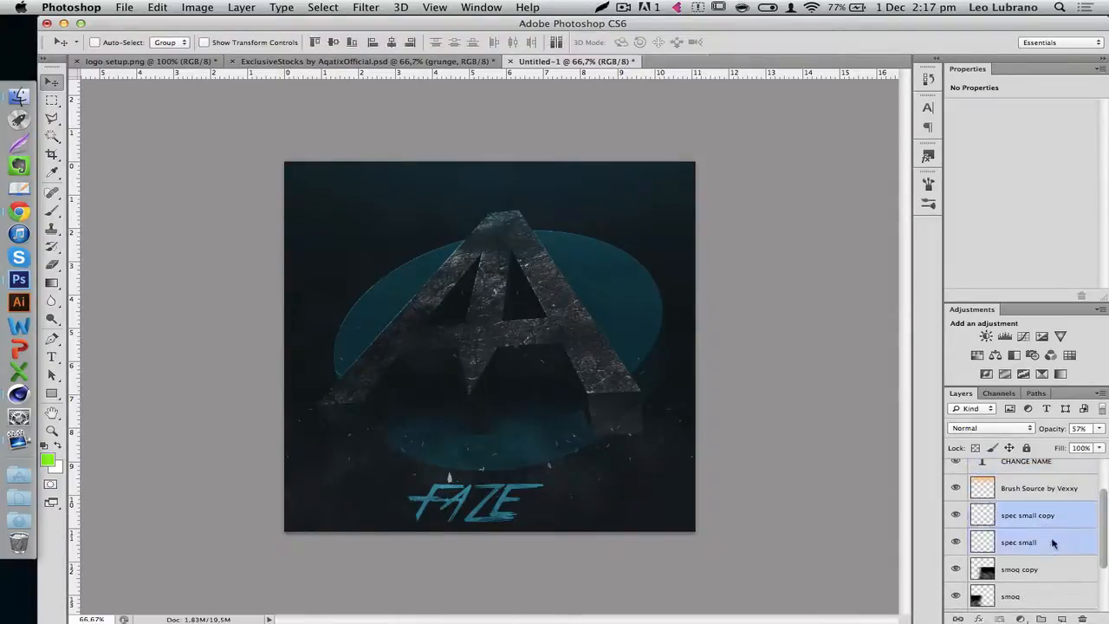
pyautogui.moveTo(1055, 428); pyautogui.dragTo(1044, 431)
pyautogui.scroll(2, 1048, 564)
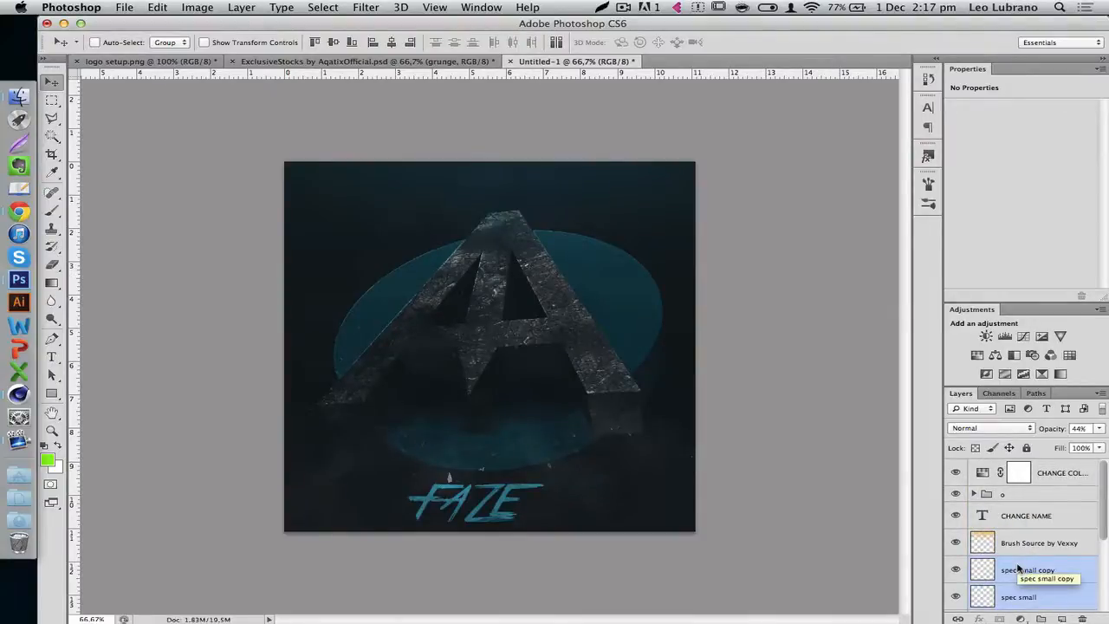
# Group all layers from Brush Source by Vexxy down to Layer 1 and name the group Setup.
pyautogui.click(1027, 543)
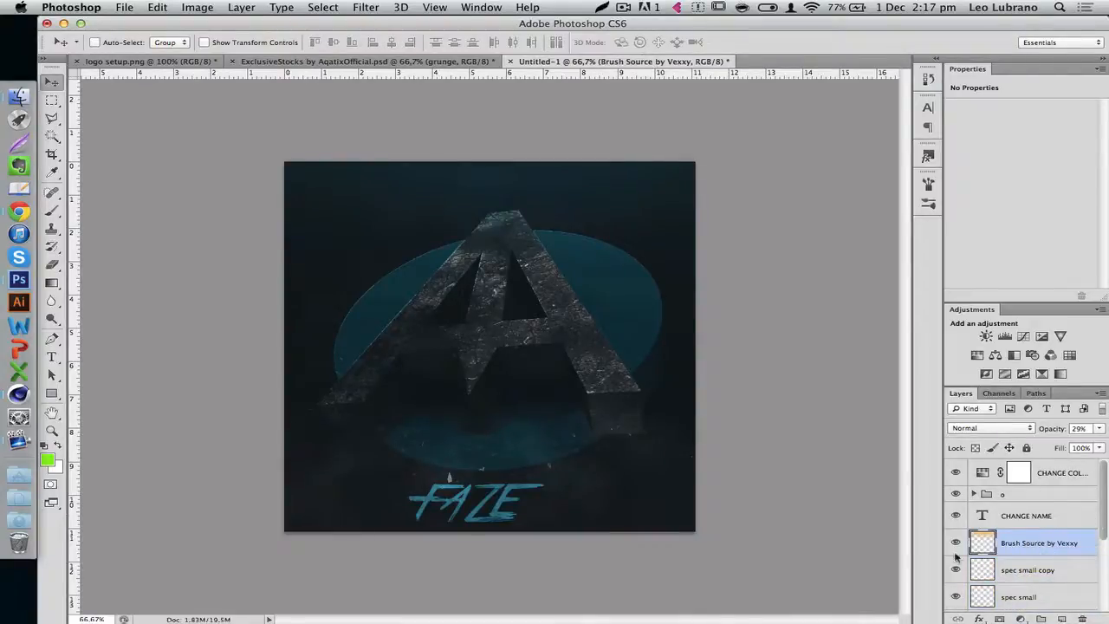
pyautogui.scroll(-5, 1075, 563)
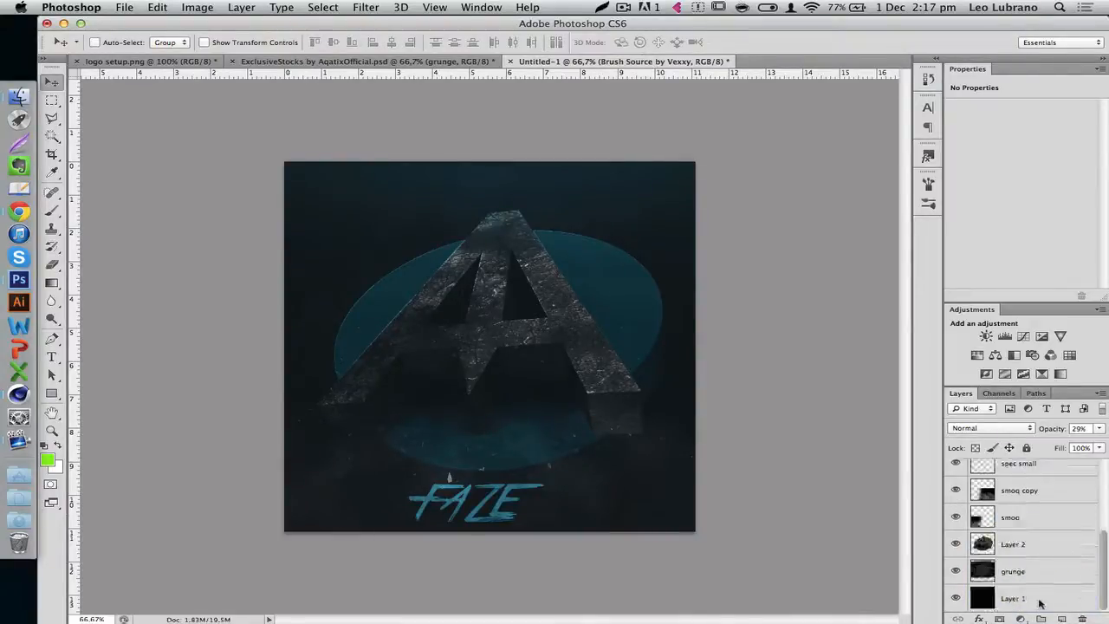
pyautogui.click(1040, 604)
pyautogui.scroll(3, 1040, 604)
pyautogui.scroll(2, 1040, 604)
pyautogui.keyDown('shift'); pyautogui.click(1042, 524); pyautogui.keyUp('shift')
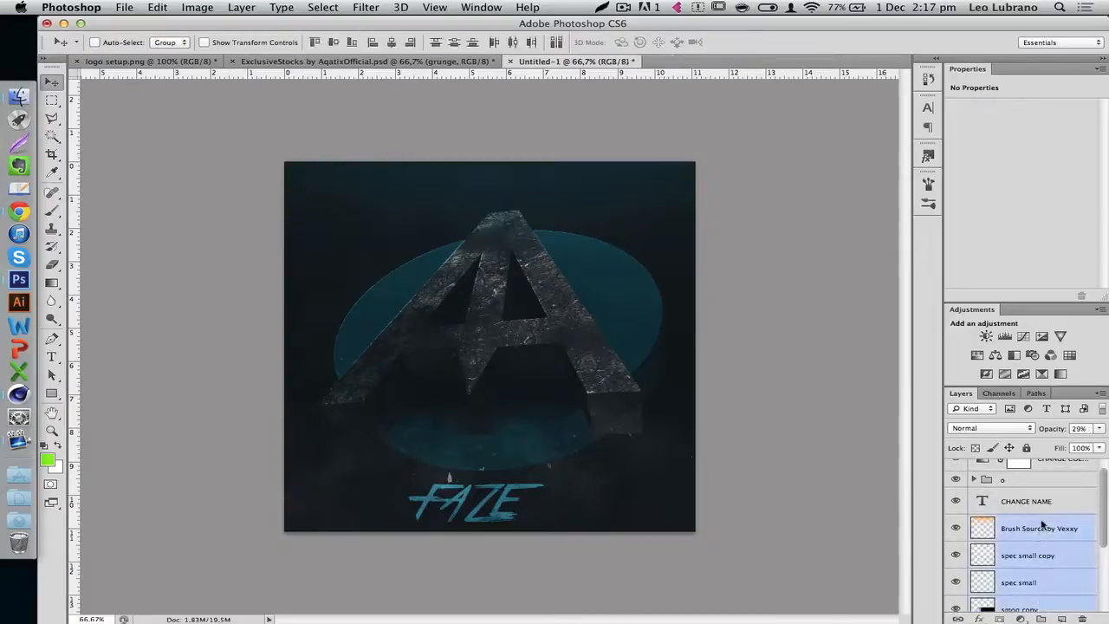
pyautogui.scroll(-3, 1020, 548)
pyautogui.scroll(4, 1015, 537)
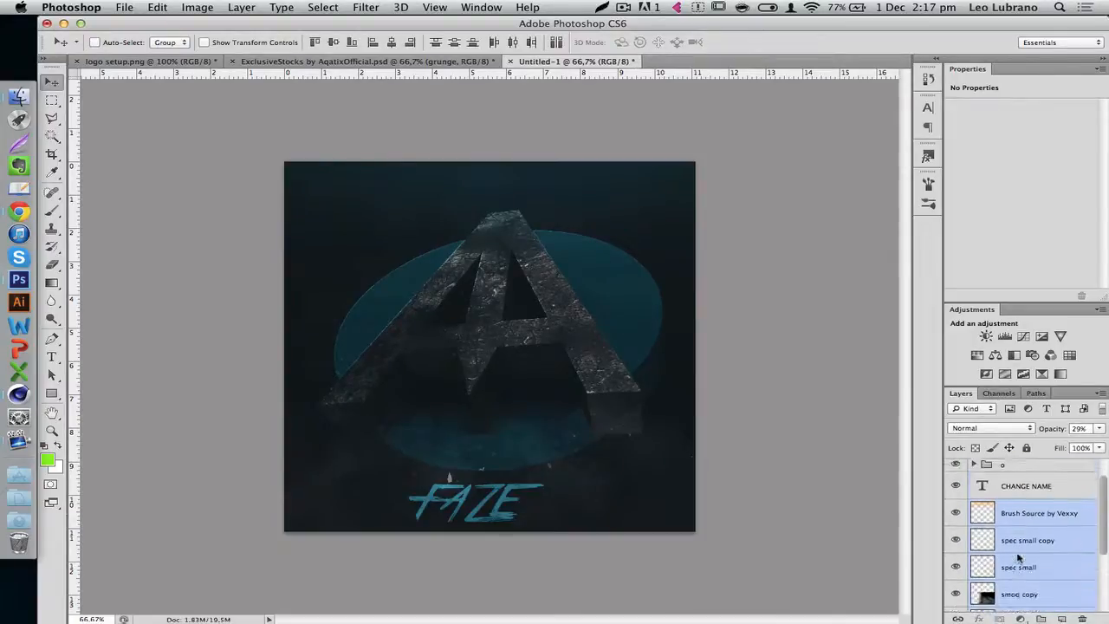
pyautogui.moveTo(1027, 566); pyautogui.dragTo(1043, 620)
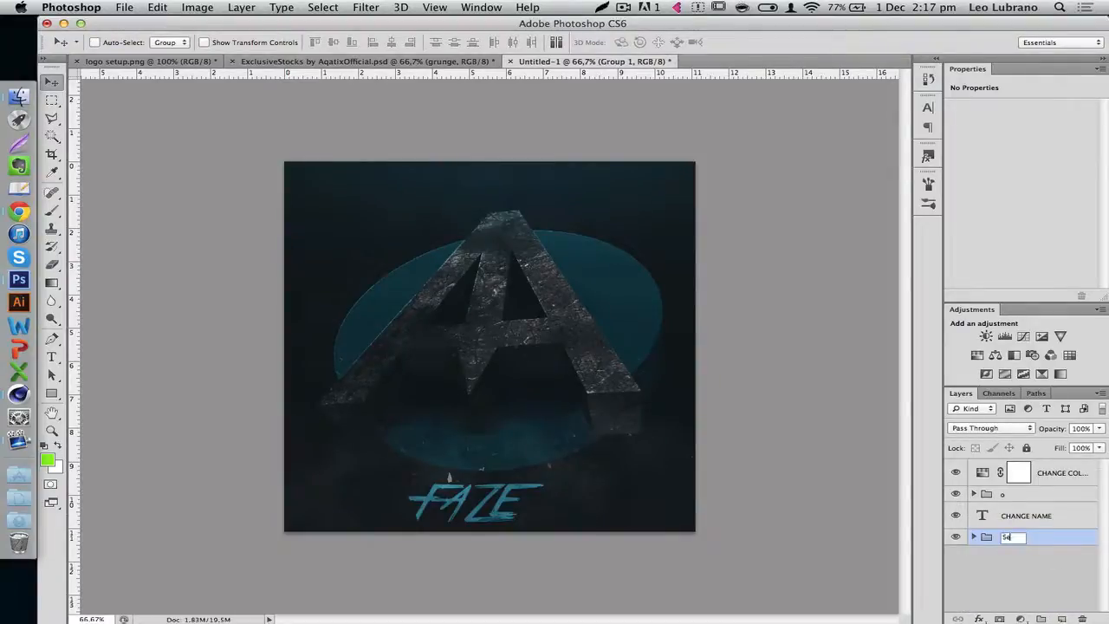
pyautogui.write('Setup')
pyautogui.press('Return')
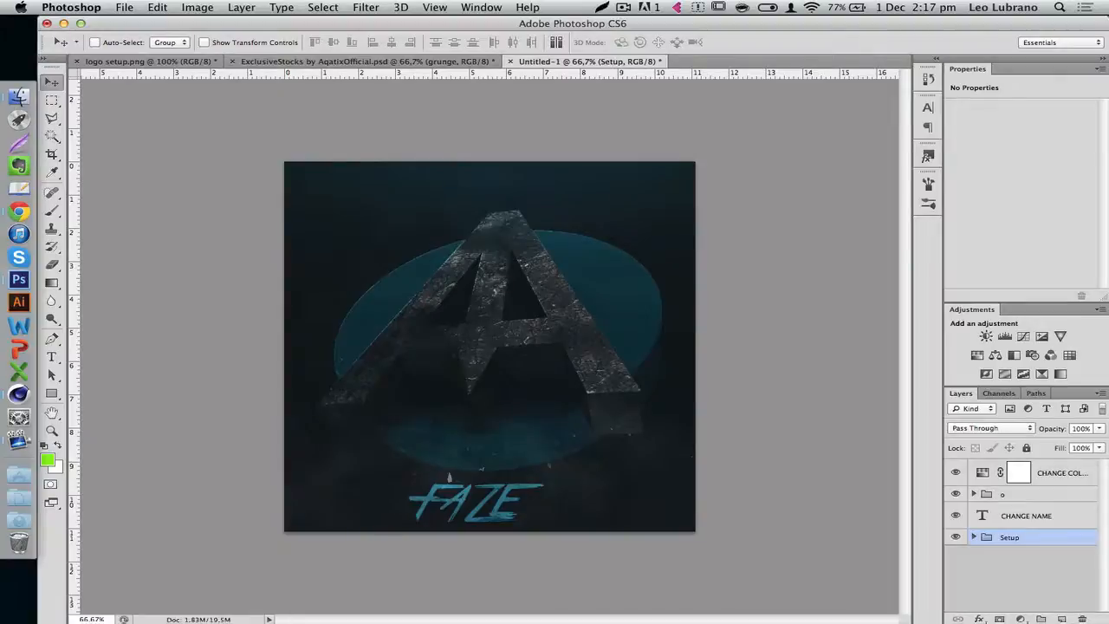
# Shift the CHANGE COLOR adjustment layer's hue to -36 for a green tint.
pyautogui.click(1000, 518)
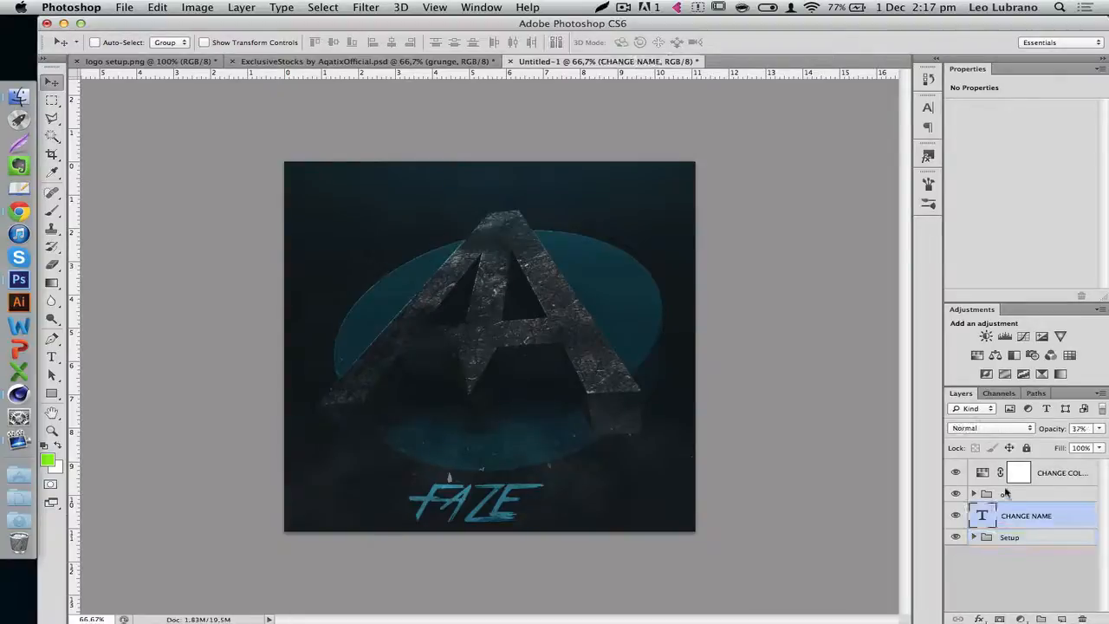
pyautogui.click(1066, 472)
pyautogui.moveTo(1000, 167)
pyautogui.mouseDown()
pyautogui.moveTo(985, 161)
pyautogui.moveTo(1028, 162)
pyautogui.moveTo(987, 164)
pyautogui.moveTo(997, 161)
pyautogui.mouseUp()
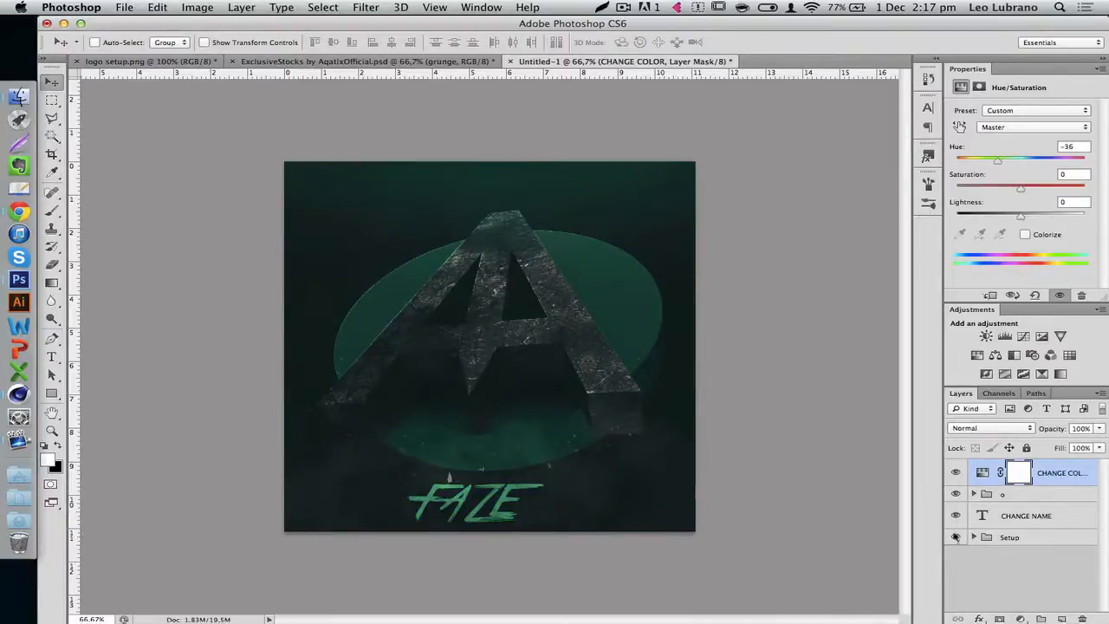
# Change the CHANGE NAME layer's text to AQATIX.
pyautogui.click(981, 517)
pyautogui.doubleClick(981, 517)
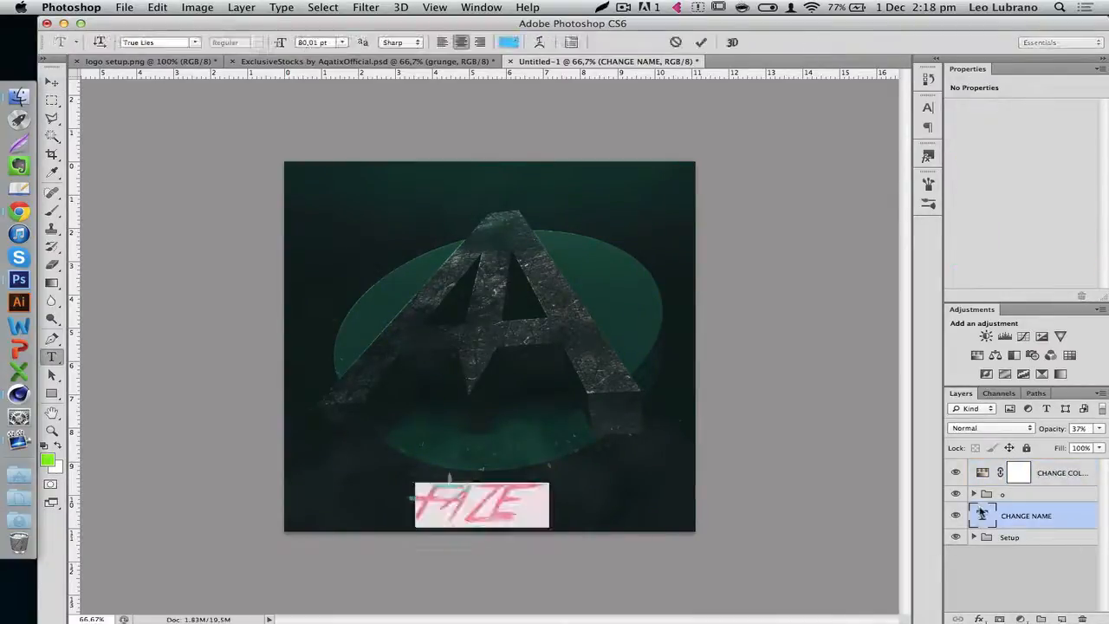
pyautogui.write('AQATIX')
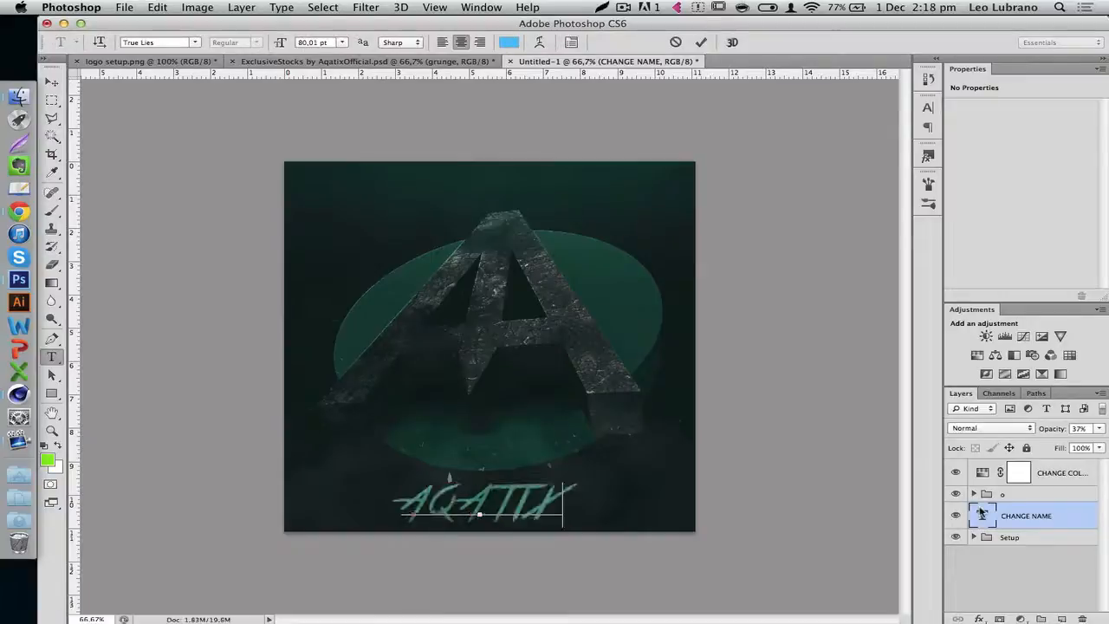
pyautogui.click(700, 42)
pyautogui.press('v')
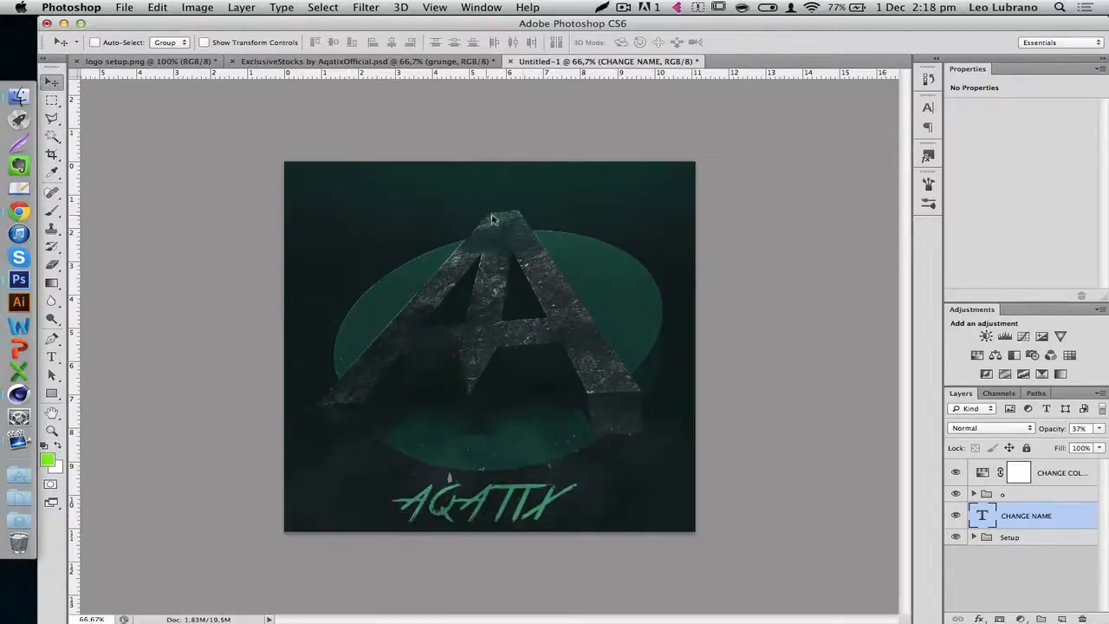